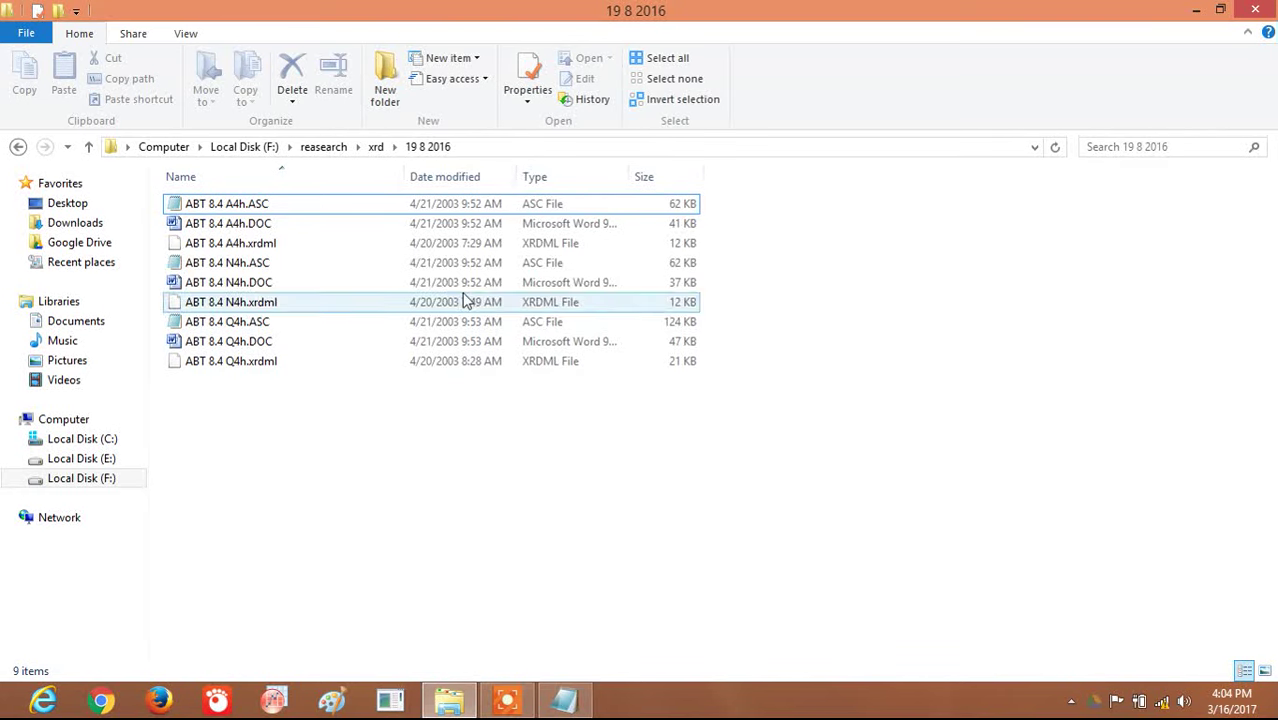
Step: Switch to OriginPro, maximize the Book1 worksheet and add three columns after column B
click(566, 698)
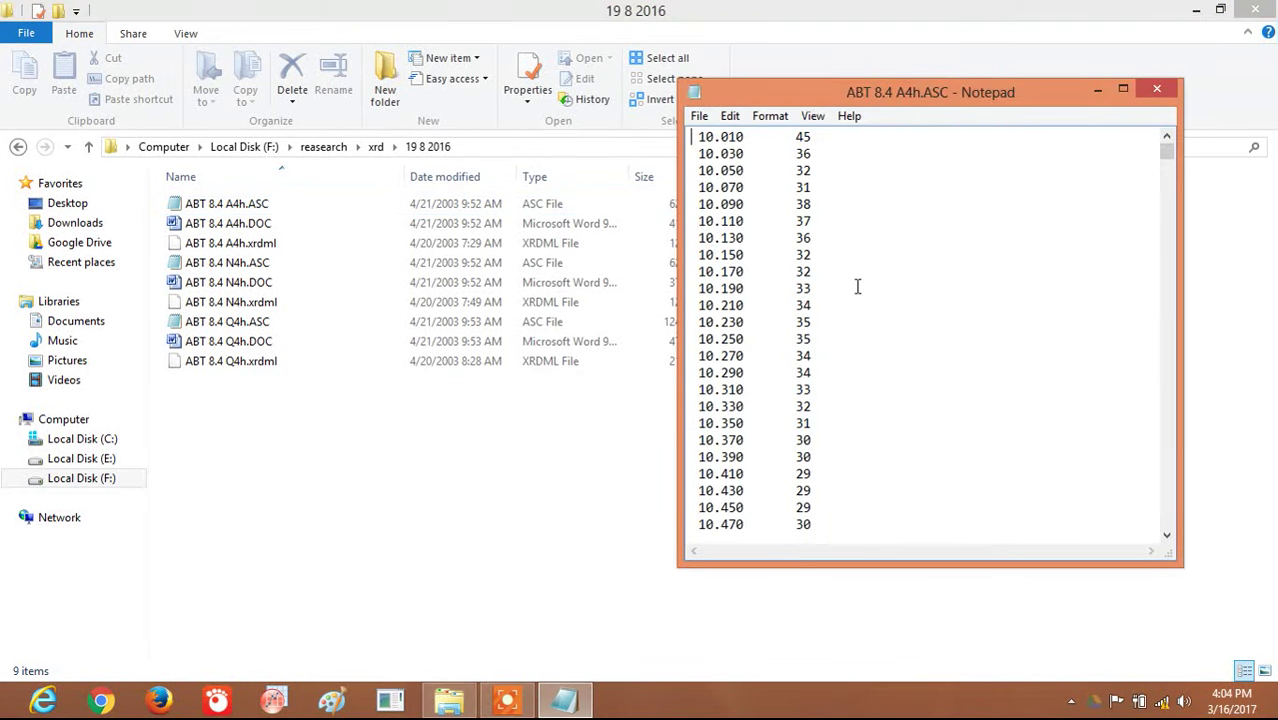
click(285, 699)
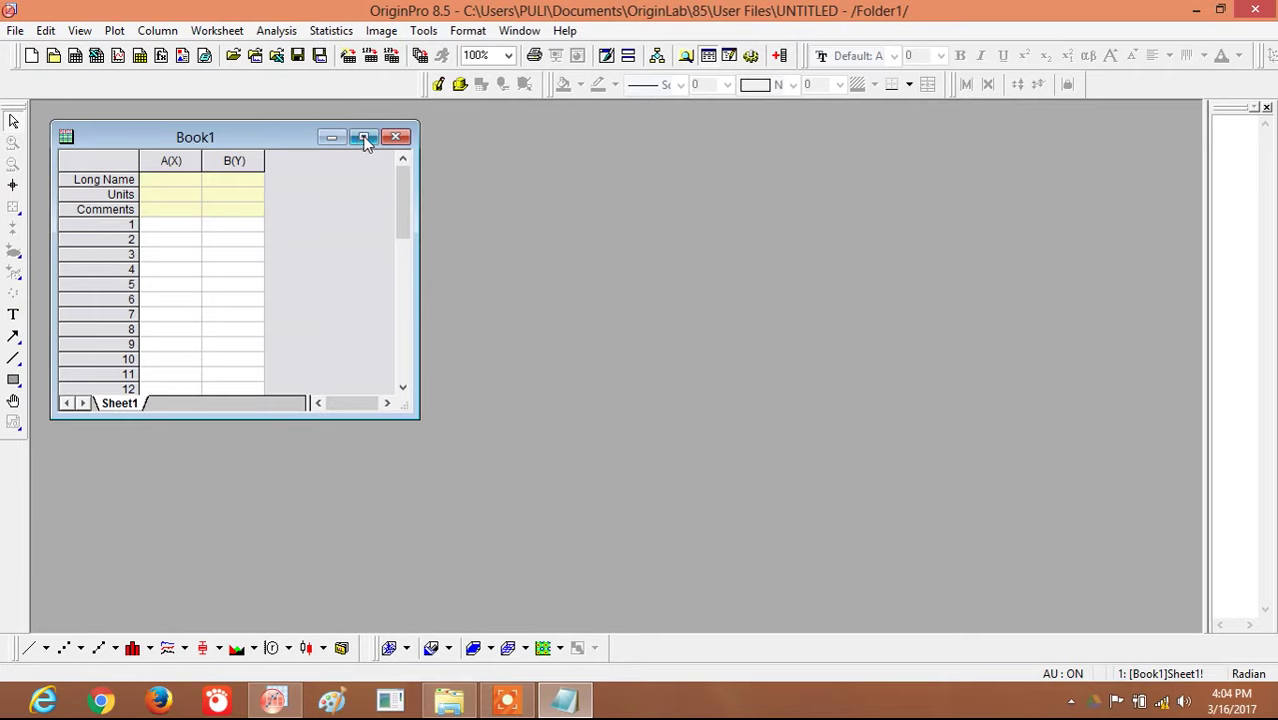
click(364, 138)
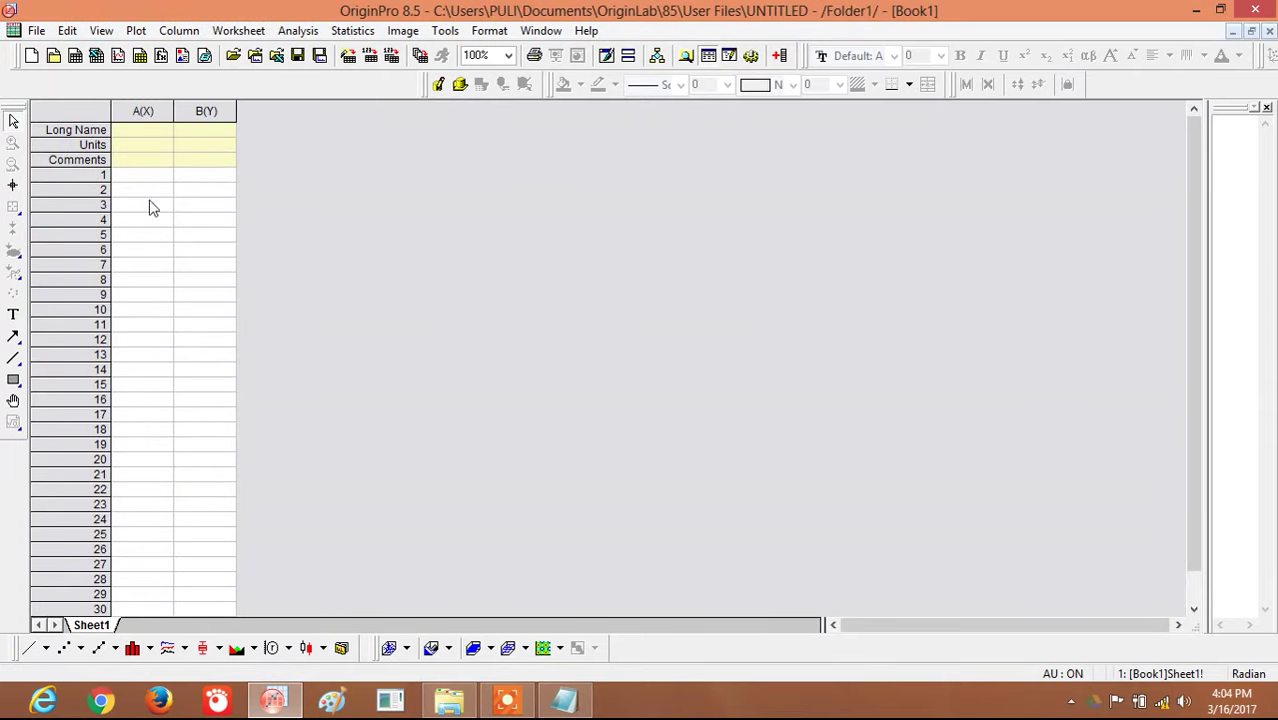
click(780, 56)
click(780, 56)
click(780, 56)
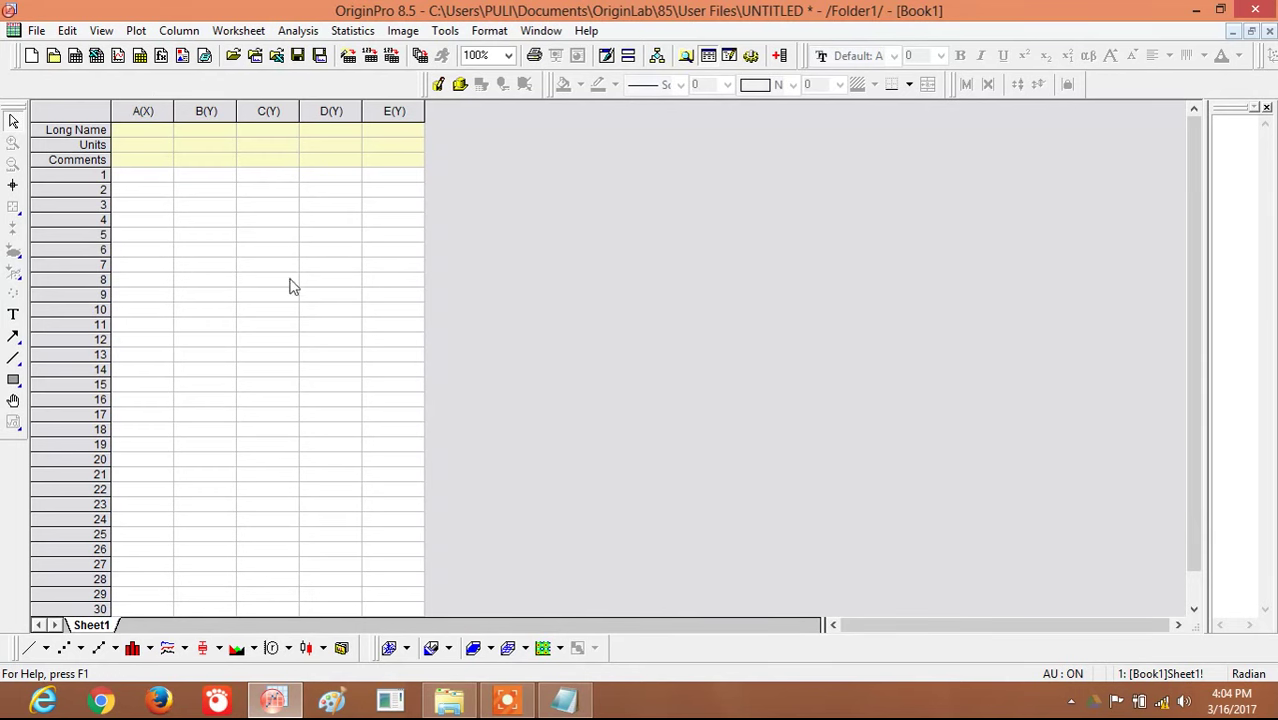
Step: Copy all data from ABT 8.4 A4h.ASC in Notepad and paste it into columns A to C of the OriginPro worksheet
click(565, 700)
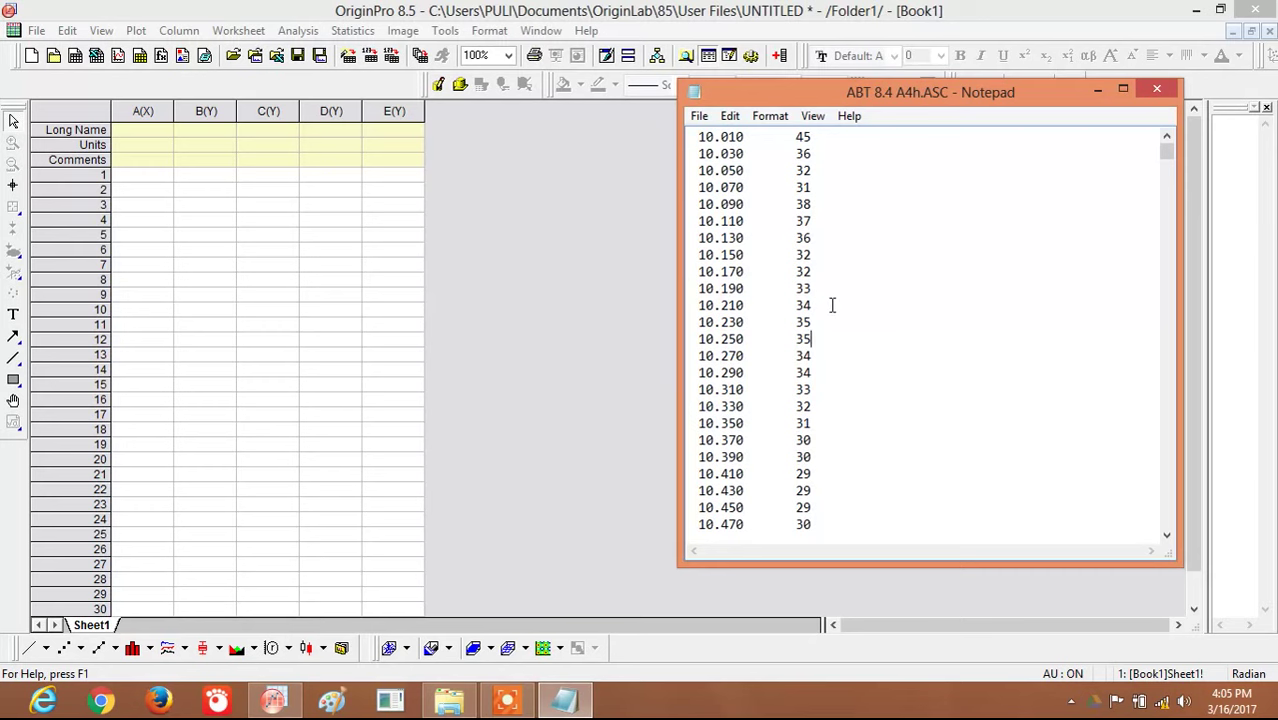
key(ctrl+a)
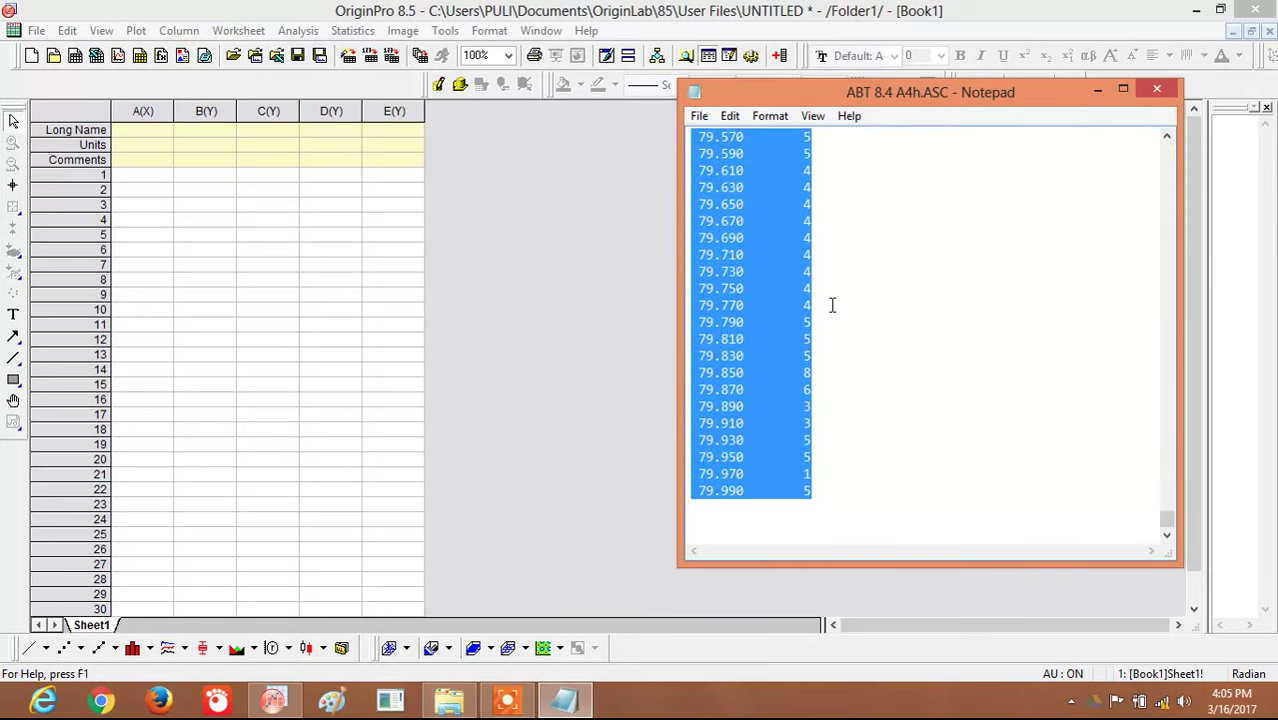
click(280, 265)
click(158, 112)
drag(228, 115, 278, 132)
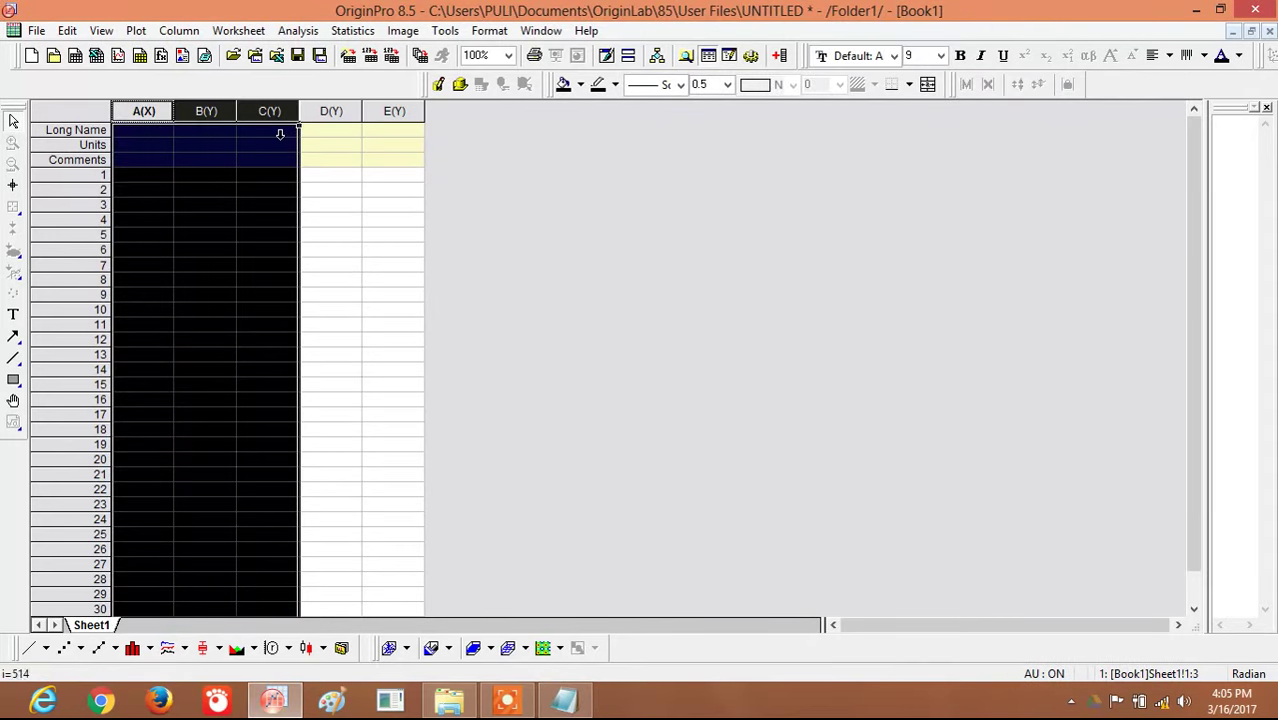
key(ctrl+v)
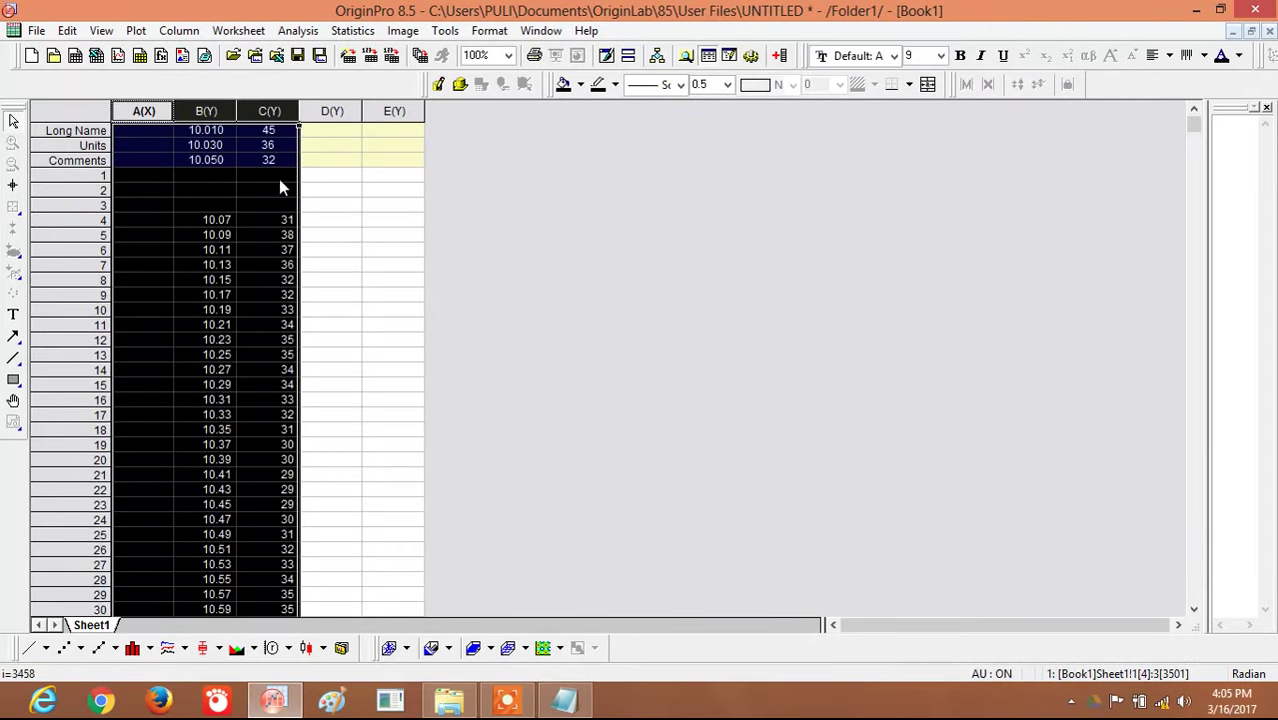
click(221, 188)
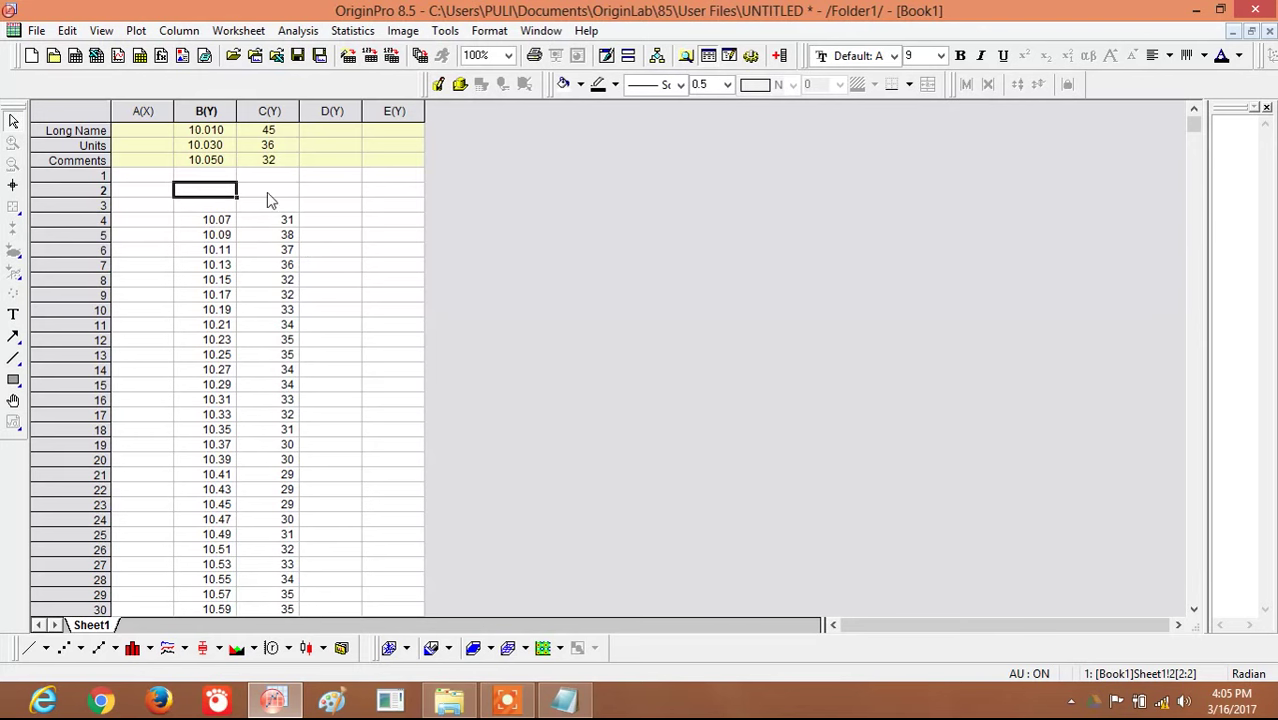
Step: Delete columns A through D from the worksheet together with the pasted data
drag(146, 118, 337, 177)
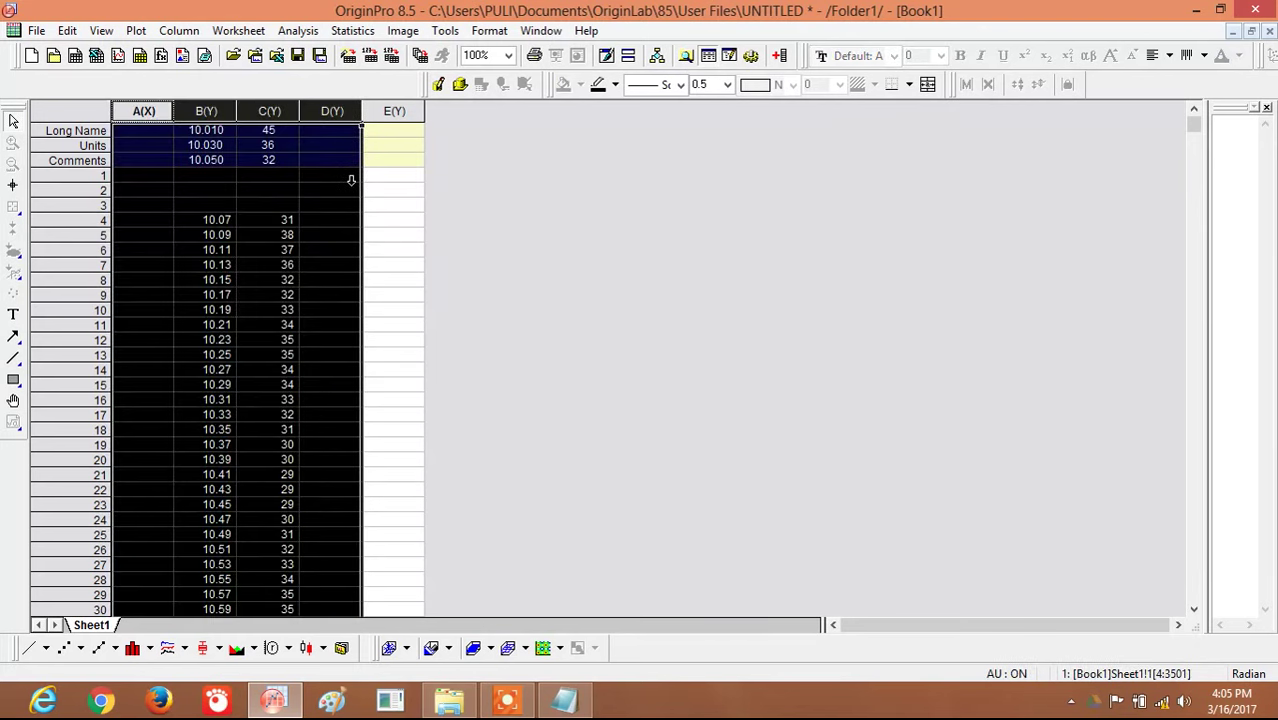
right_click(276, 250)
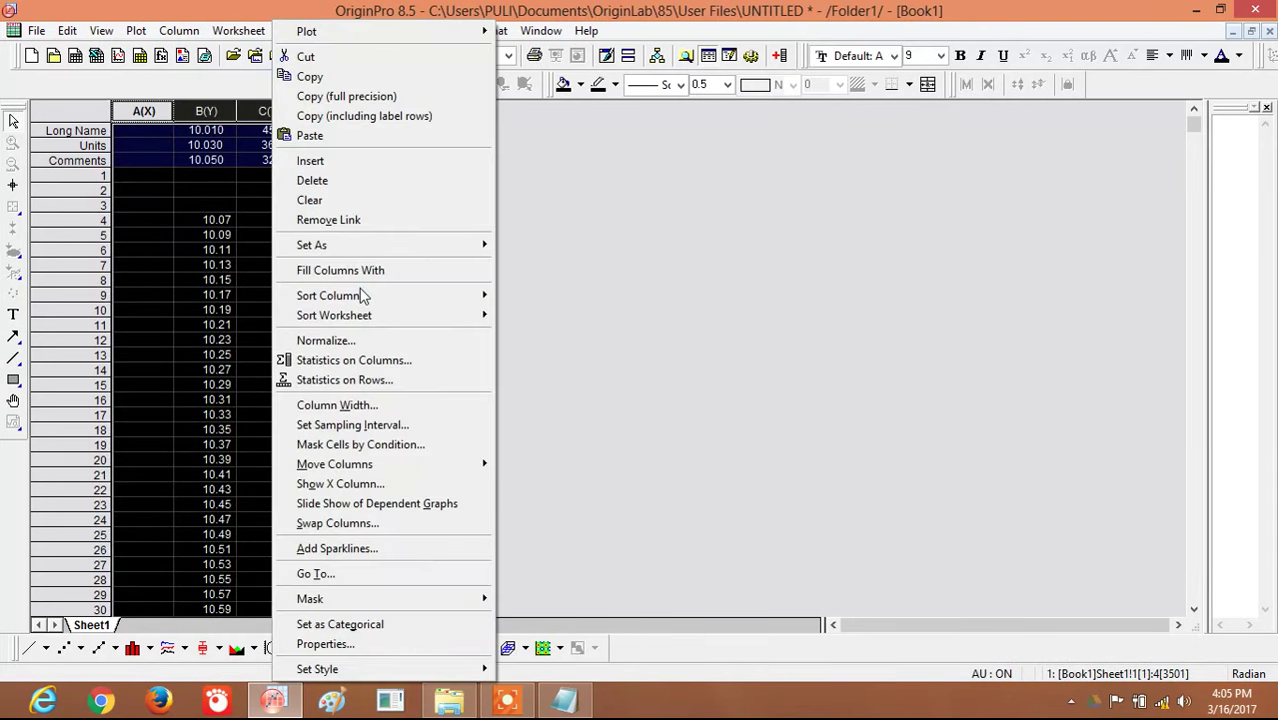
click(348, 182)
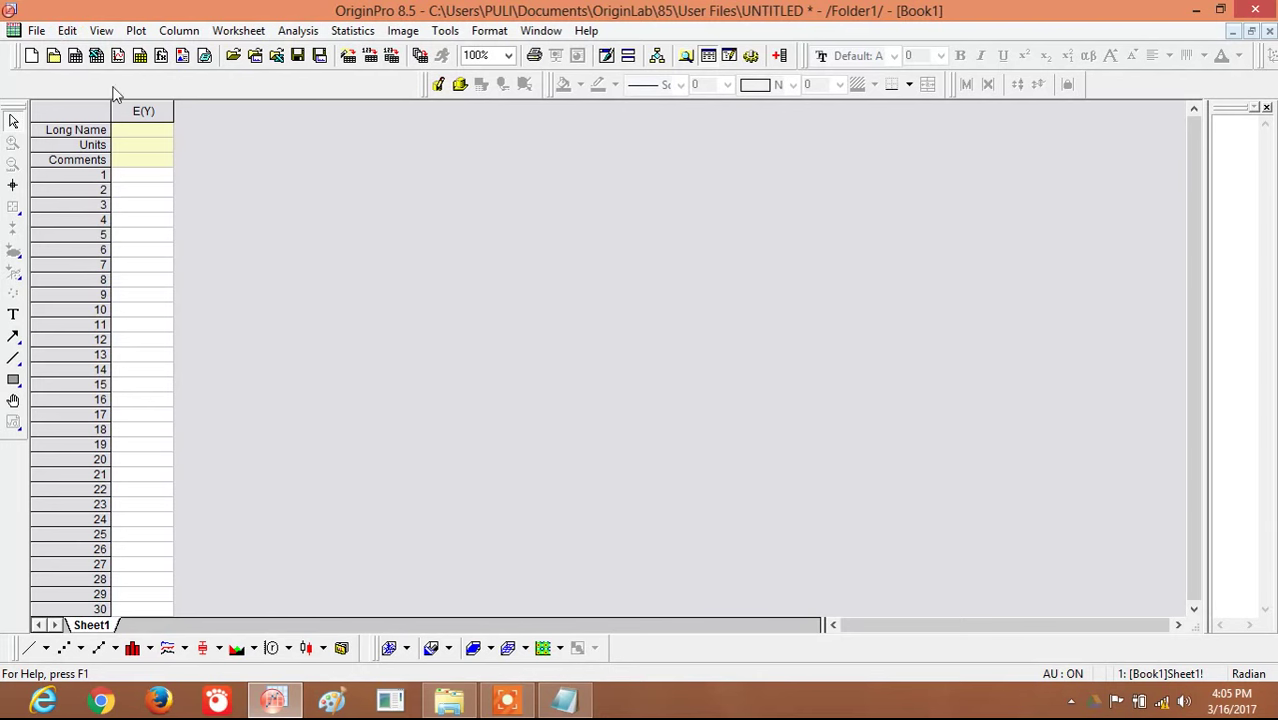
Step: Add three new columns to the worksheet and delete the leftover column E
click(780, 56)
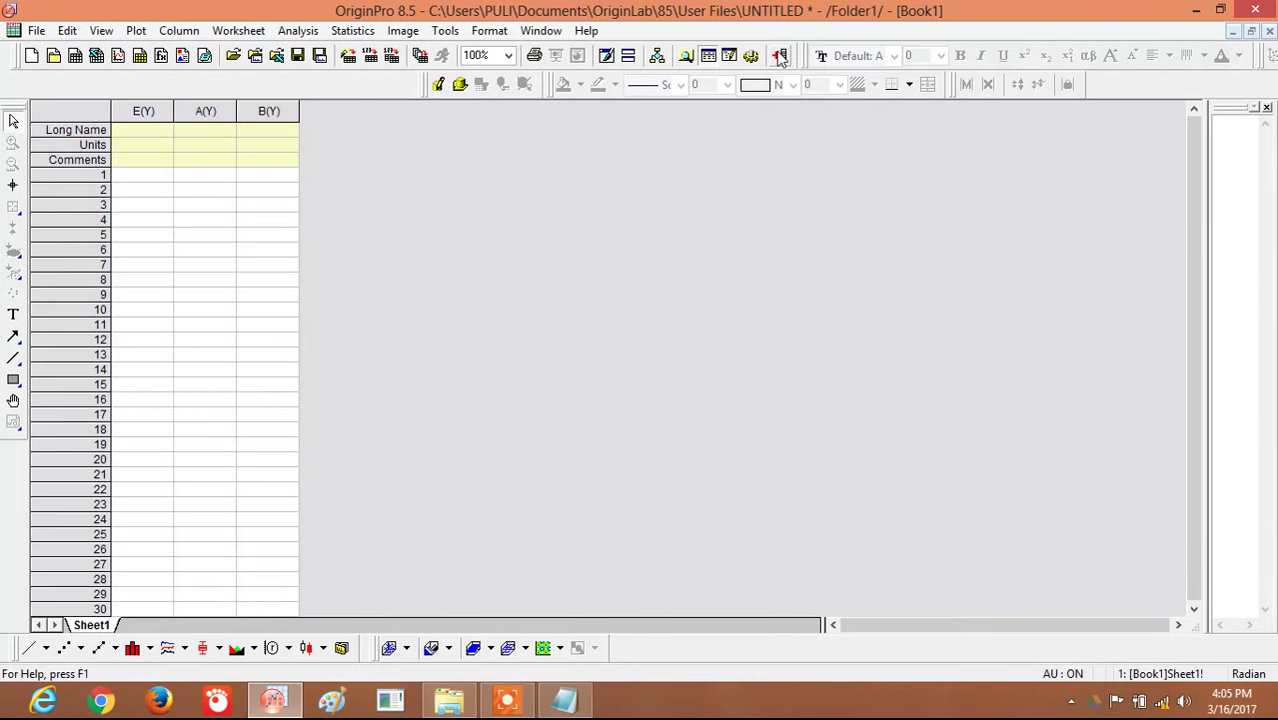
click(780, 56)
click(142, 111)
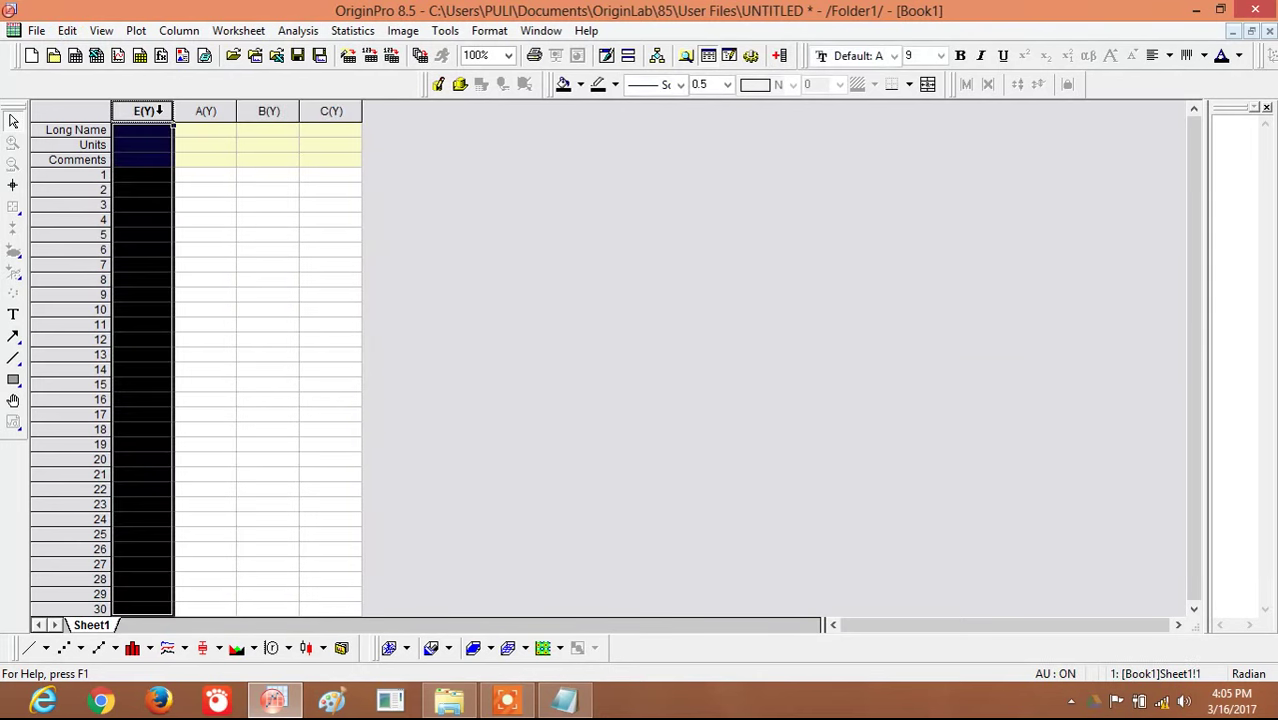
right_click(160, 125)
click(229, 165)
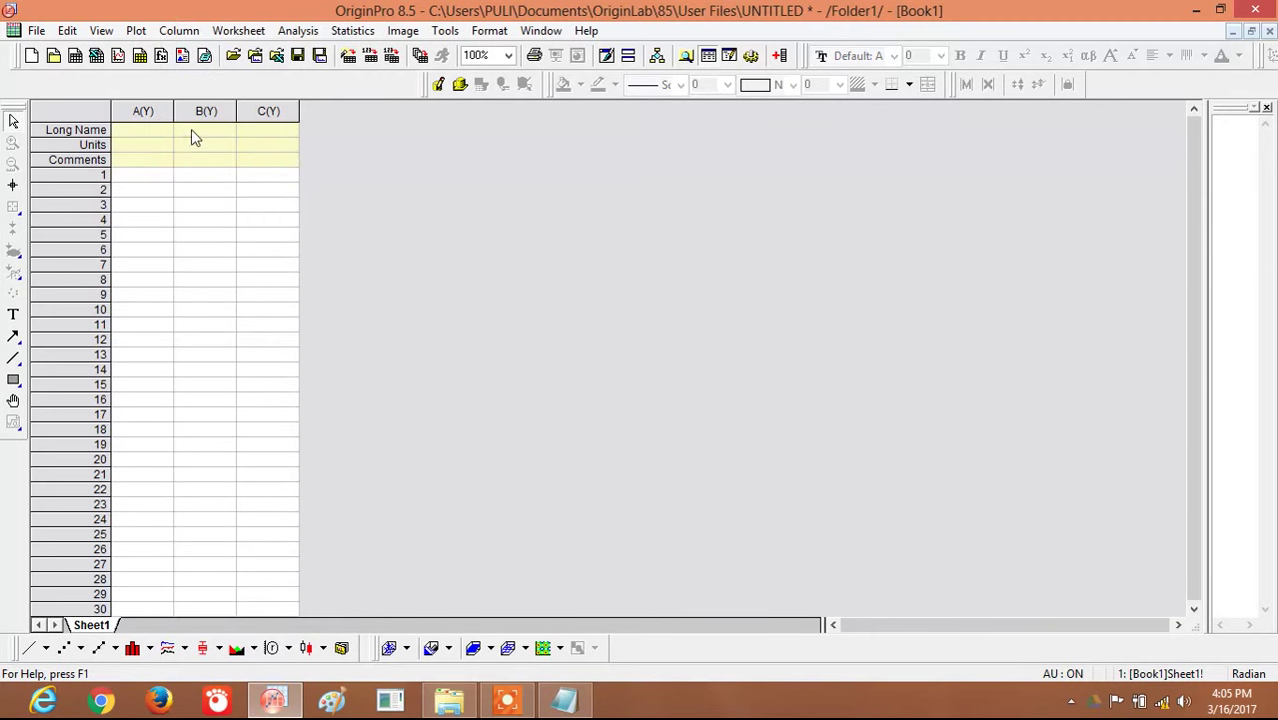
Step: Import the file ABT 8.4 A4h.ASC from the 19 8 2016 folder as single ASCII, using the All Files (*.*) filter
click(36, 31)
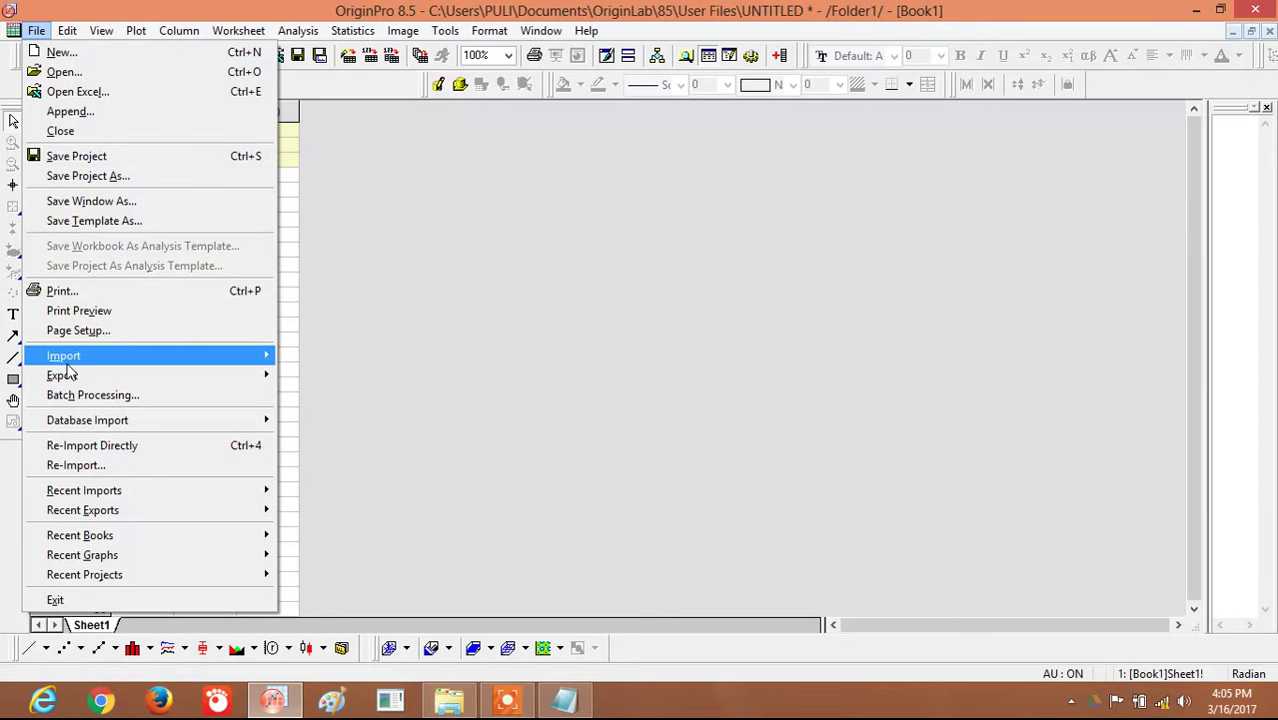
mouse_move(66, 352)
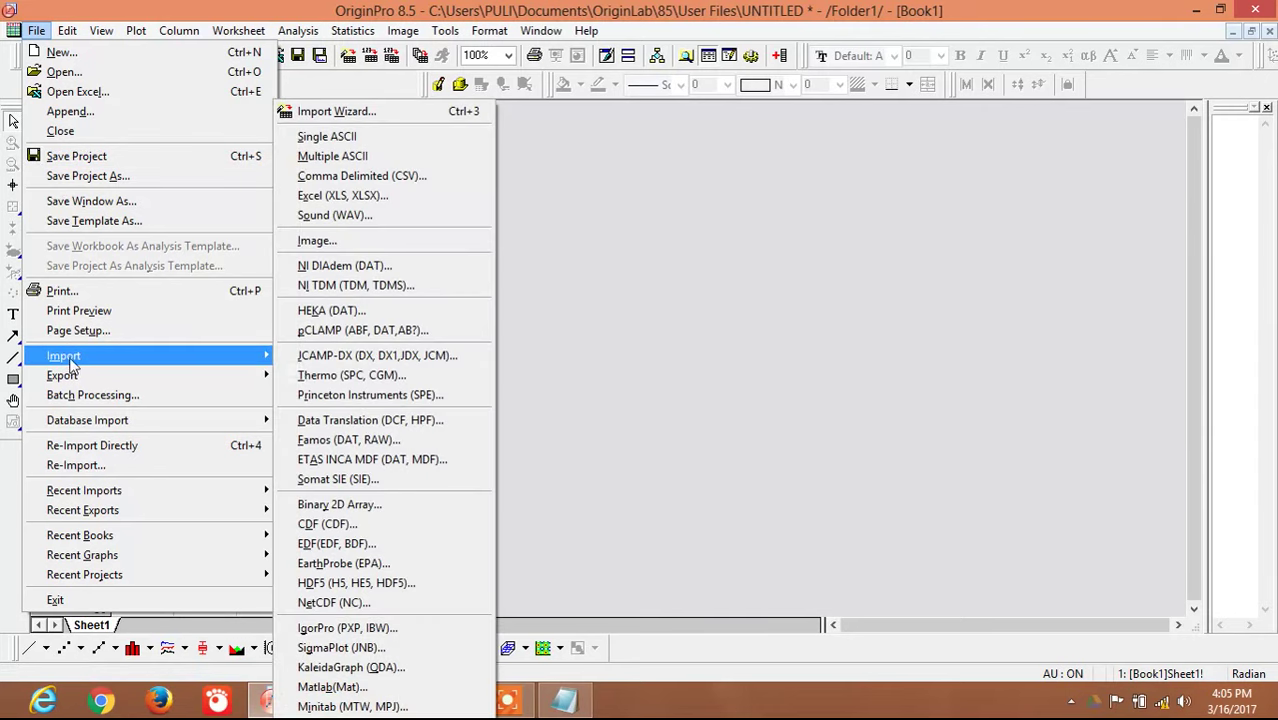
click(416, 140)
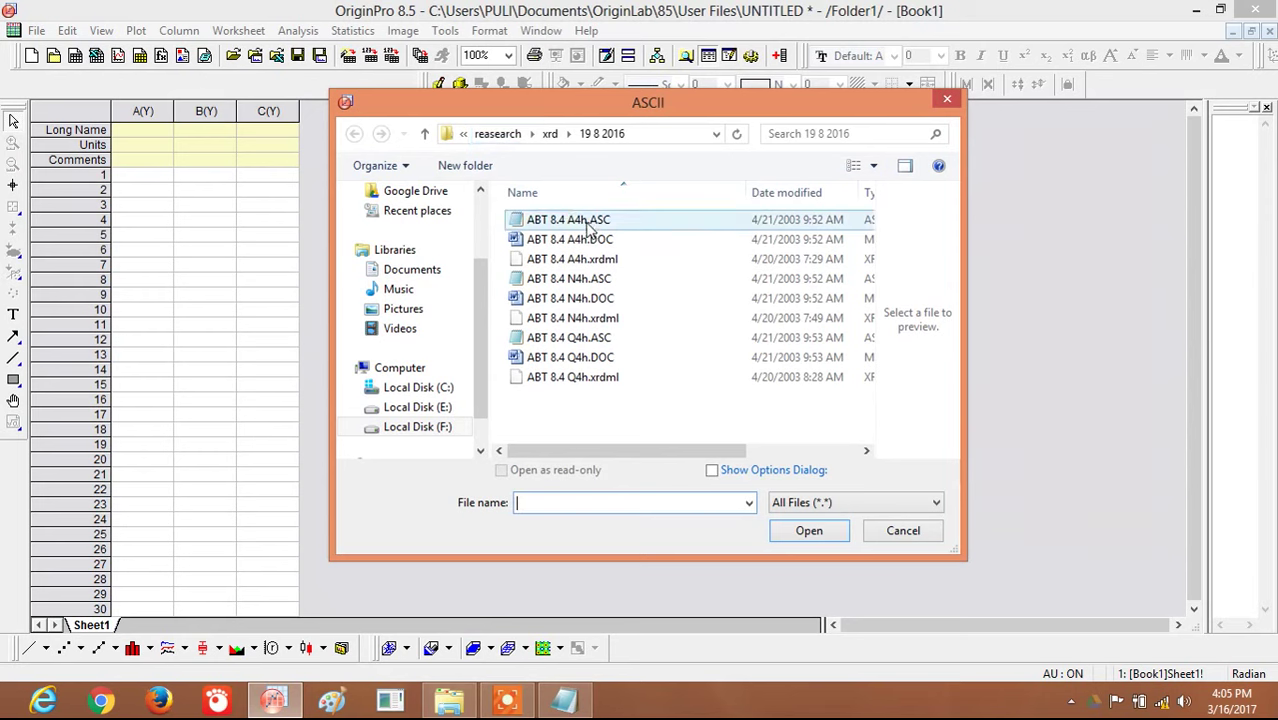
click(590, 224)
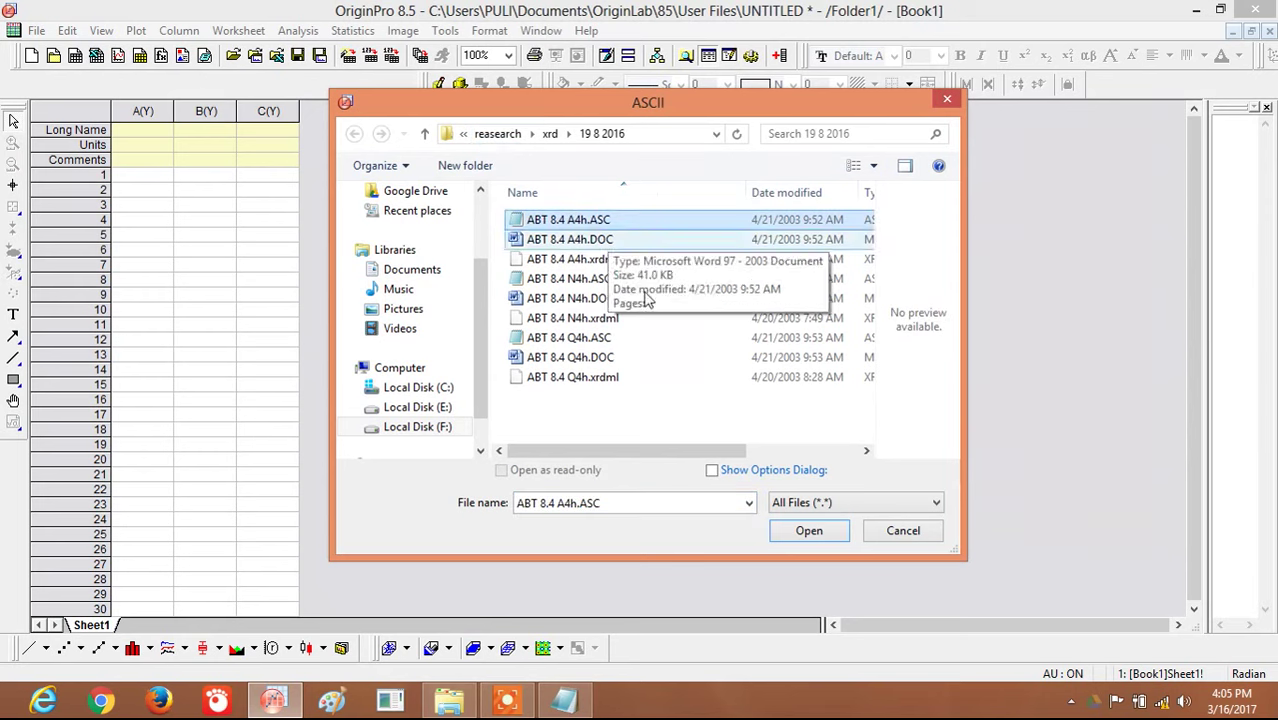
click(897, 508)
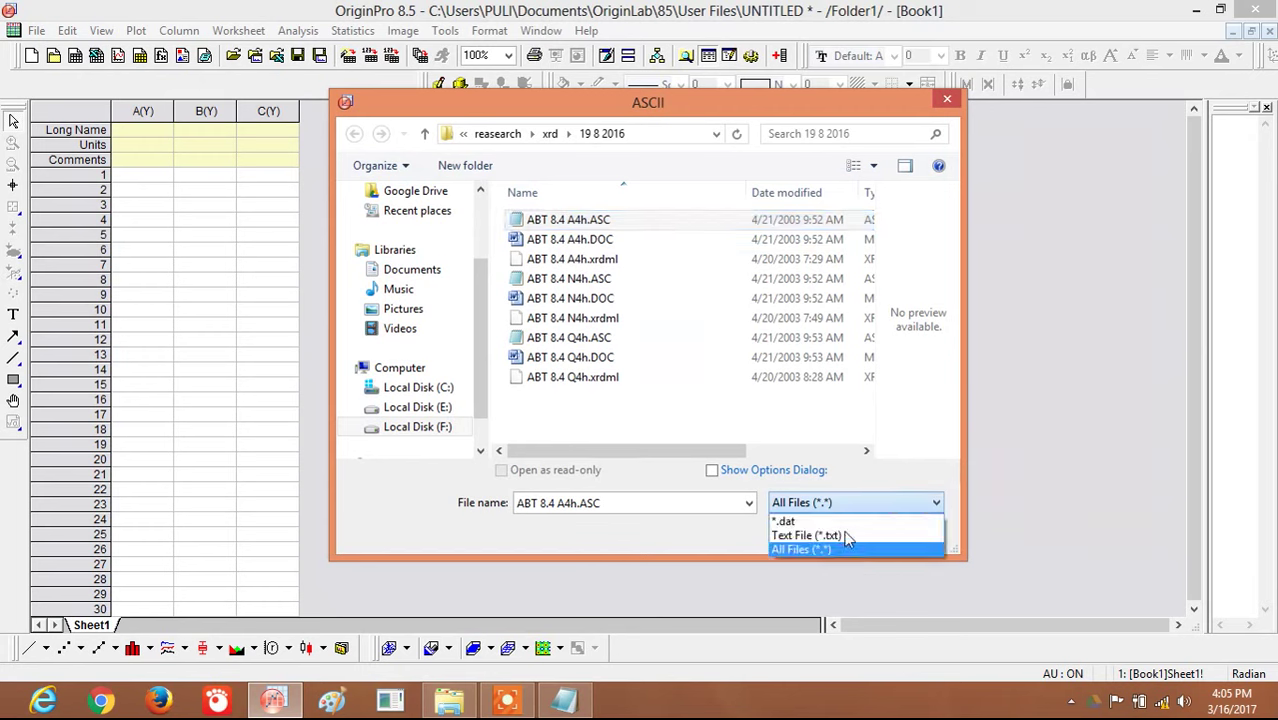
click(820, 517)
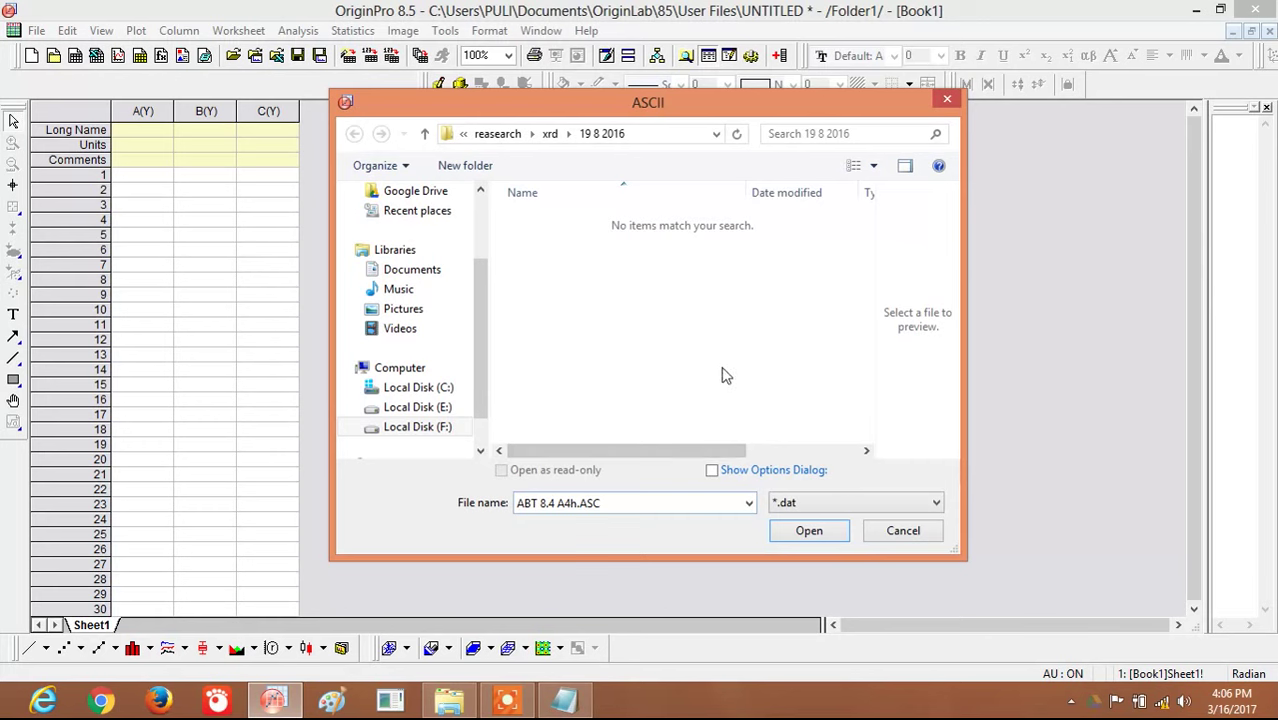
click(936, 506)
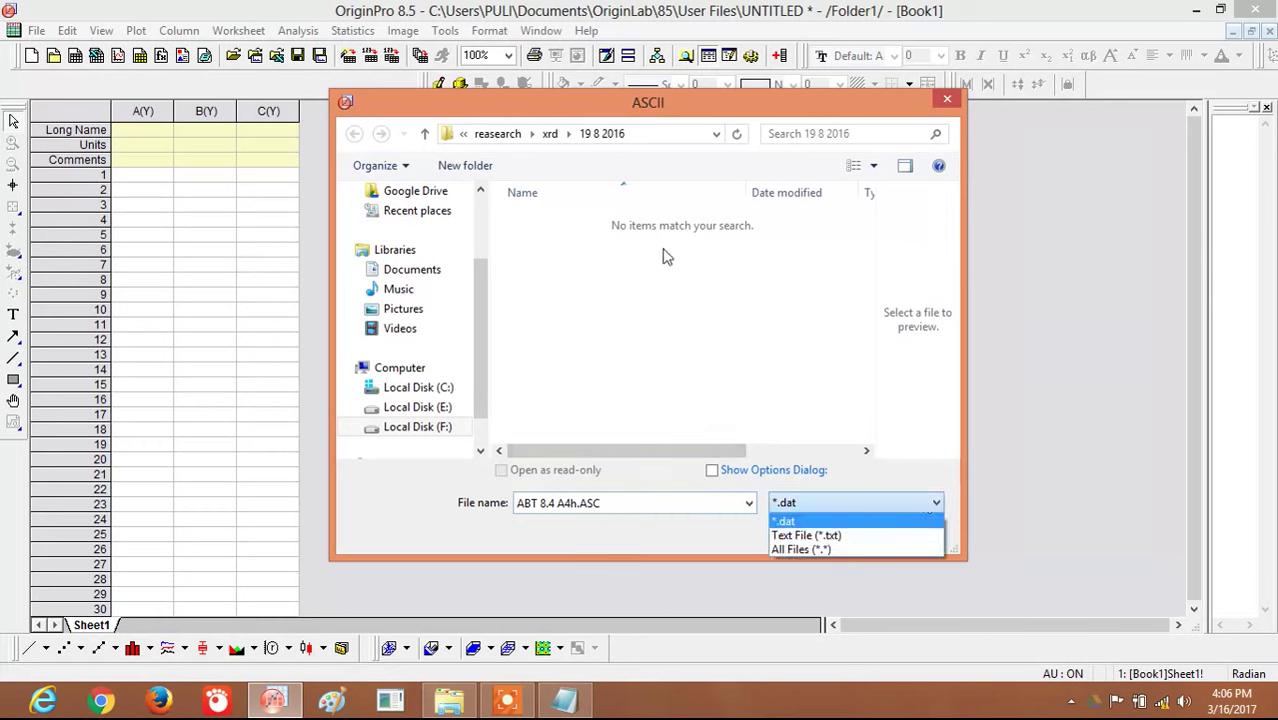
click(830, 535)
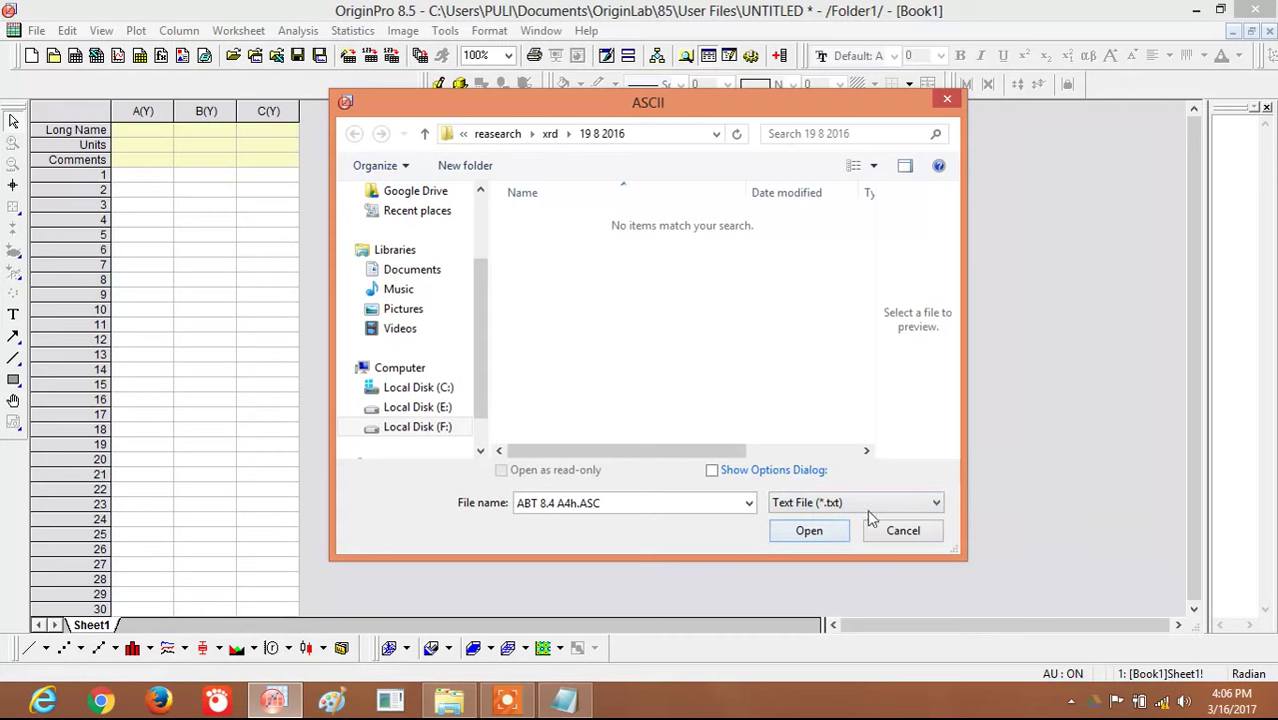
click(890, 506)
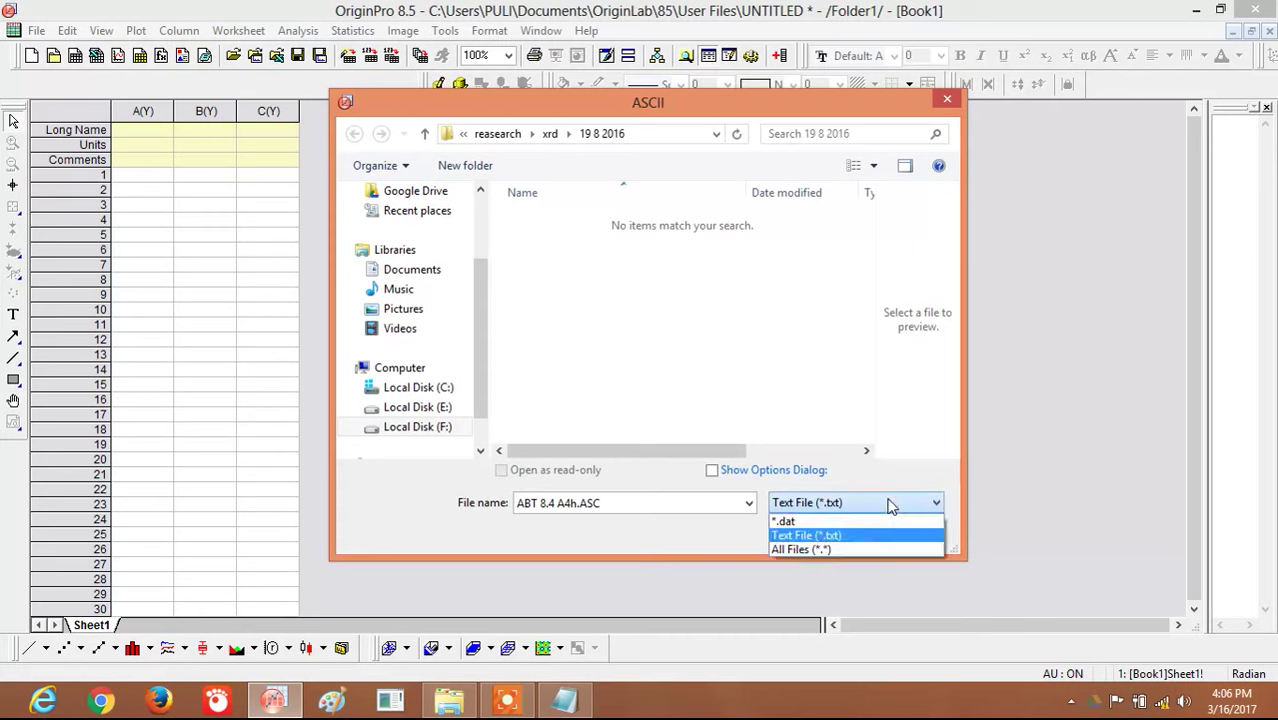
click(876, 550)
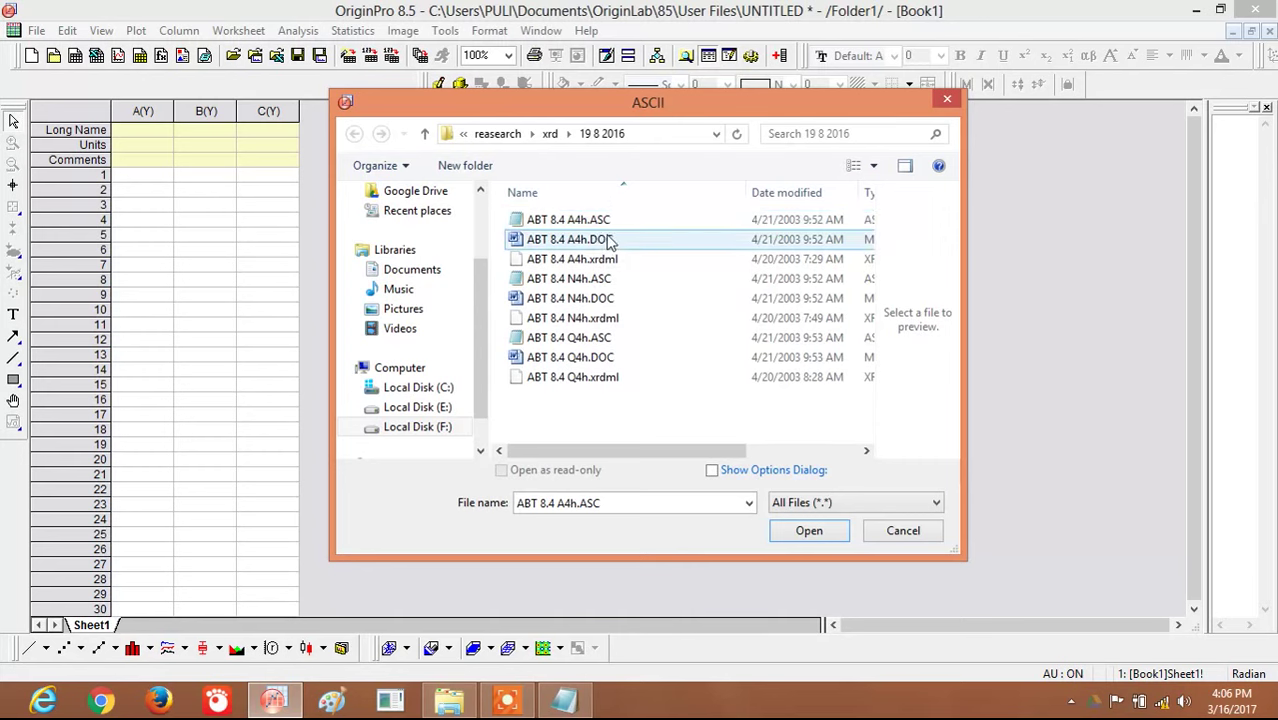
click(806, 540)
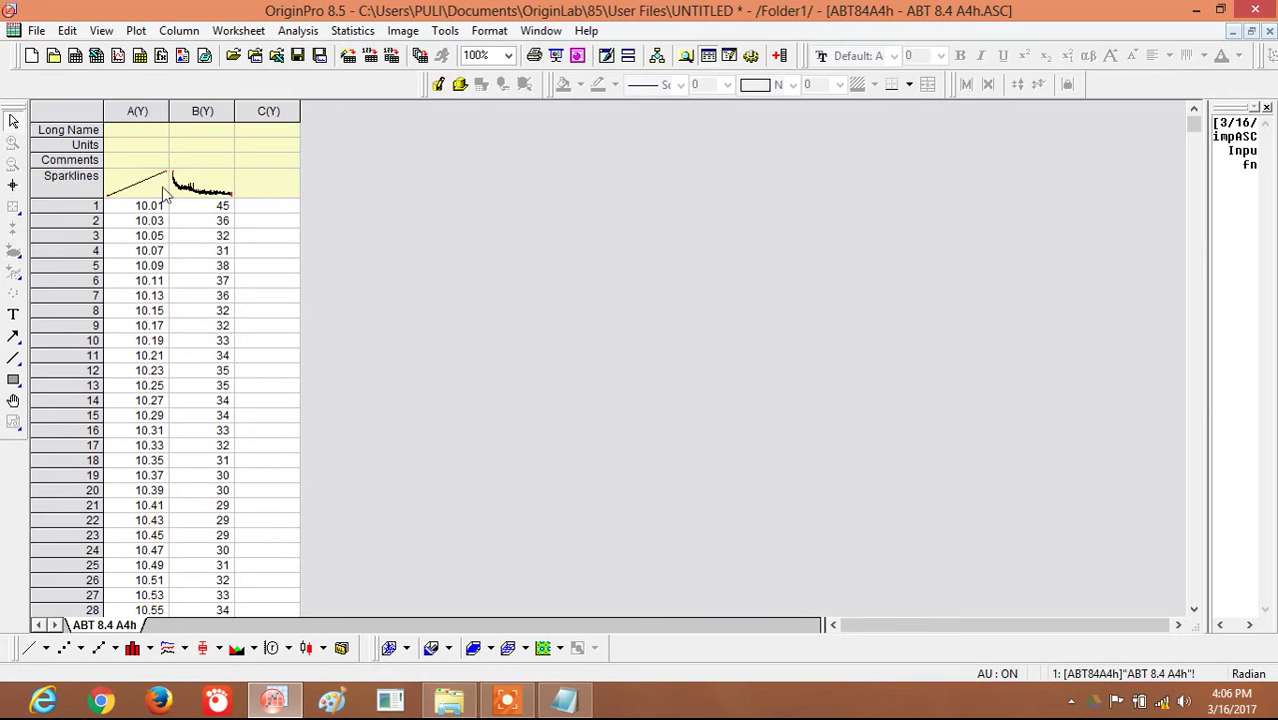
Step: Enter the long names "2theta" for column A and "intencity" for column B
click(156, 133)
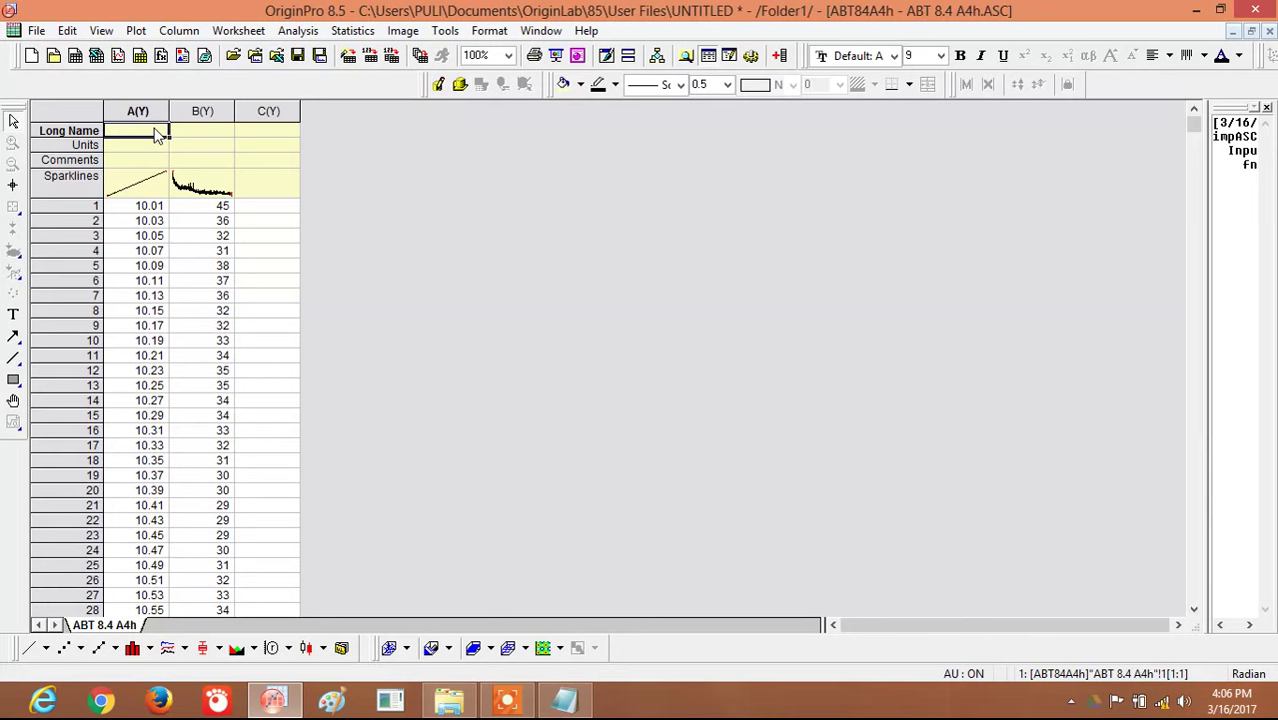
text(2theta)
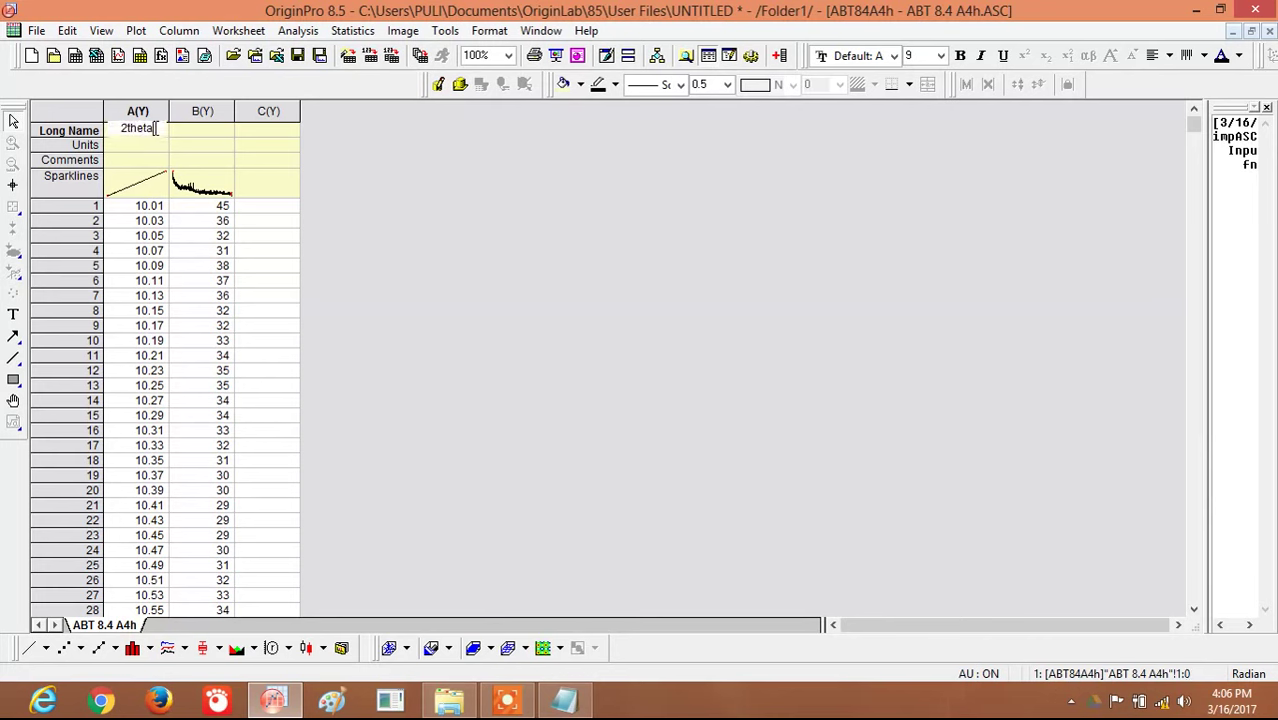
click(214, 130)
click(215, 128)
text(in)
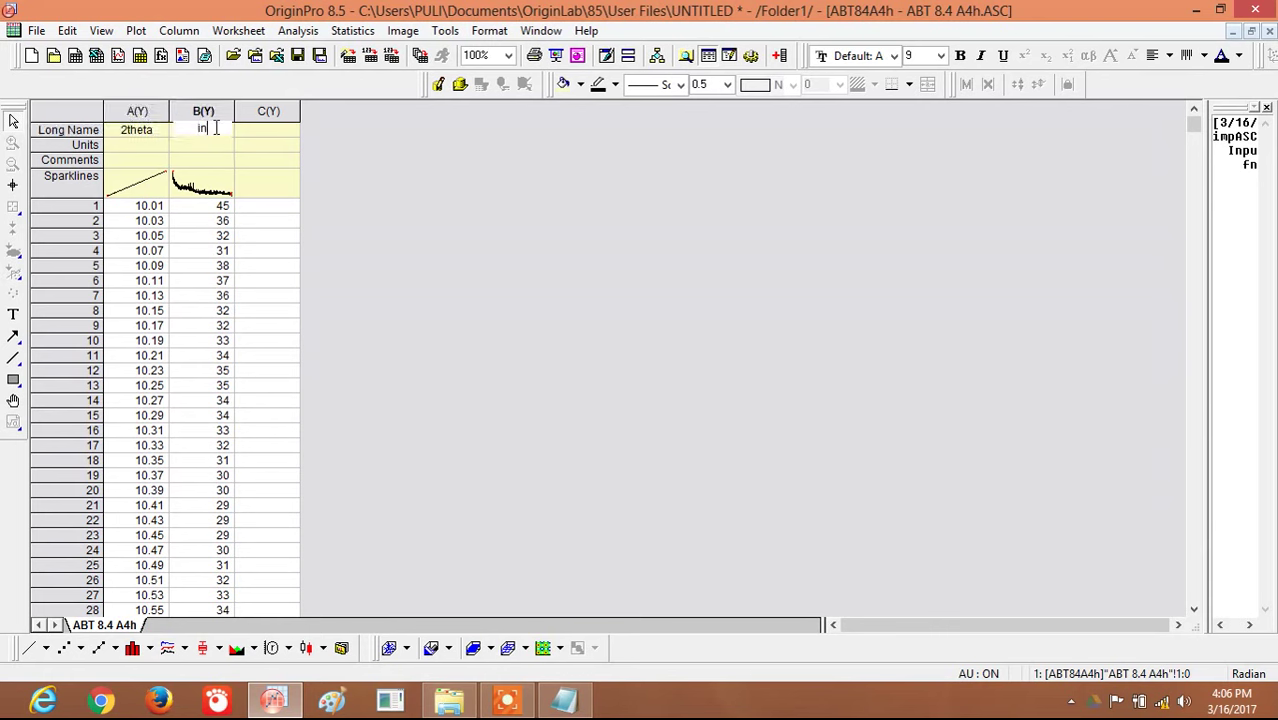
text(tenc)
Step: Set the plot designation of the 2theta column to X and apply the column properties
double_click(137, 111)
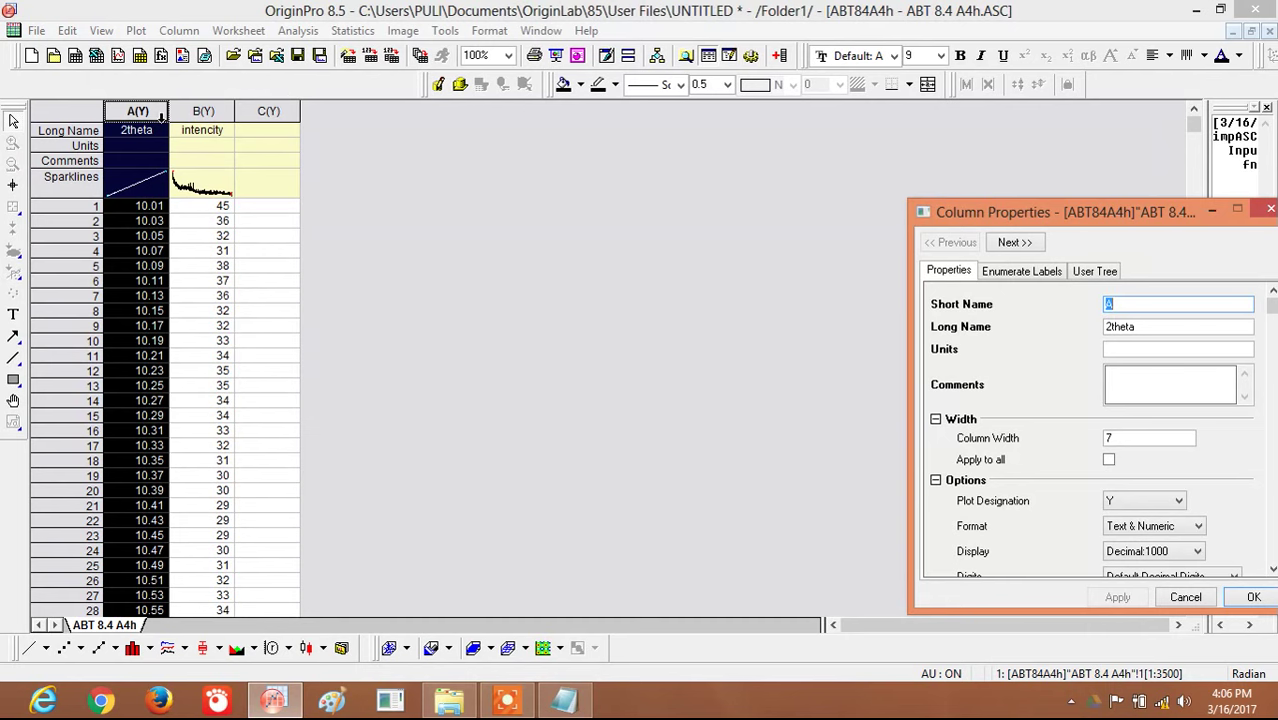
click(1178, 502)
click(1160, 516)
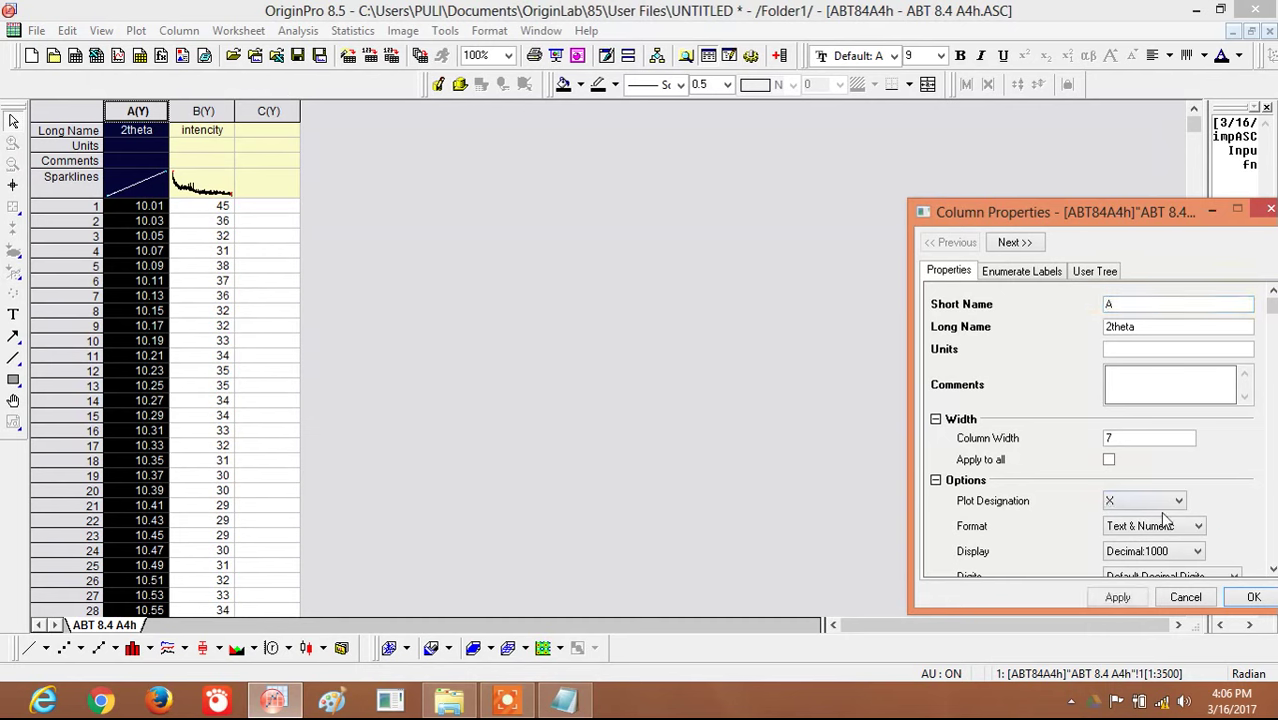
click(1118, 597)
click(1254, 597)
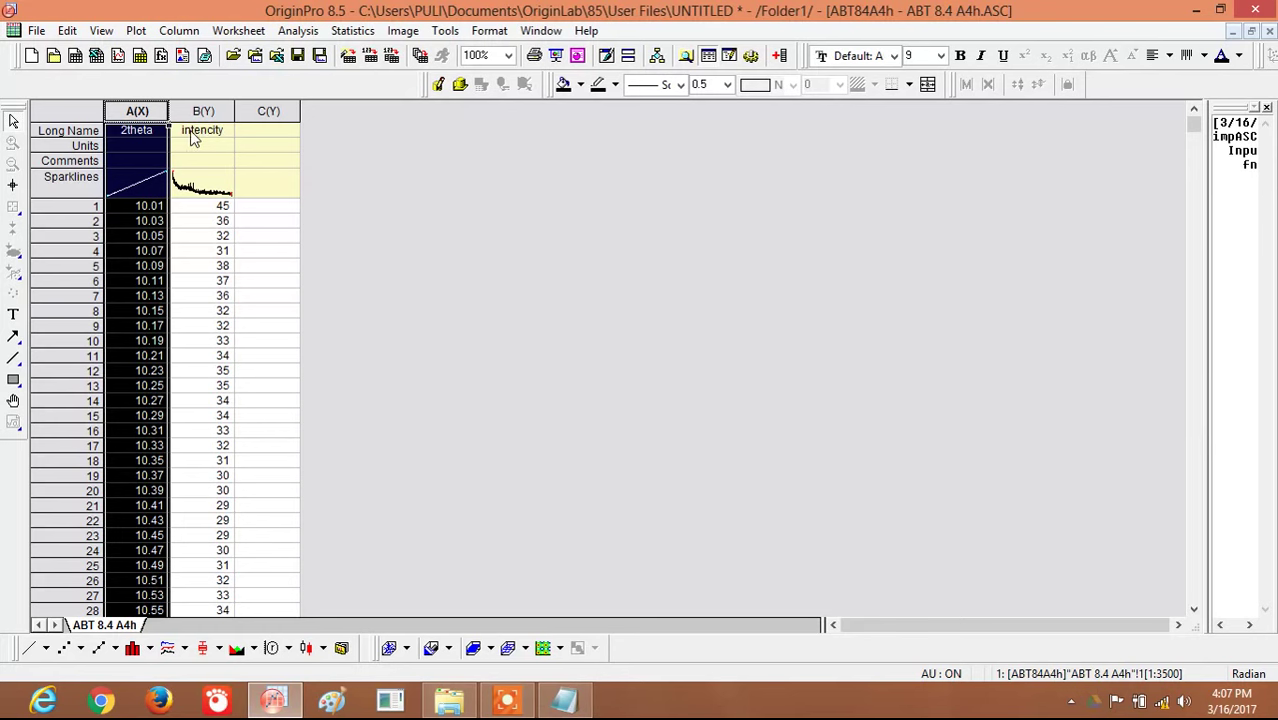
drag(145, 112, 190, 190)
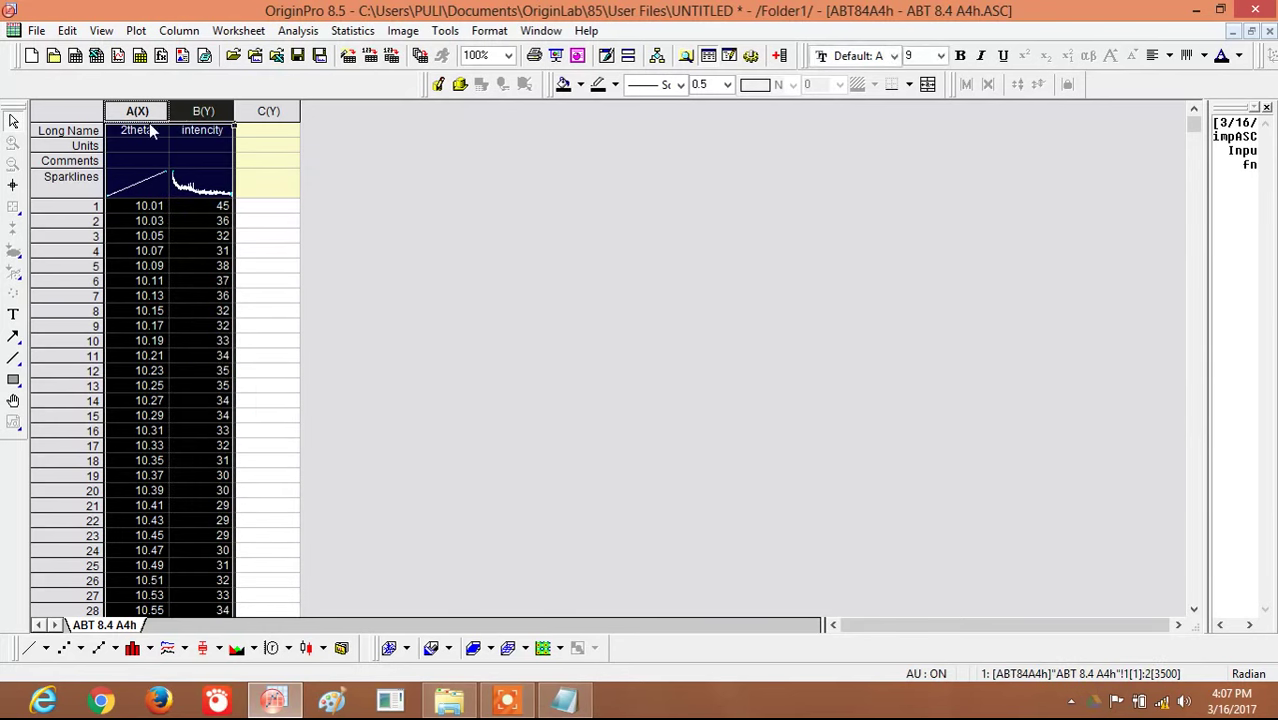
click(374, 253)
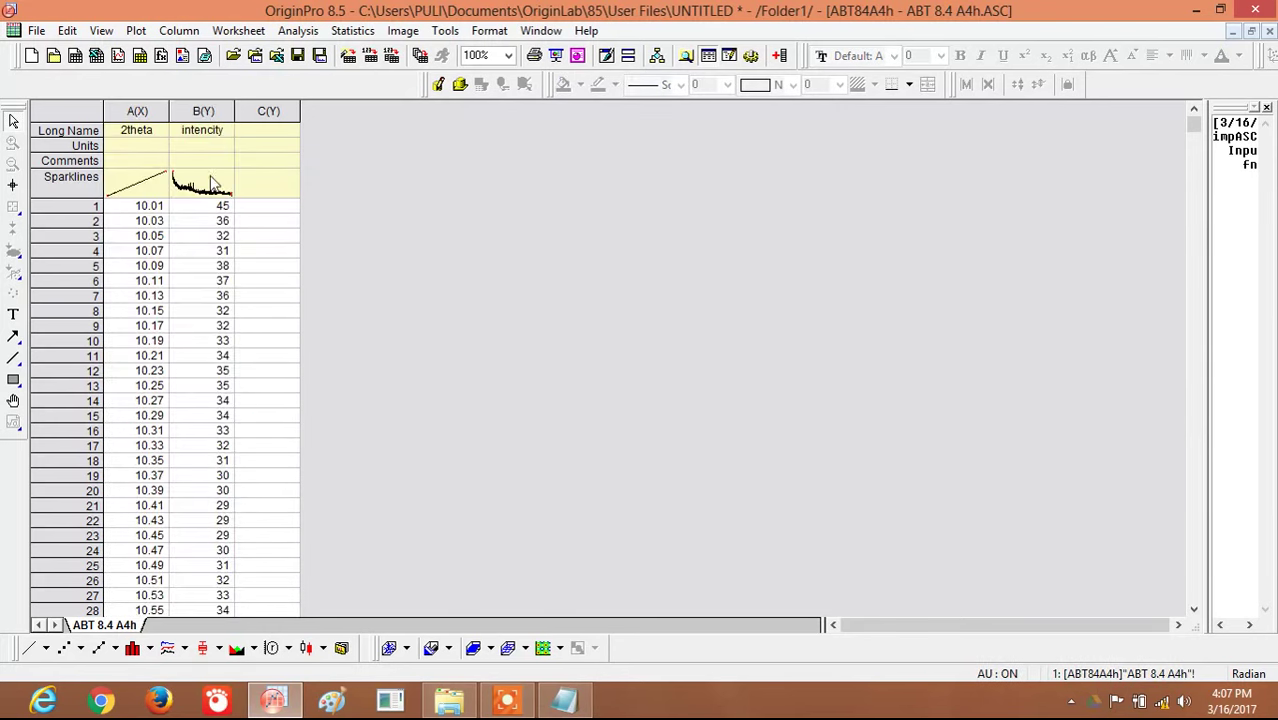
Step: Enter the units "degree" for the 2theta column and "counts" for the intencity column
click(133, 148)
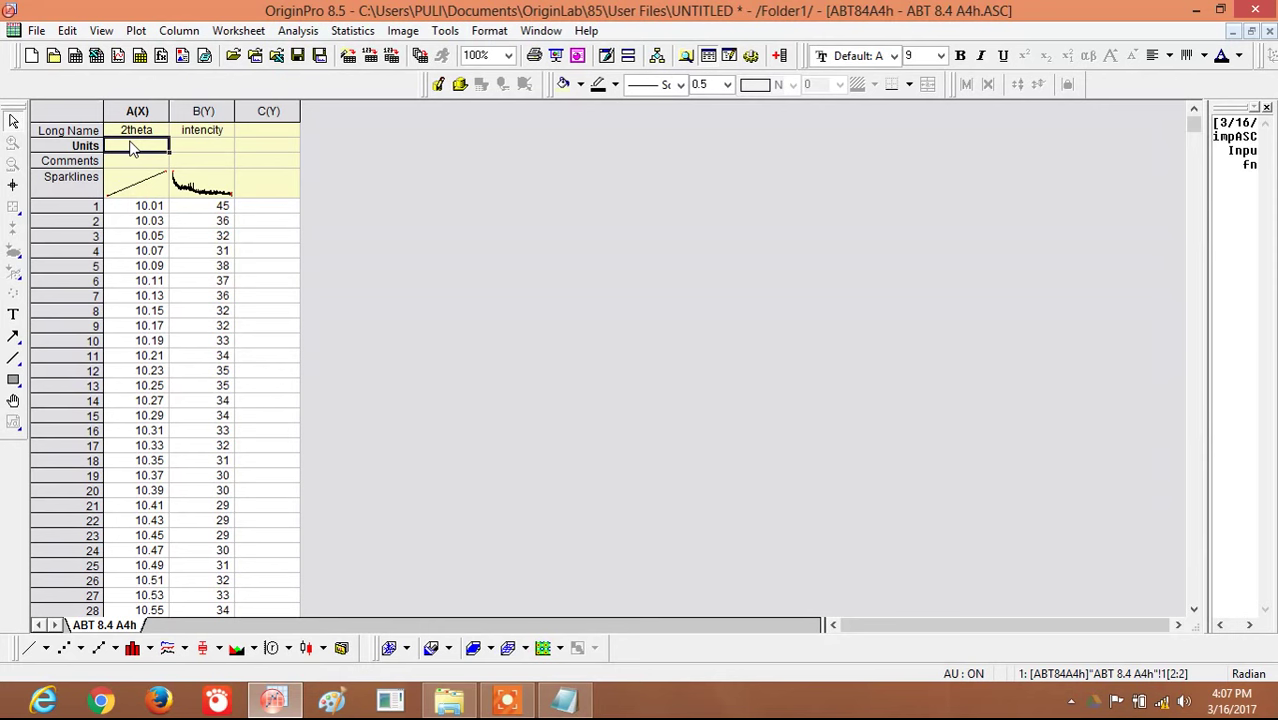
key(Right)
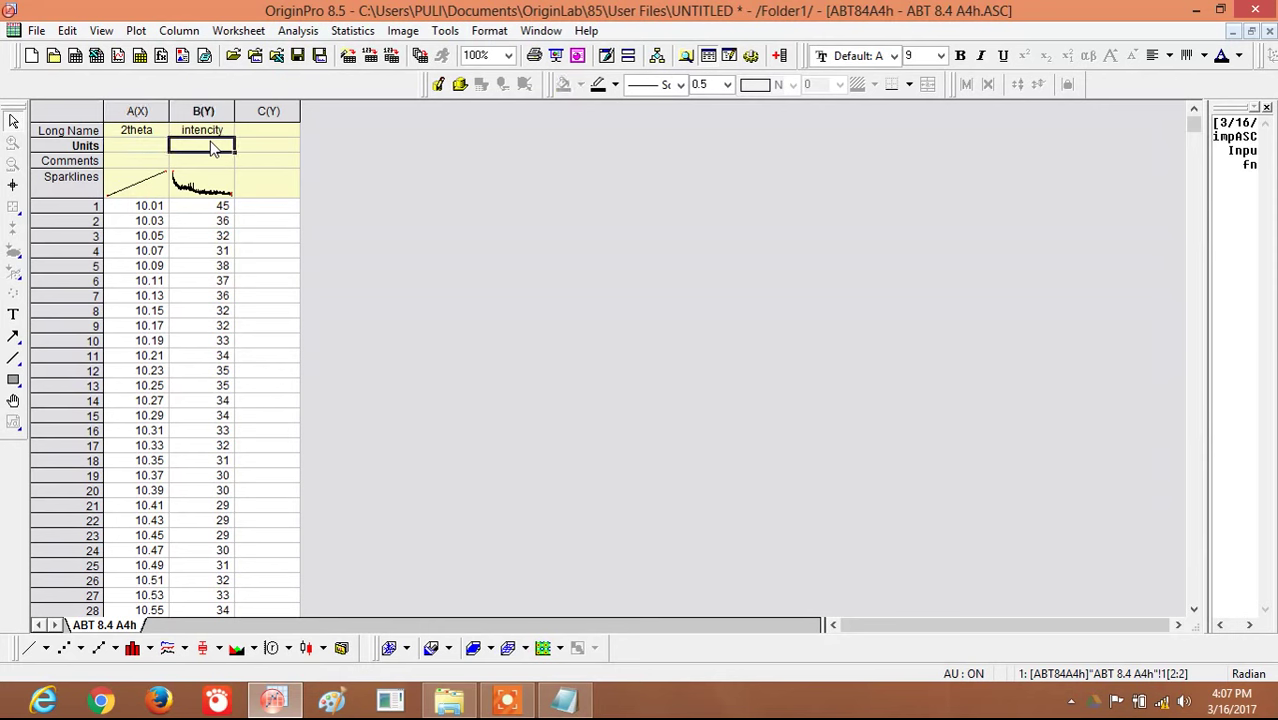
key(Left)
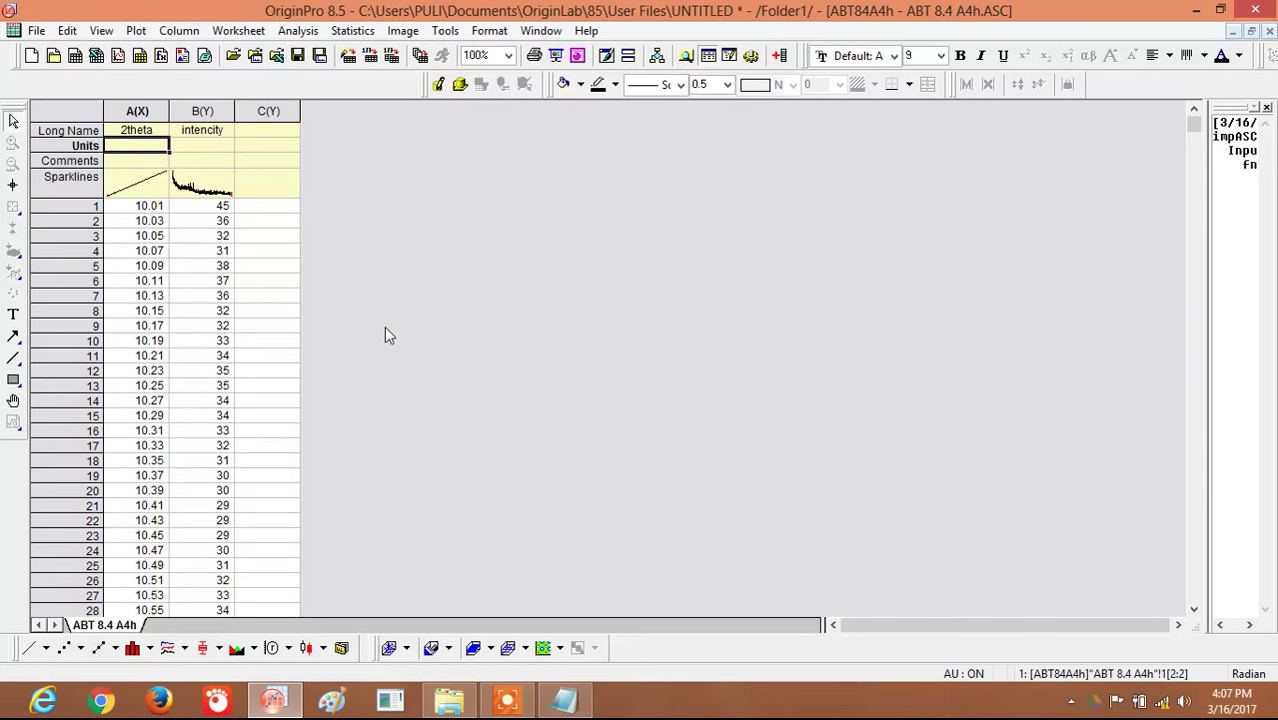
text(de)
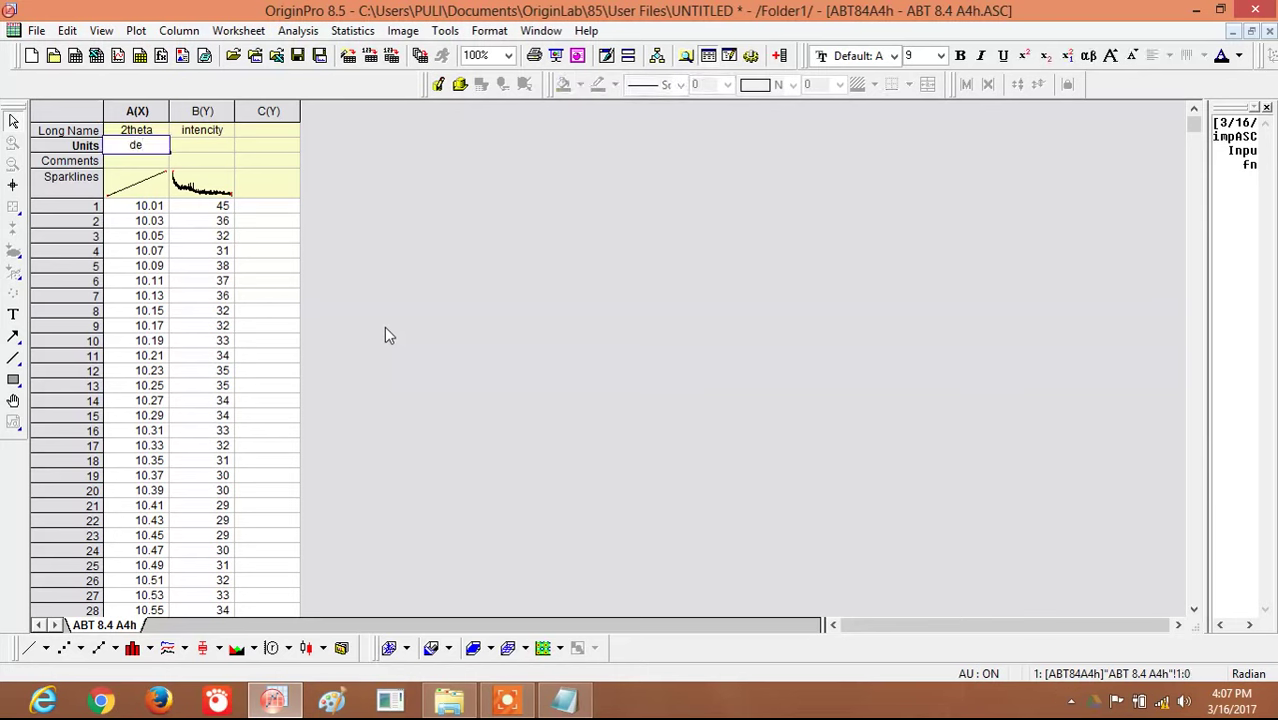
text(gree)
click(205, 148)
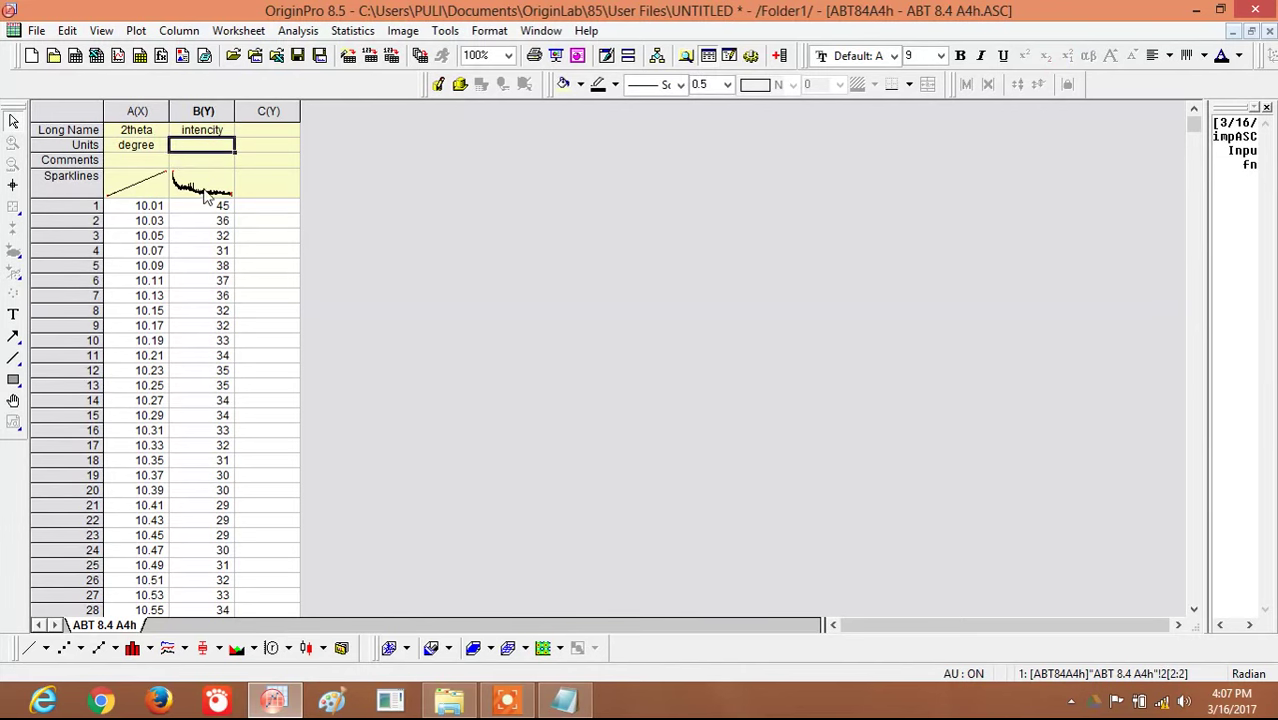
text(co)
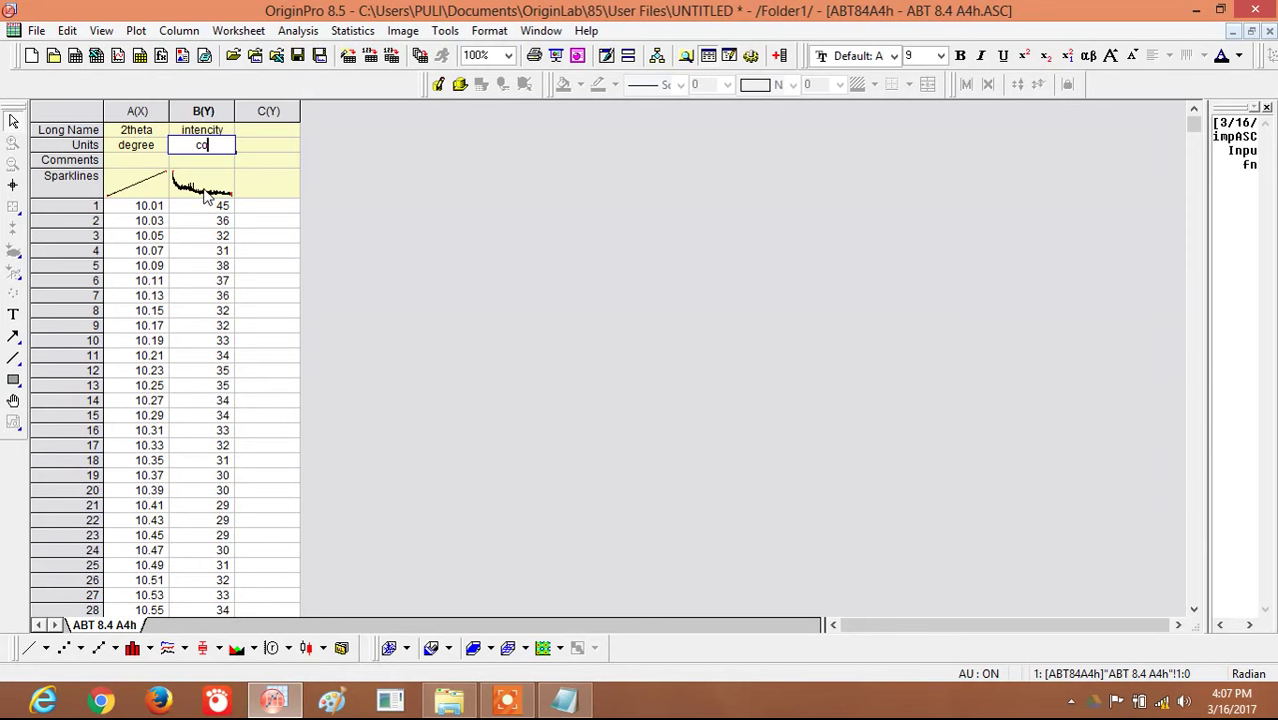
text(unts)
Step: Enter the comment "x" for the intencity column B
click(128, 165)
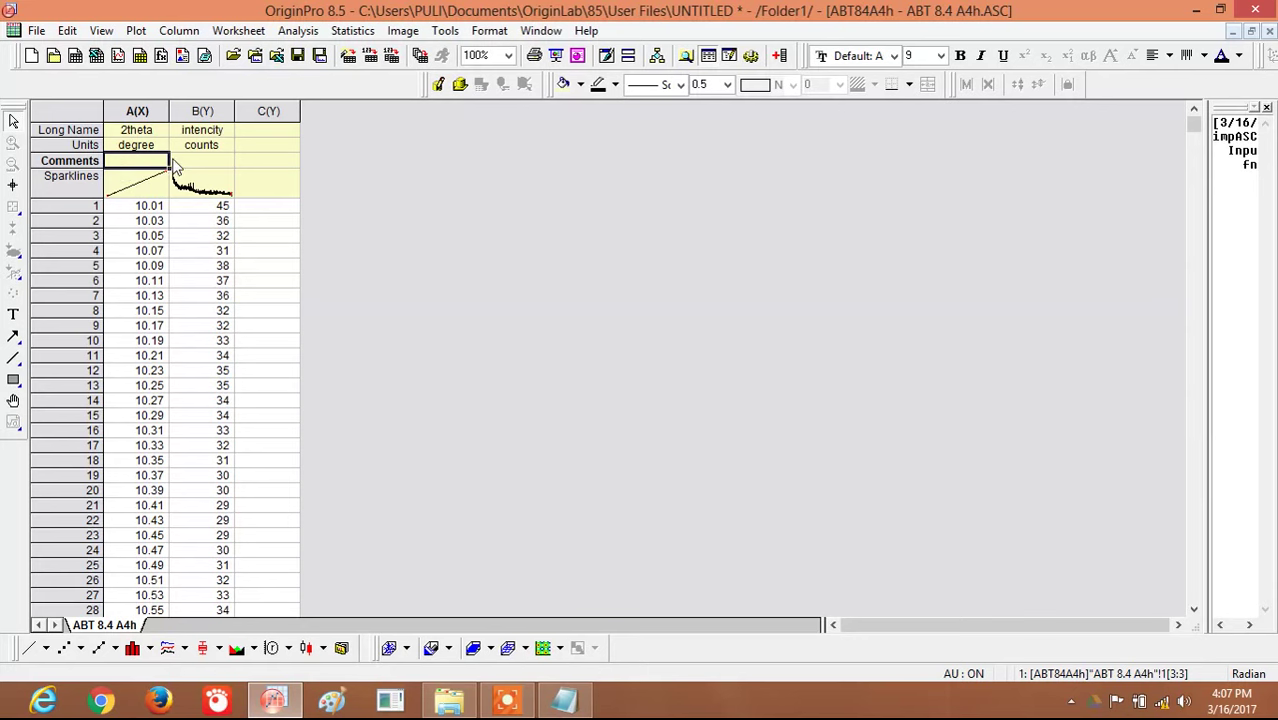
click(196, 165)
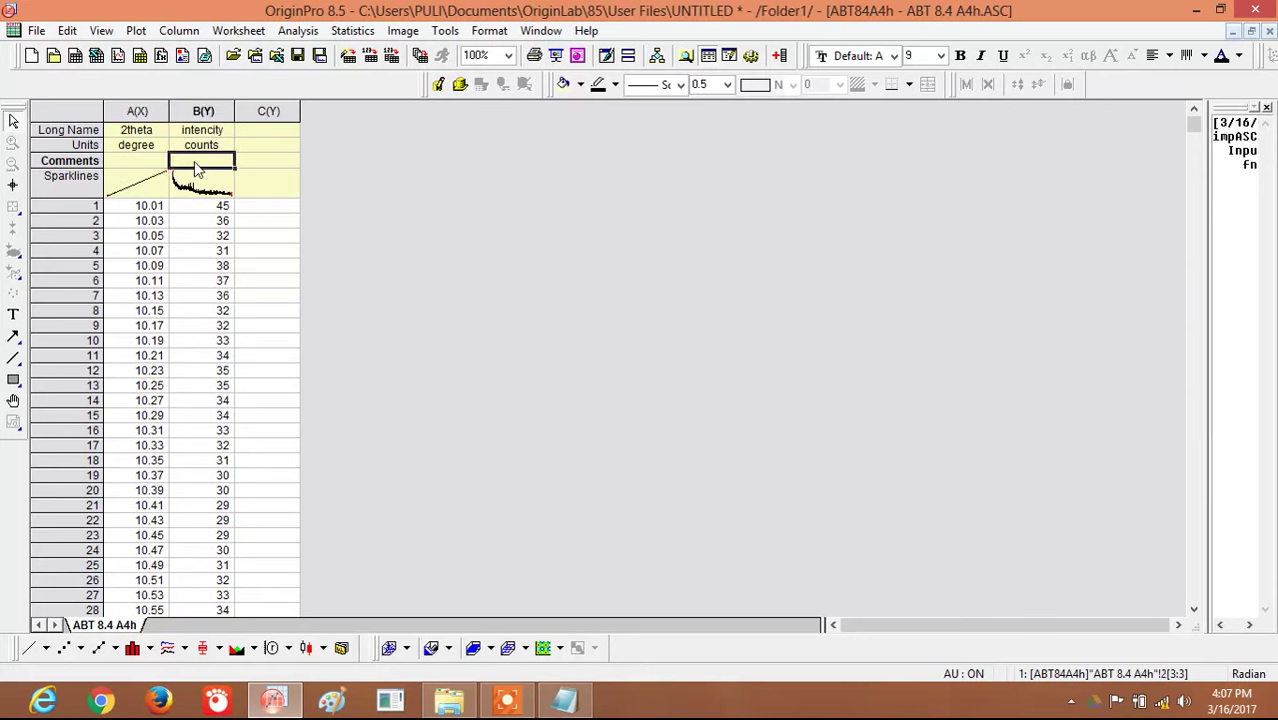
text(x)
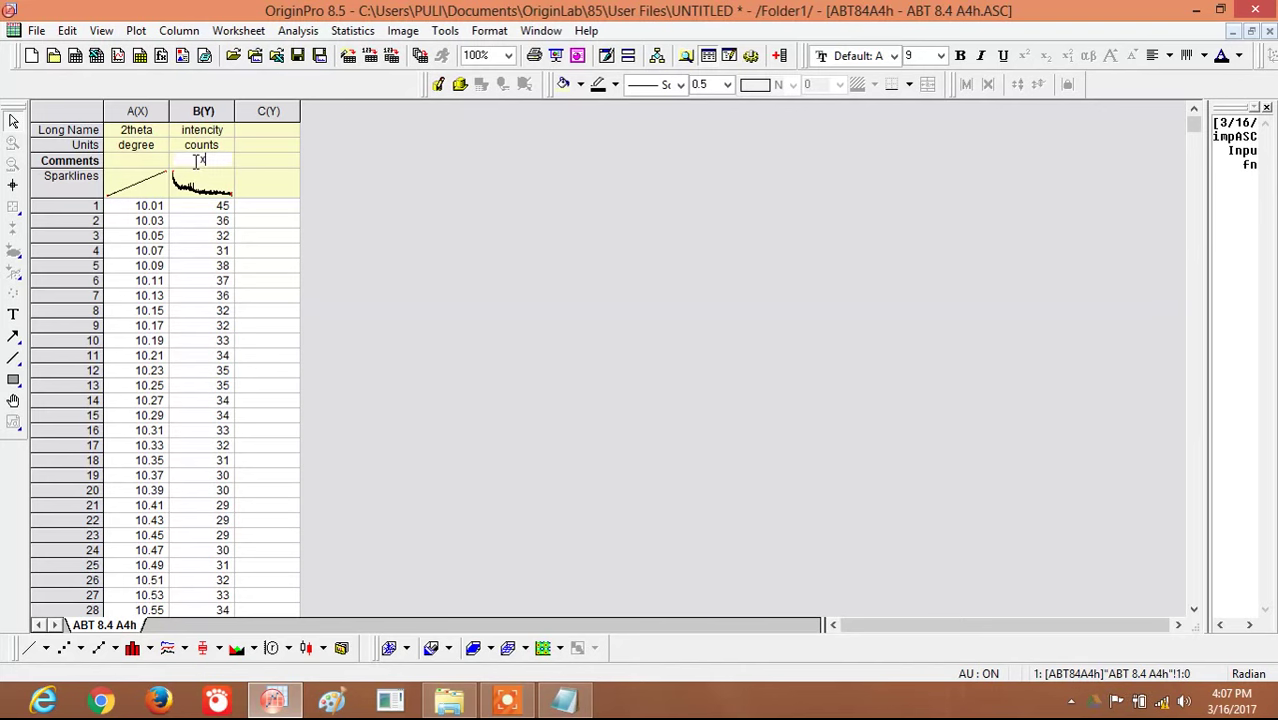
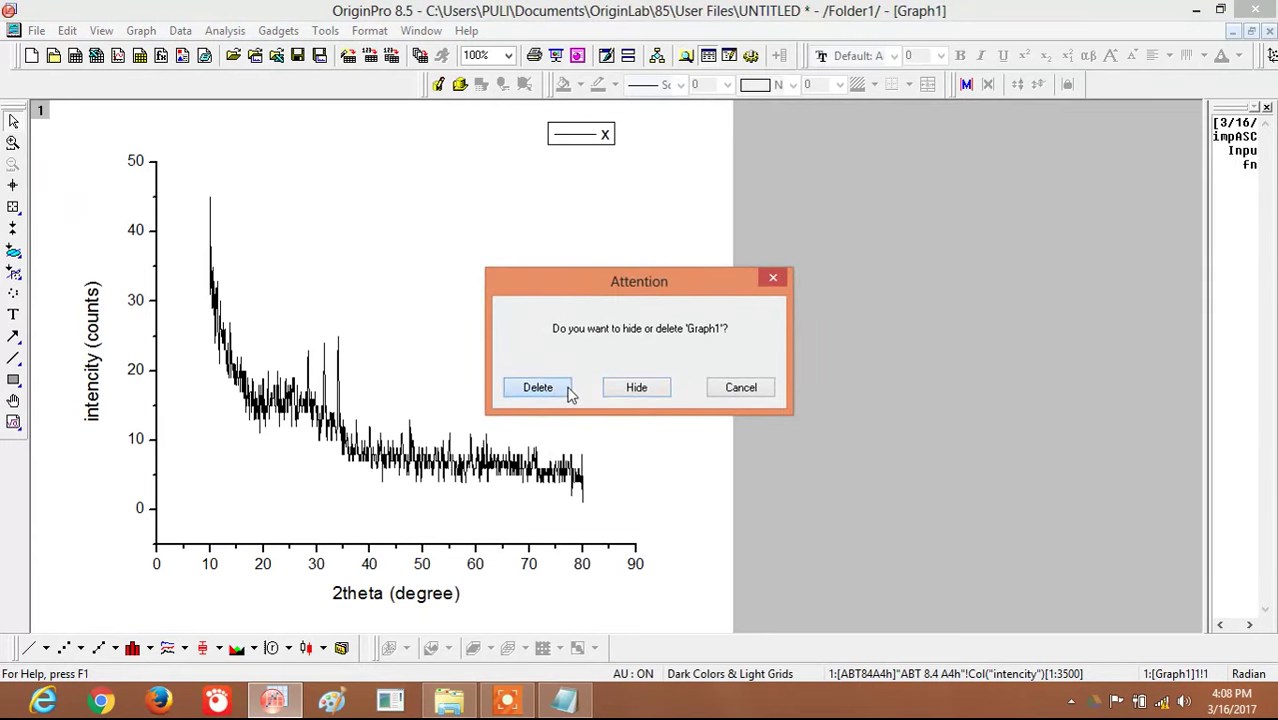
Step: Delete the graph window Graph1 instead of hiding it
click(538, 388)
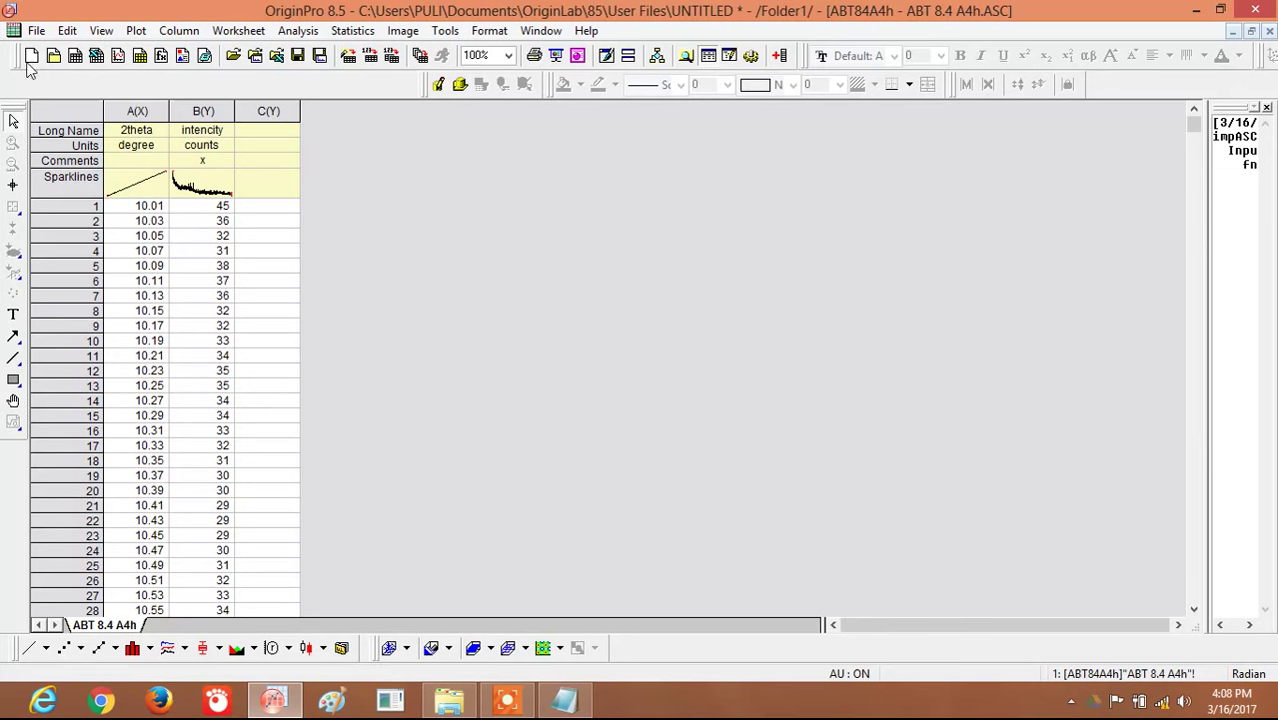
Step: Choose ABT 8.4 Q4h.ASC, ABT 8.4 A4h.ASC and ABT 8.4 N4h.ASC from the 19 8 2016 folder for a multiple ASCII import
click(36, 30)
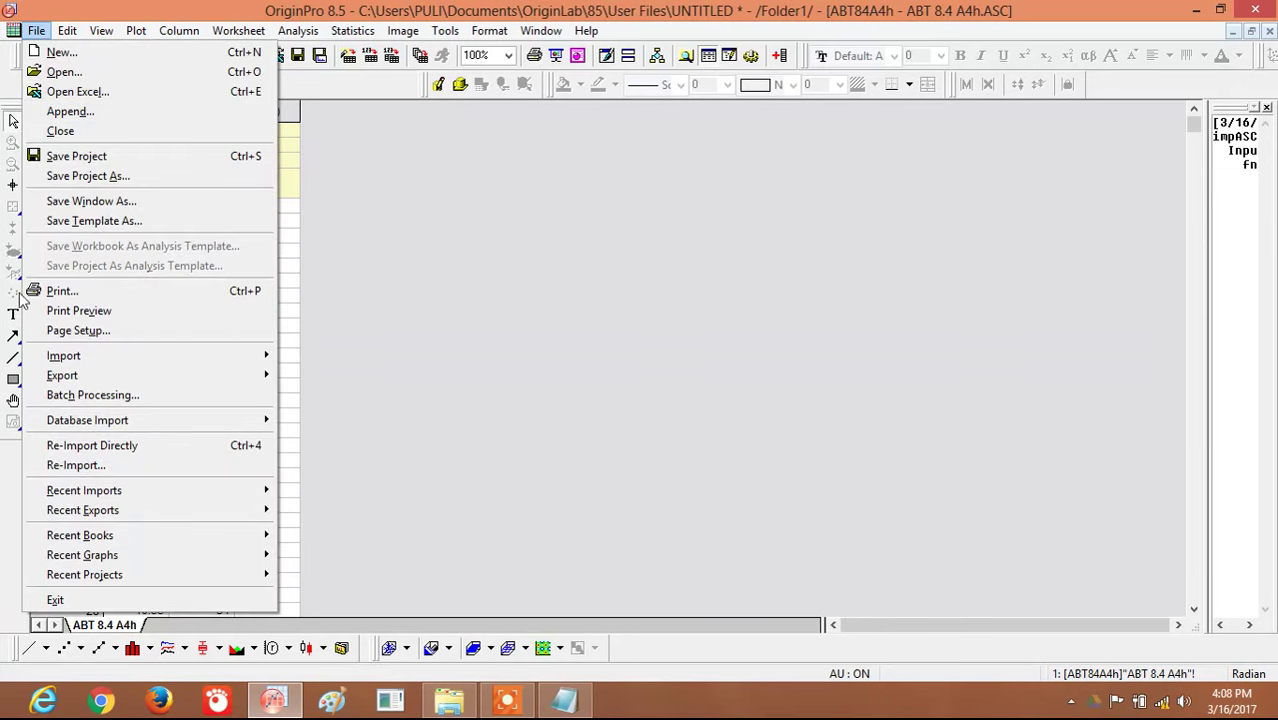
mouse_move(117, 360)
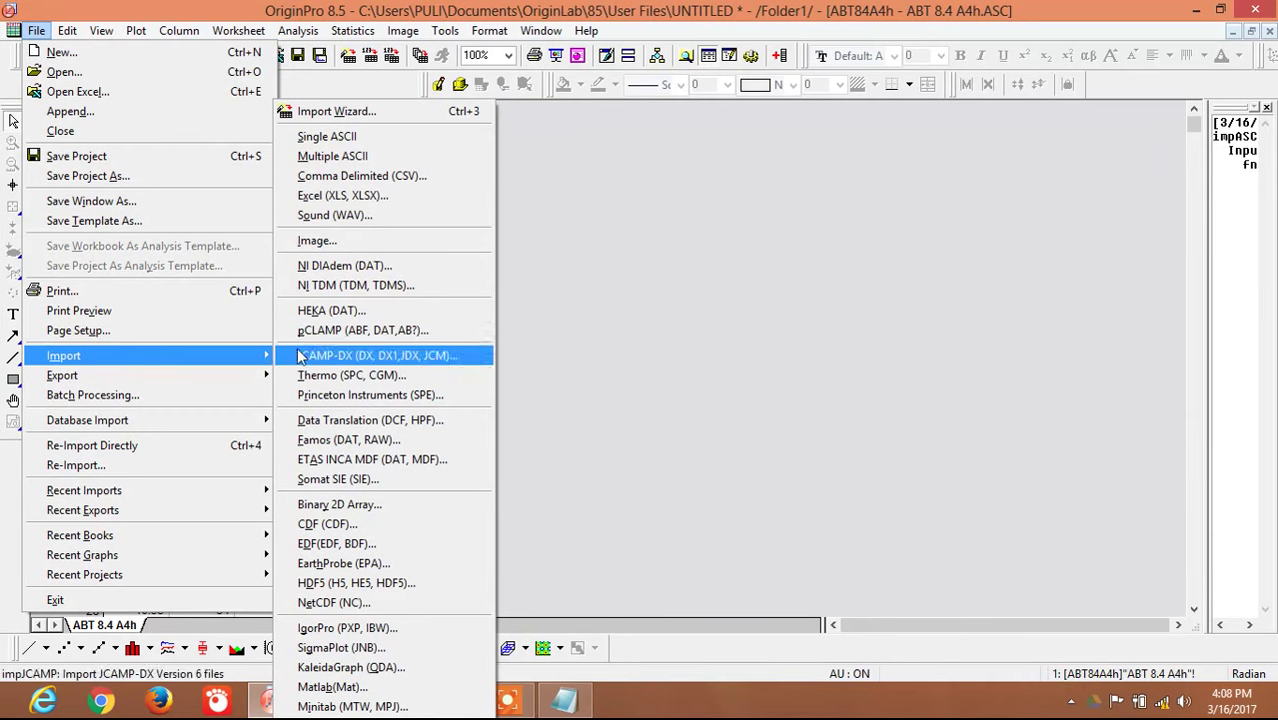
click(355, 158)
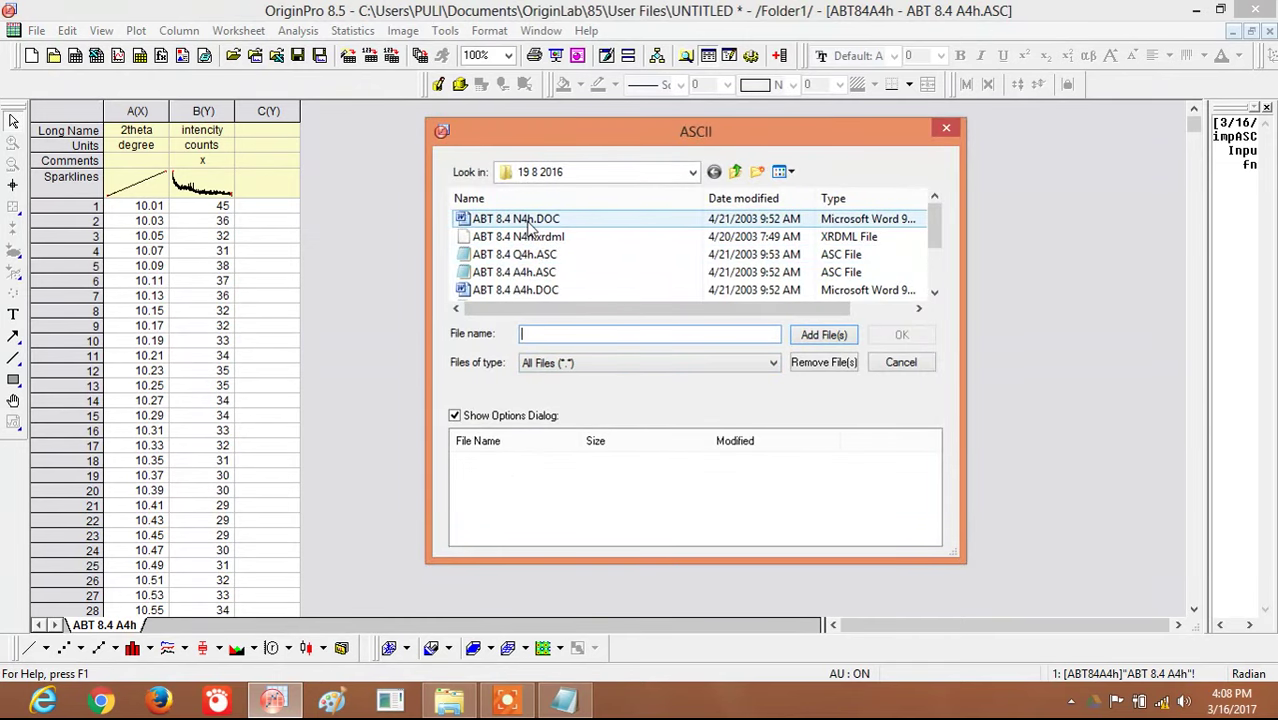
click(529, 257)
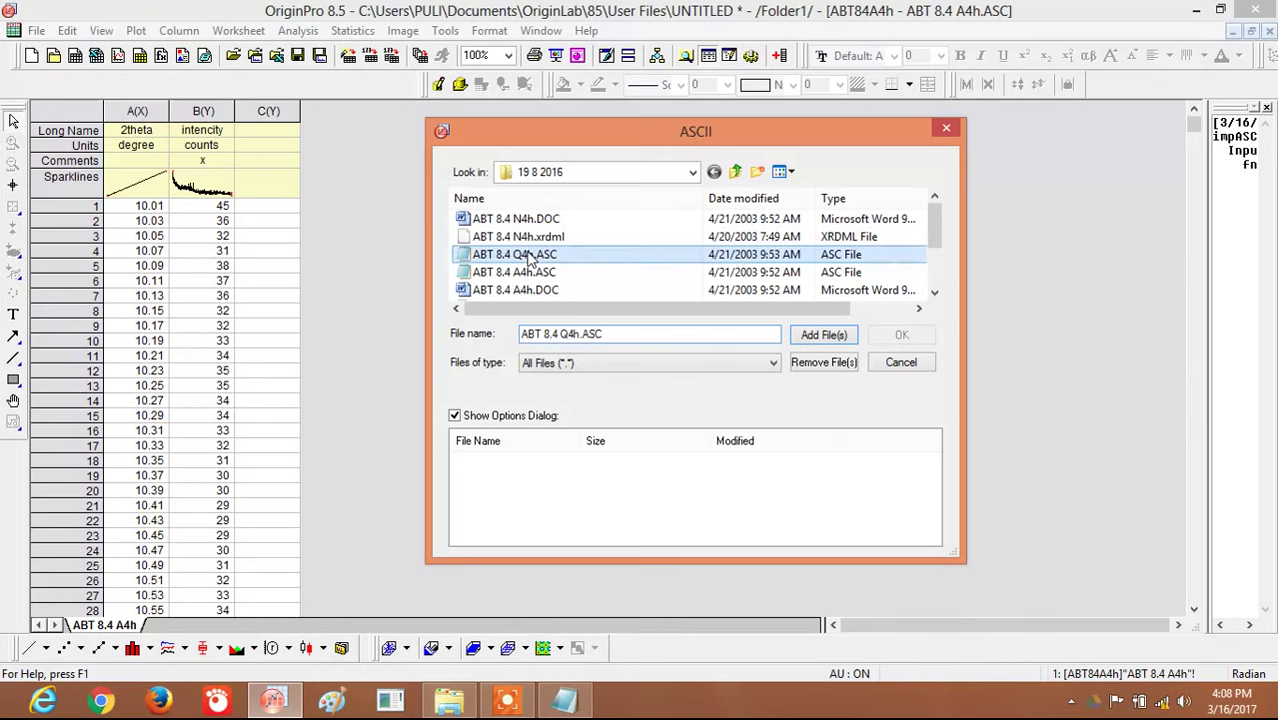
shift+click(515, 273)
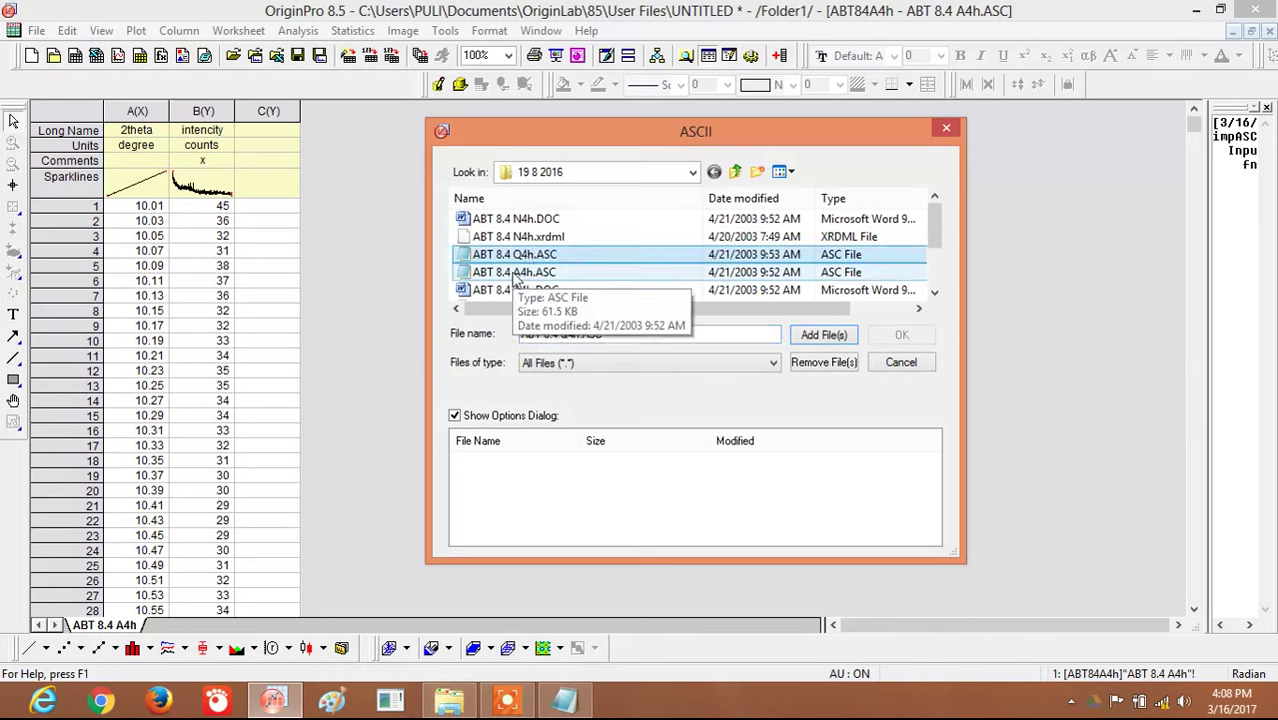
shift+click(515, 272)
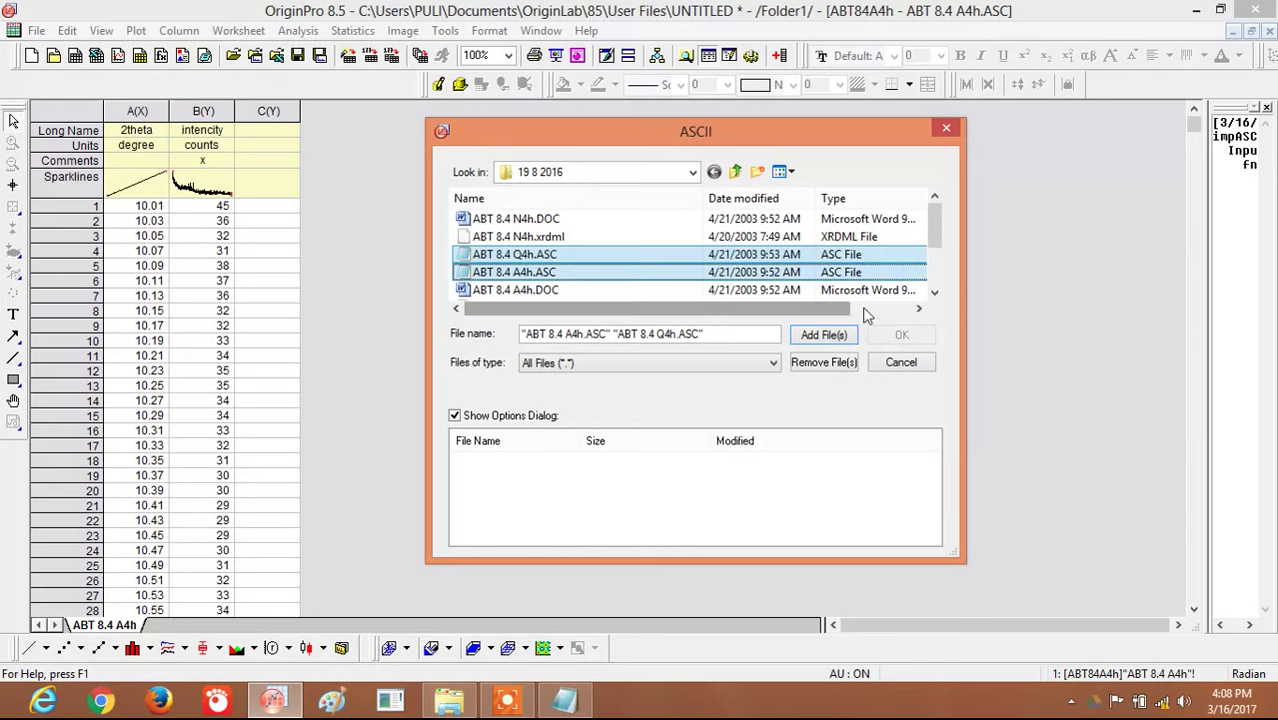
click(934, 292)
click(934, 292)
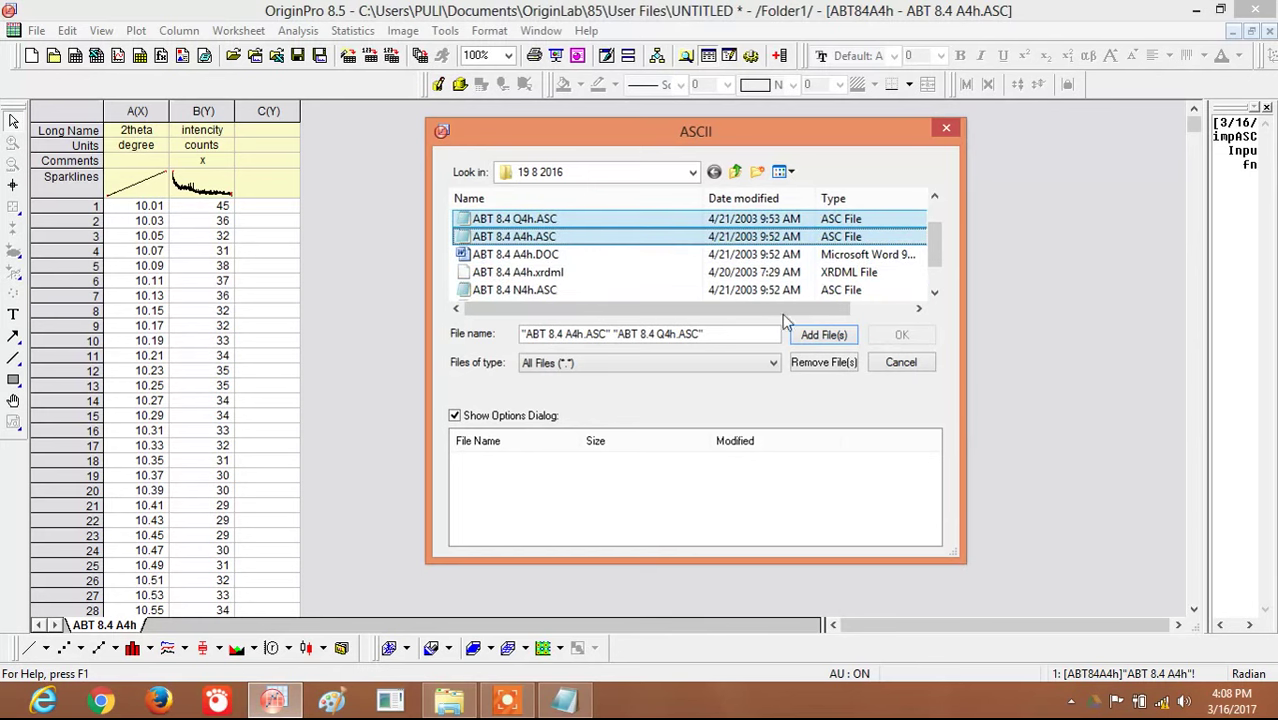
ctrl+click(592, 290)
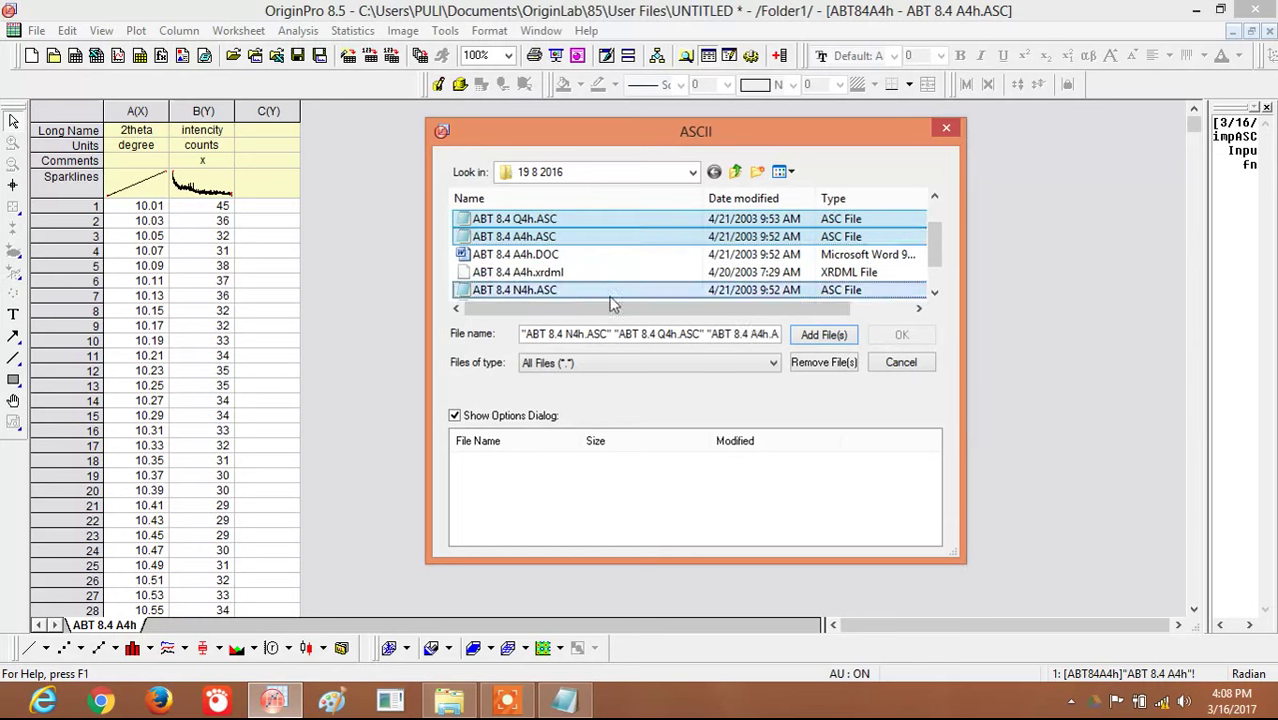
click(815, 340)
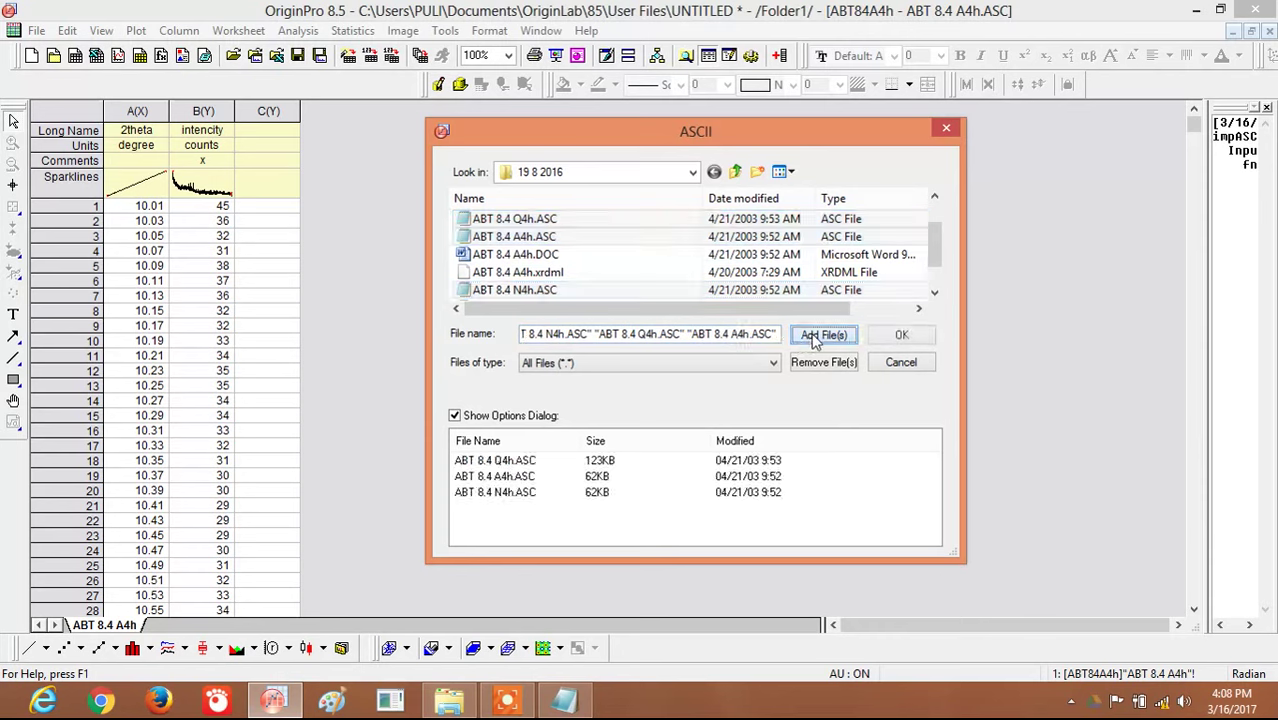
click(590, 466)
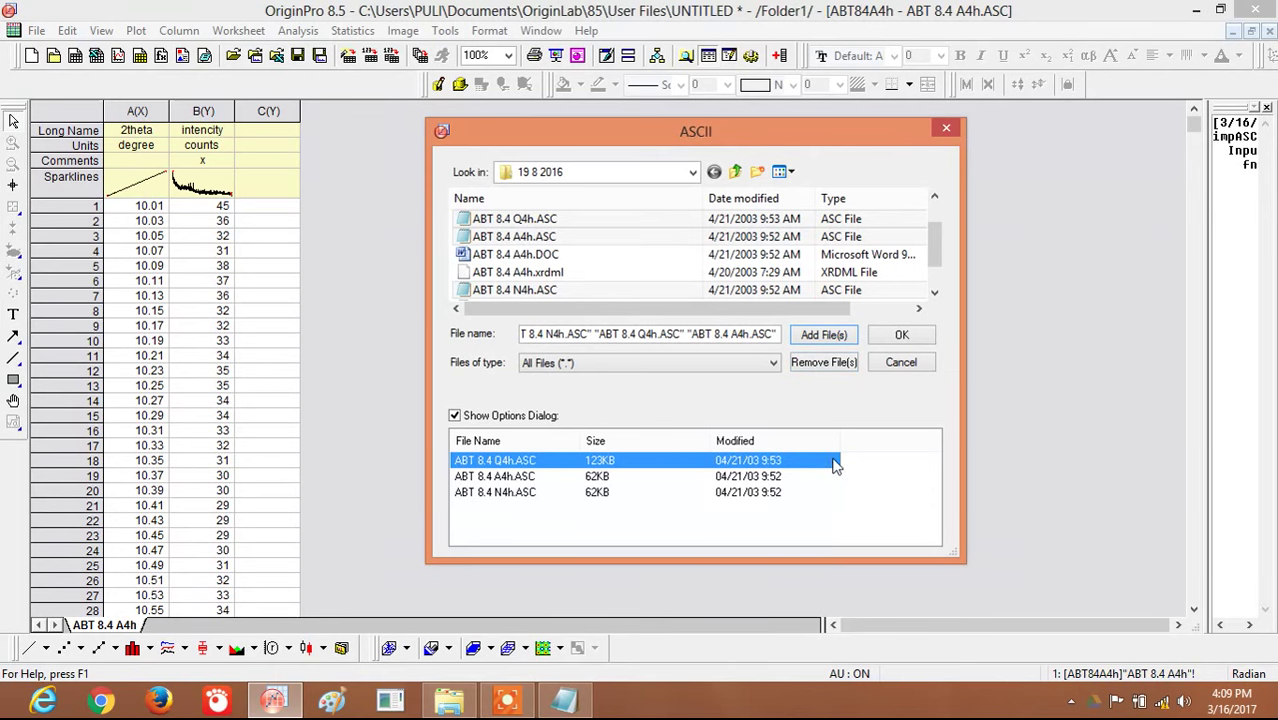
click(901, 335)
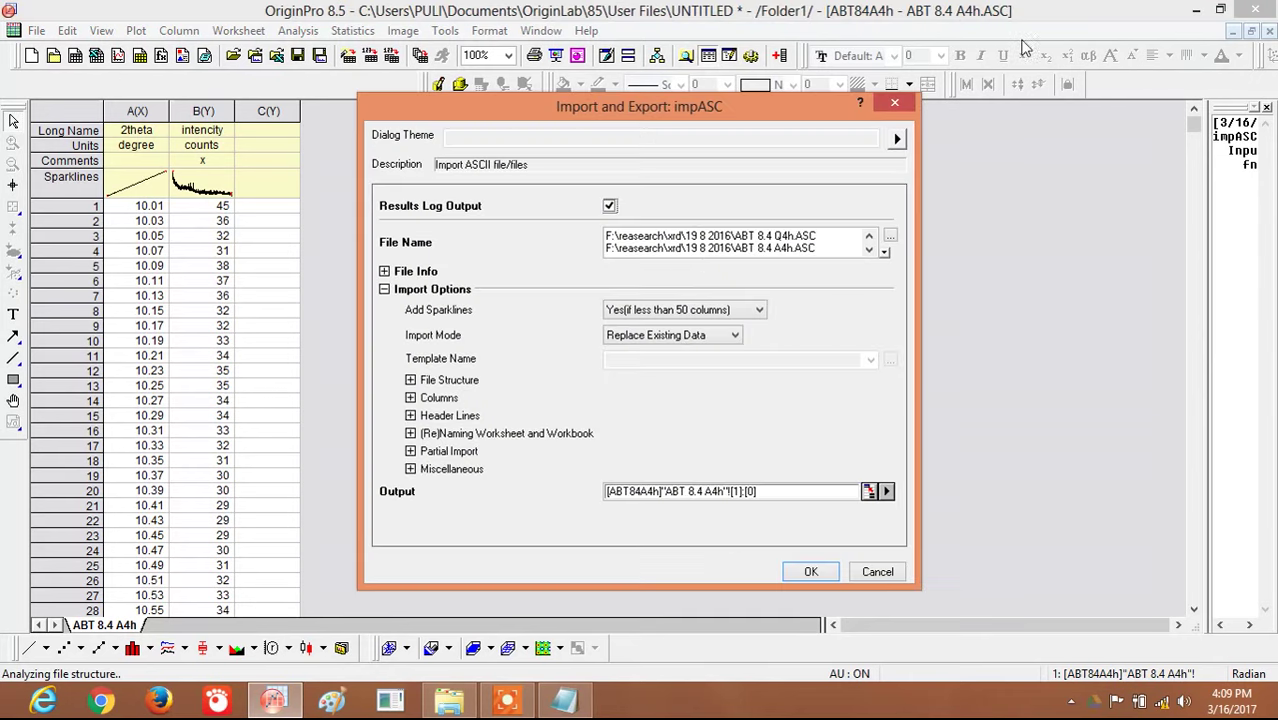
Step: Set the import mode to Start New Columns and run the ASCII import
click(699, 340)
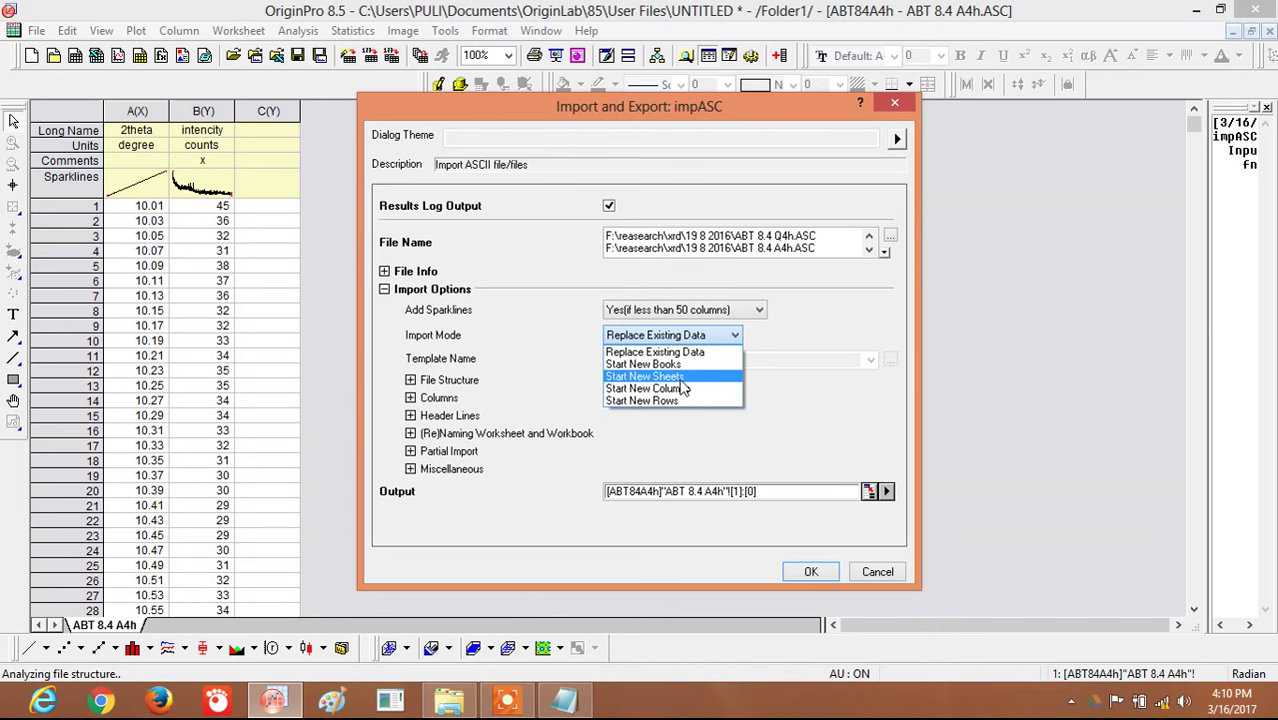
click(683, 391)
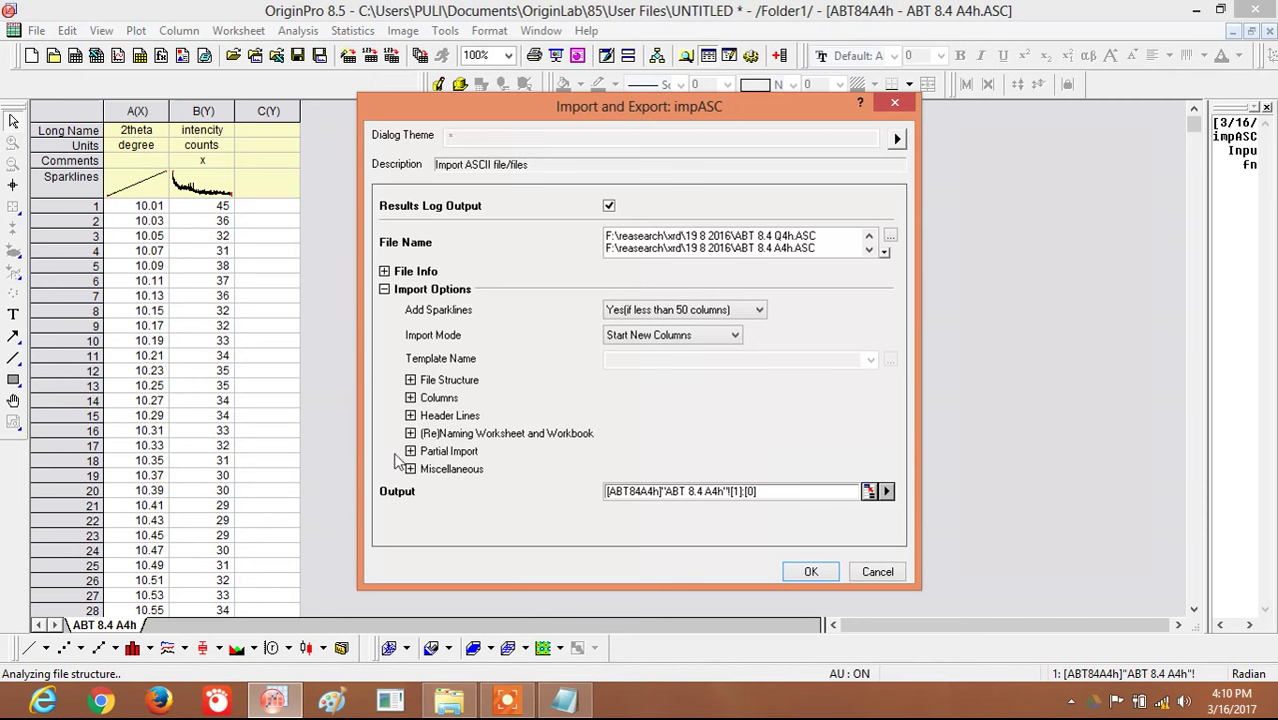
click(812, 572)
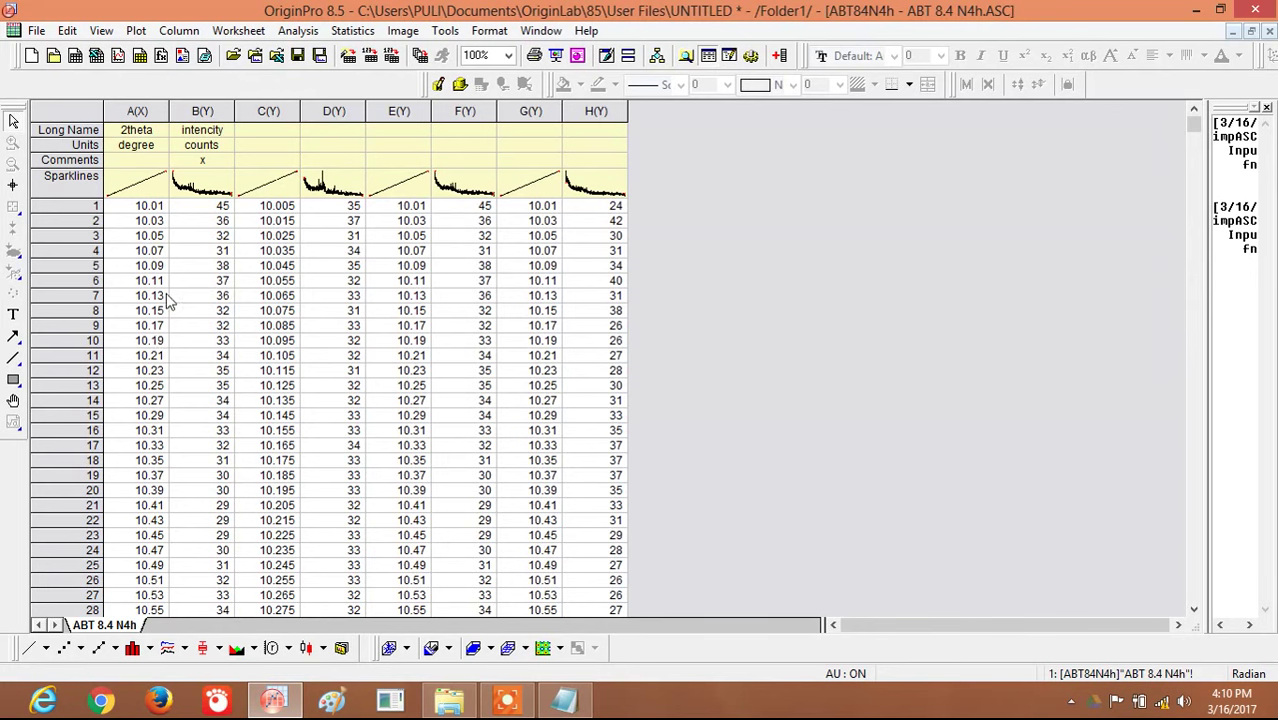
Step: Delete columns A and B, the previously imported 2theta and intencity data, from the worksheet
drag(141, 110, 180, 111)
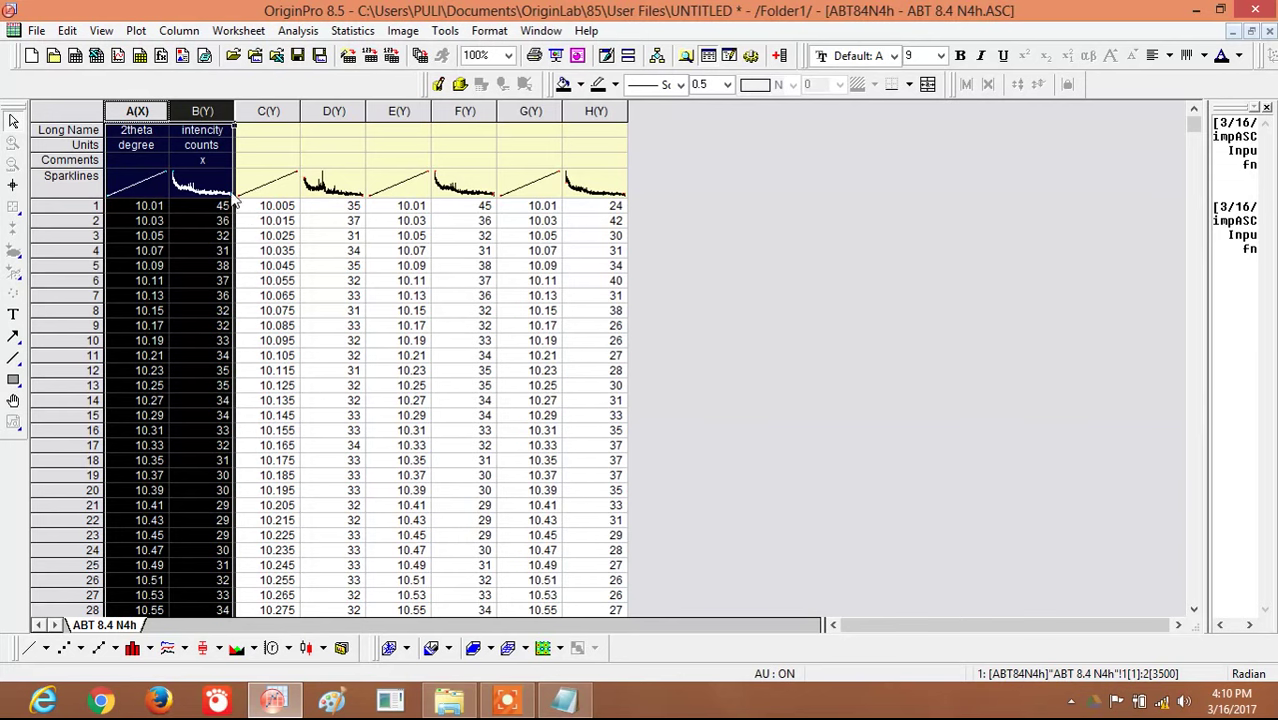
right_click(183, 195)
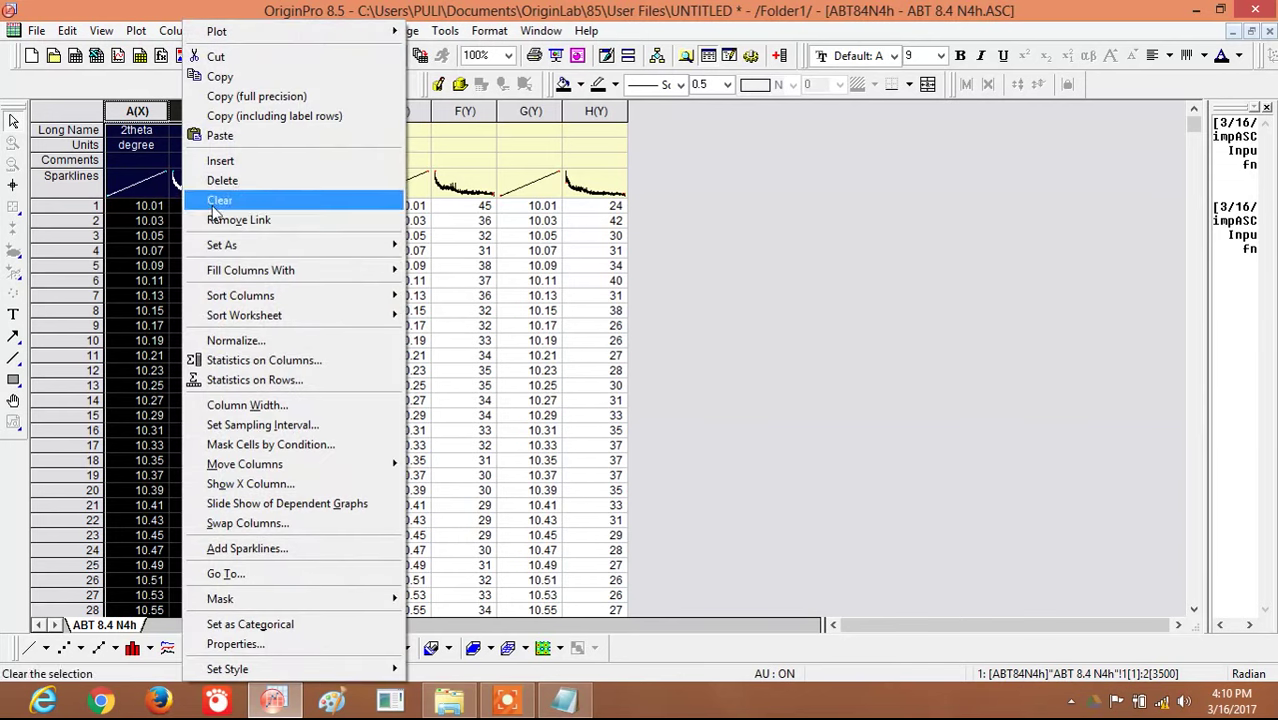
click(238, 189)
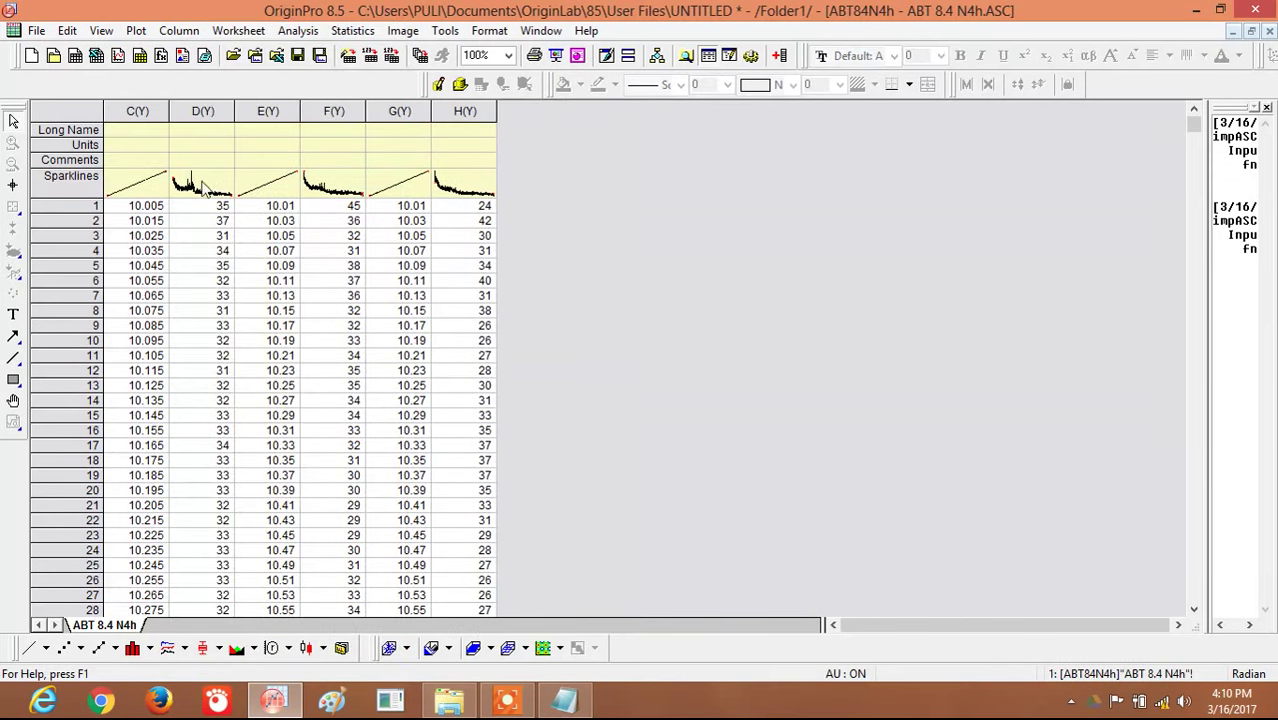
Step: Enter the long names "2theat" for column C and "intensity" for column D
click(138, 135)
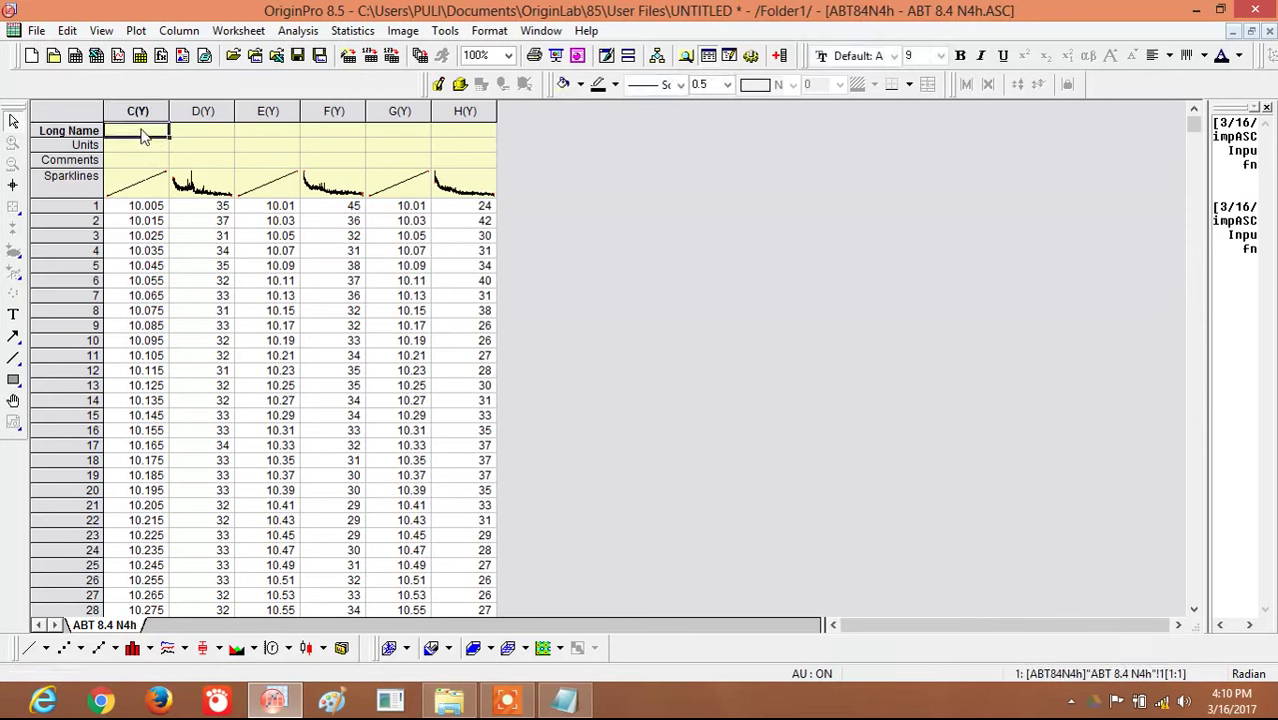
text(2theat)
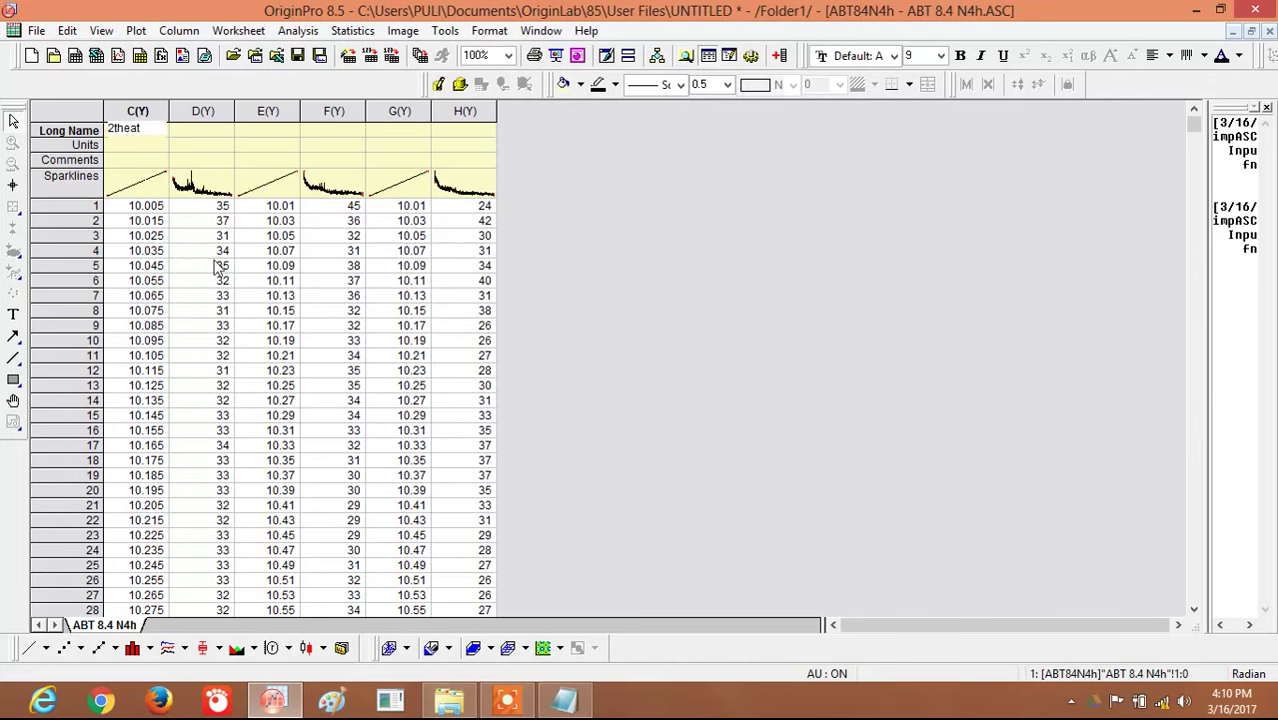
click(210, 134)
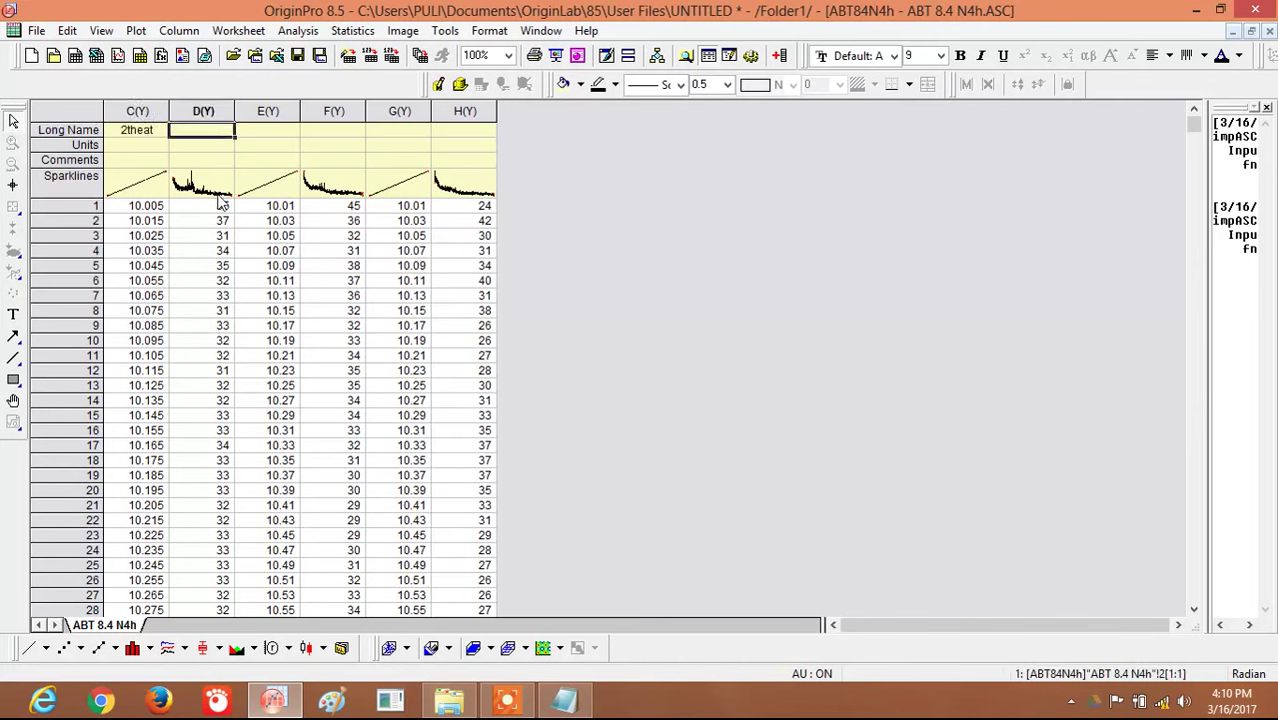
text(intens)
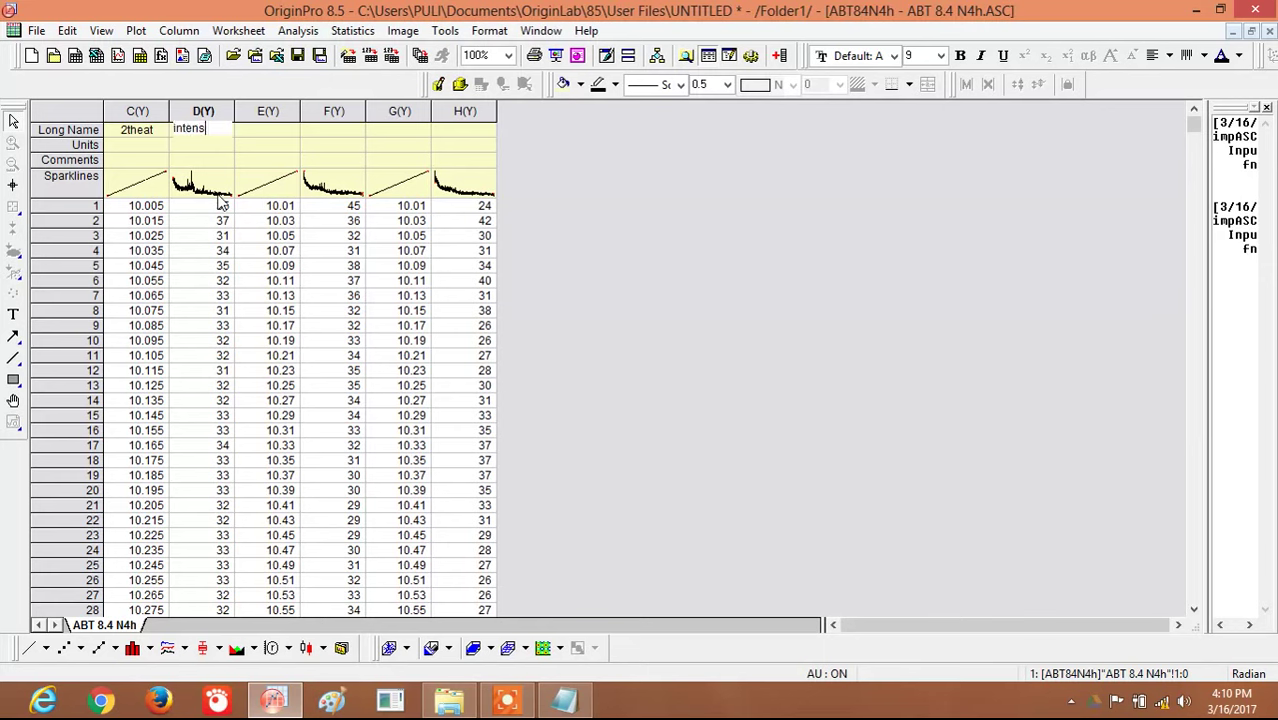
text(ity)
drag(145, 138, 186, 140)
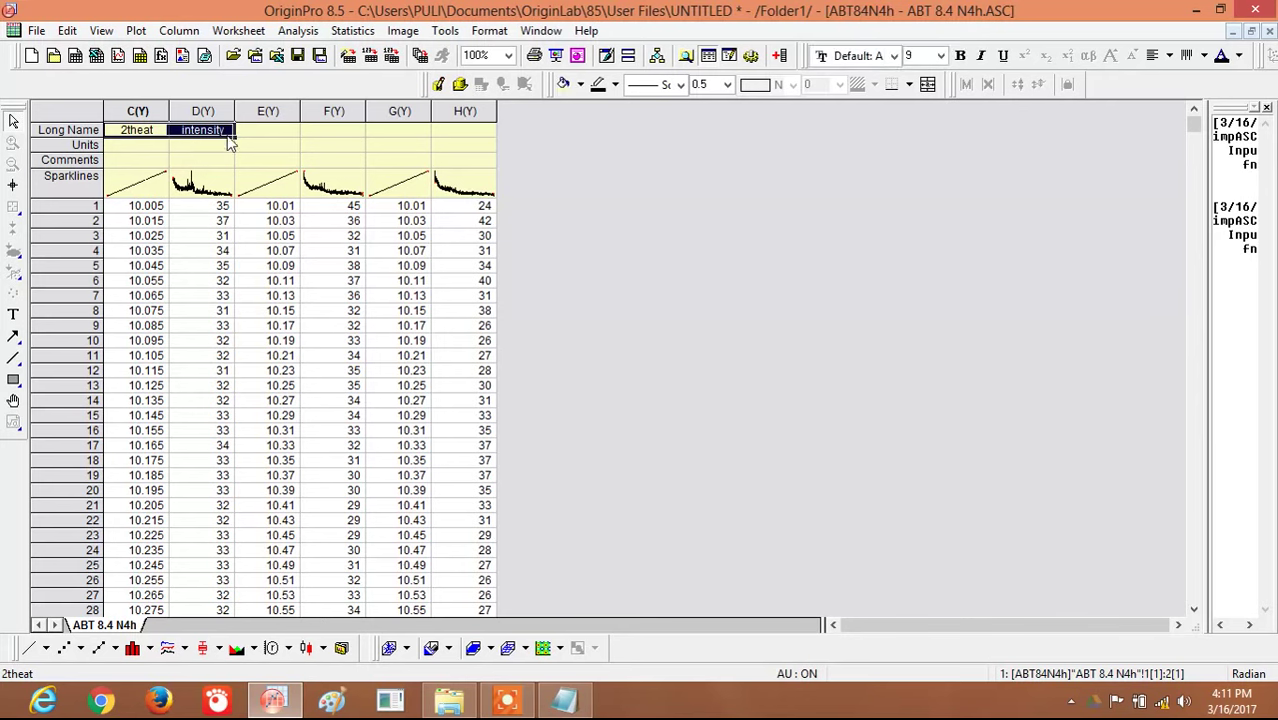
Step: Enter the units "degree" for column C and "counts" for column D
click(163, 145)
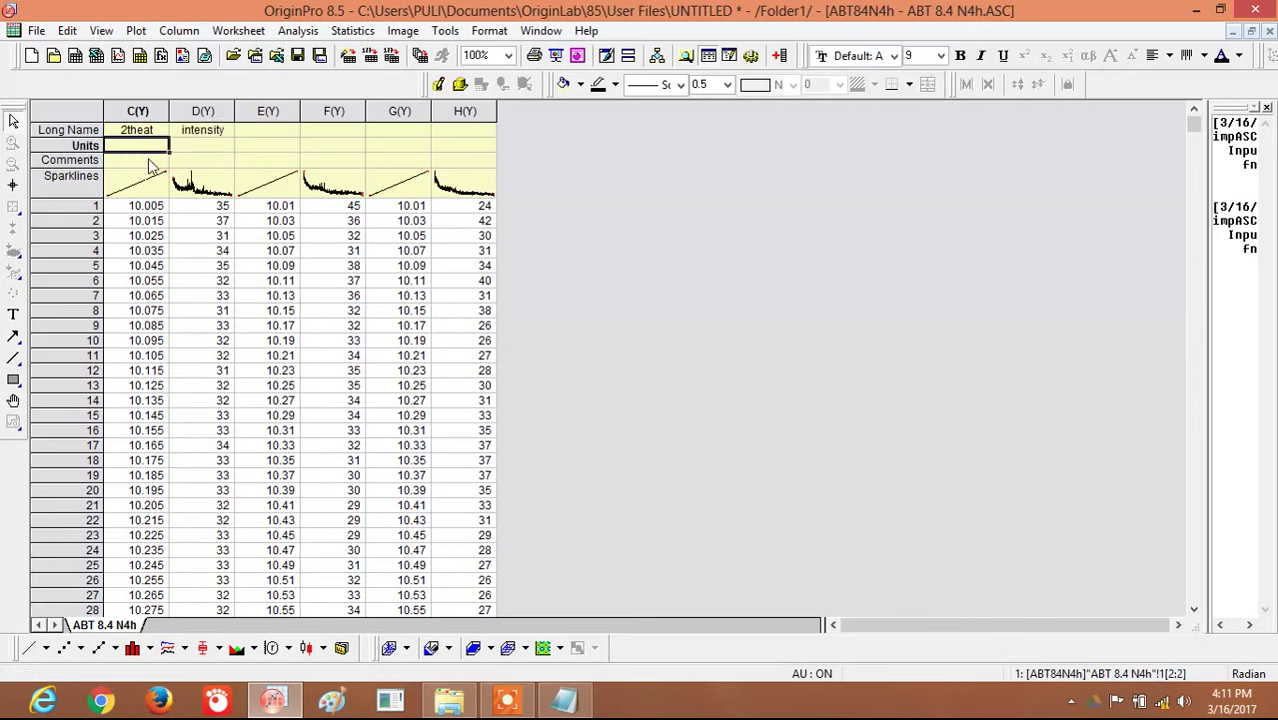
text(egree)
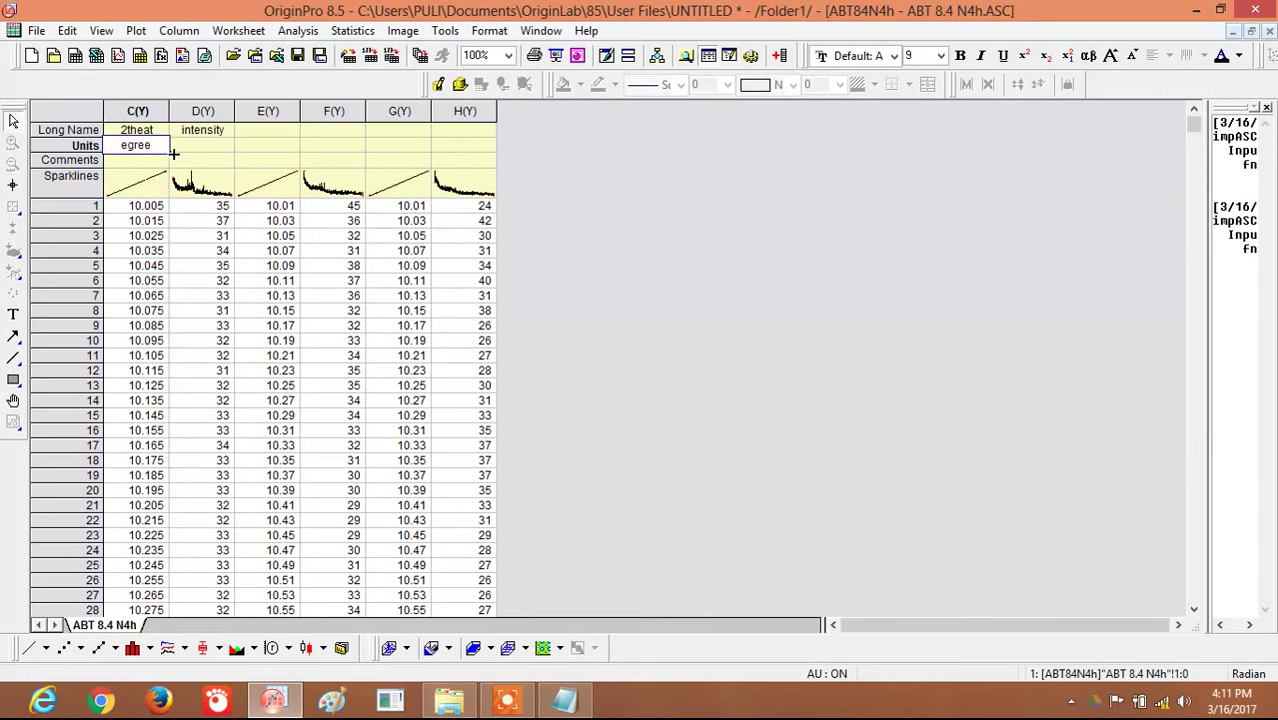
key(Home)
text(d)
click(219, 146)
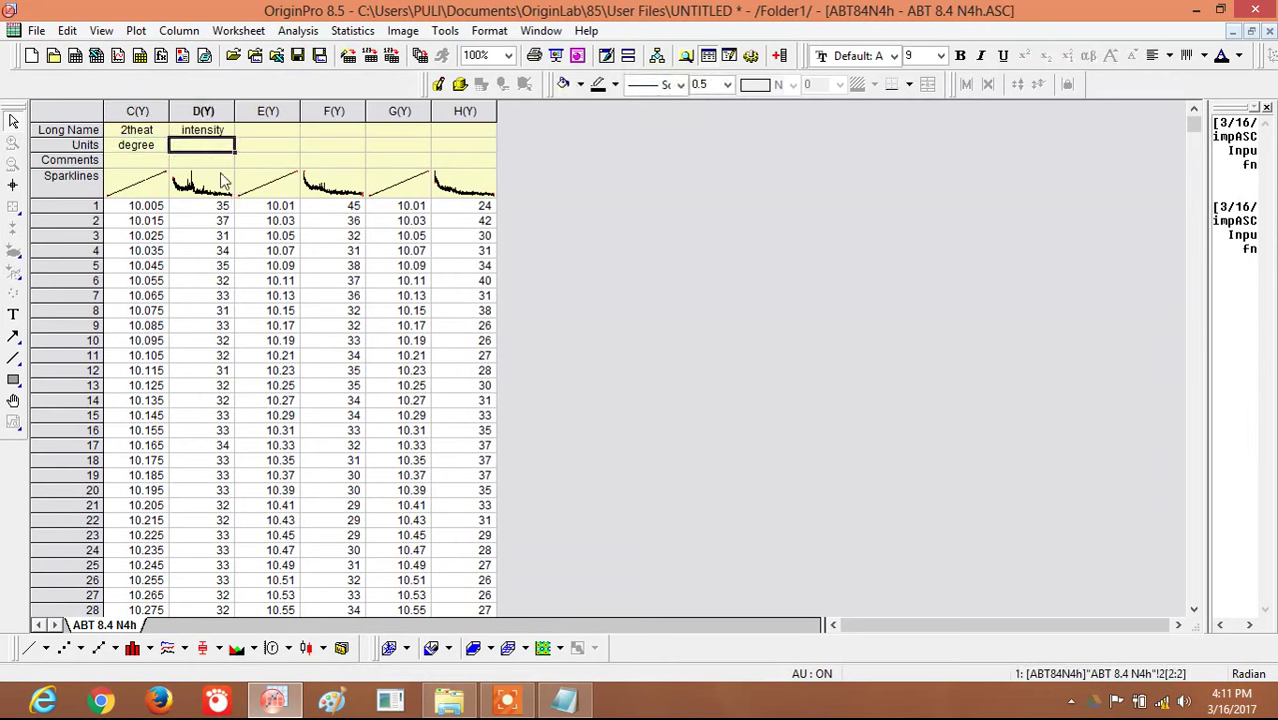
text(co)
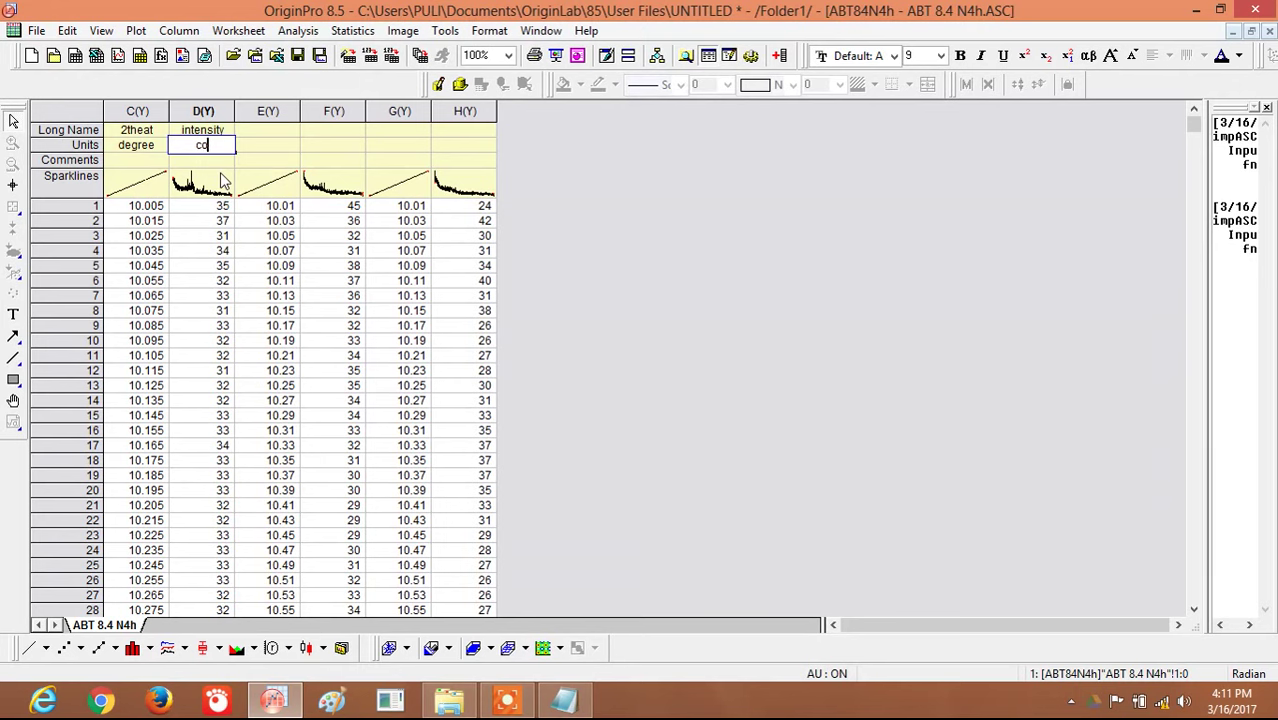
text(unts)
Step: Copy the long names and units of columns C and D to columns E and F and to columns G and H
click(141, 131)
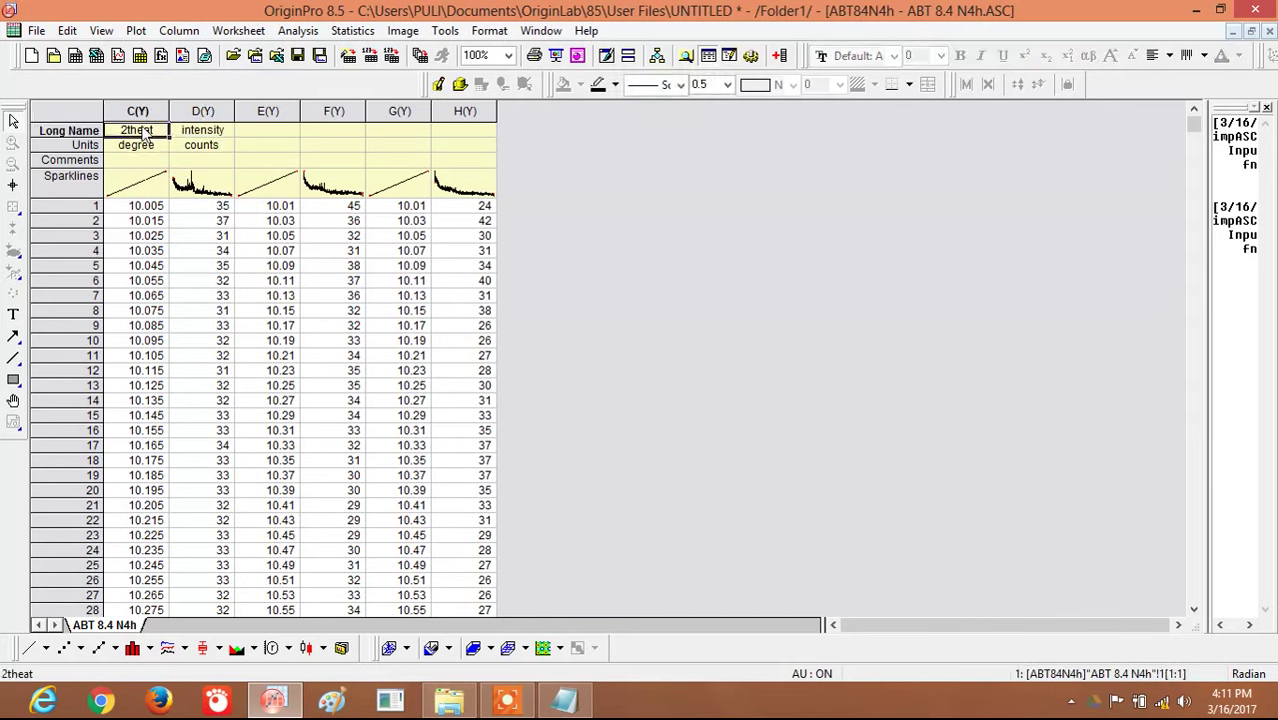
drag(141, 131, 200, 150)
key(ctrl+c)
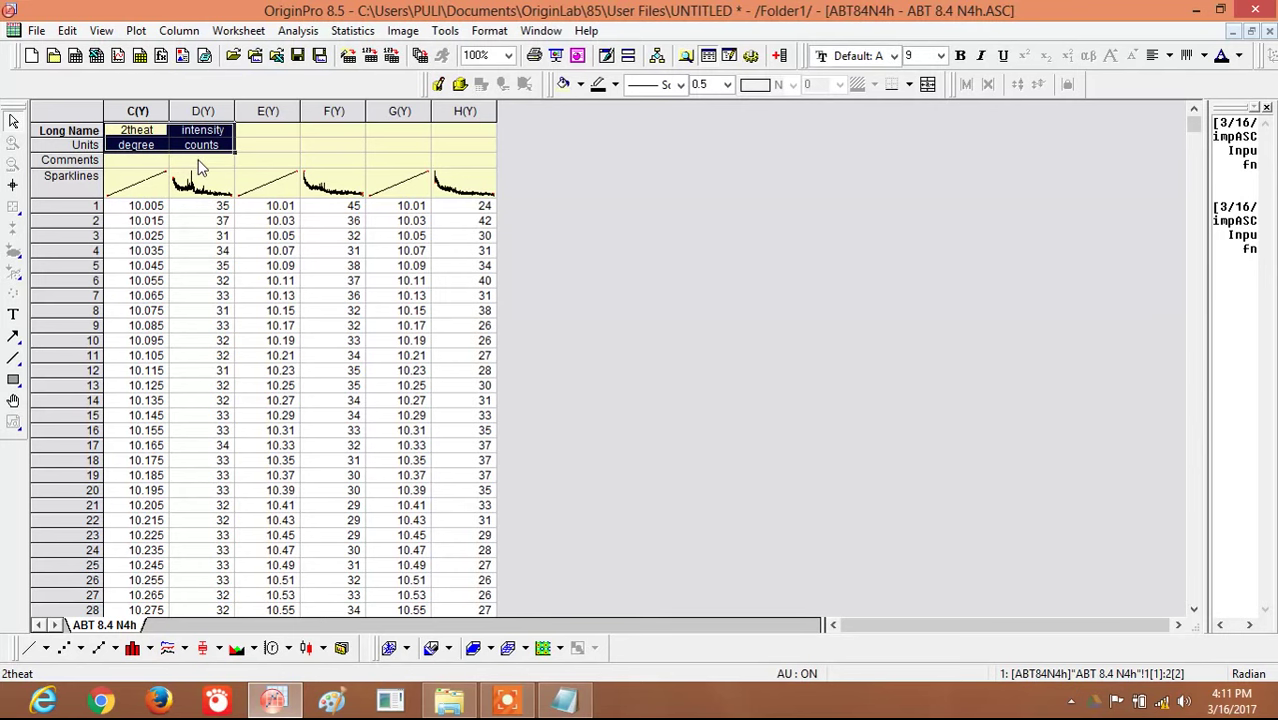
click(256, 133)
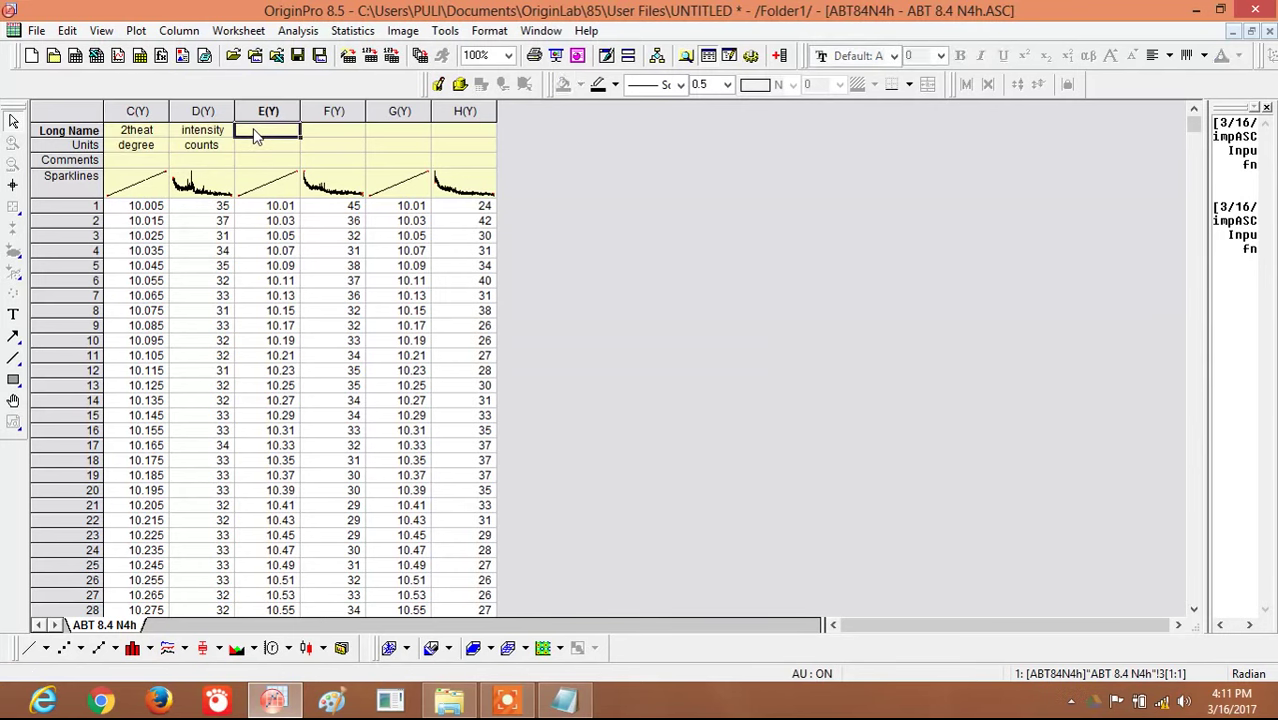
key(ctrl+v)
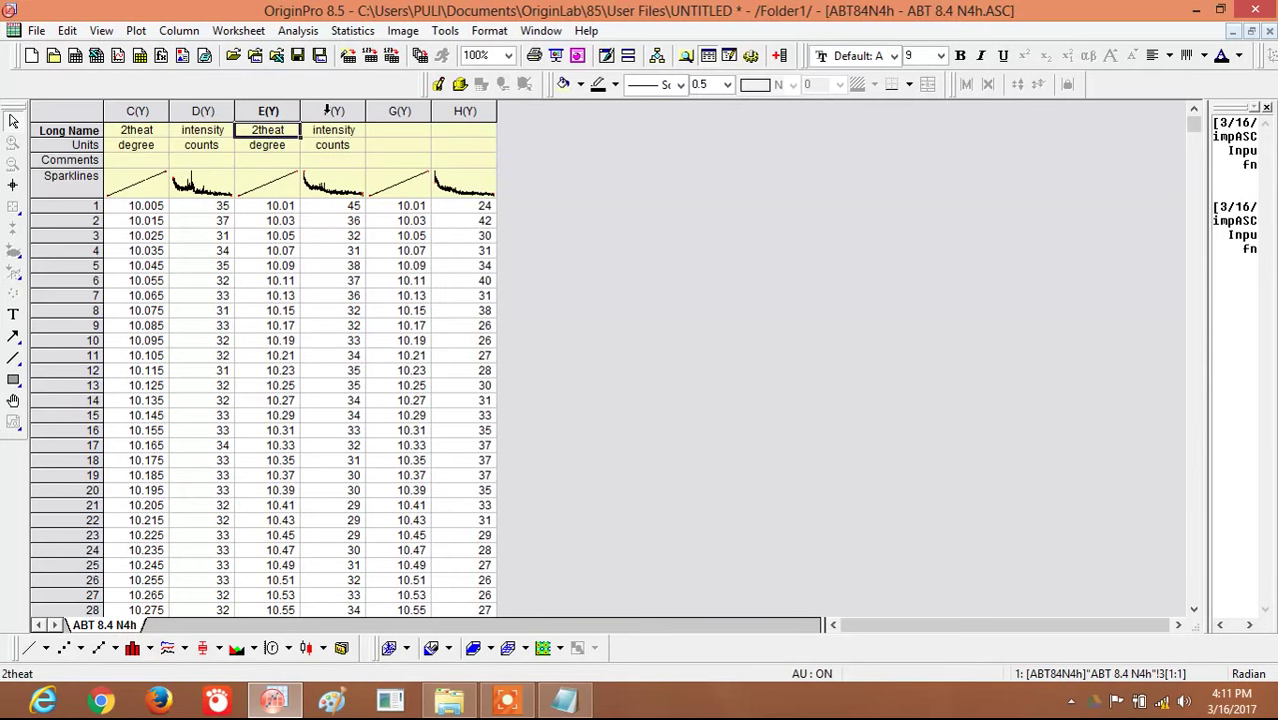
click(381, 136)
key(ctrl+v)
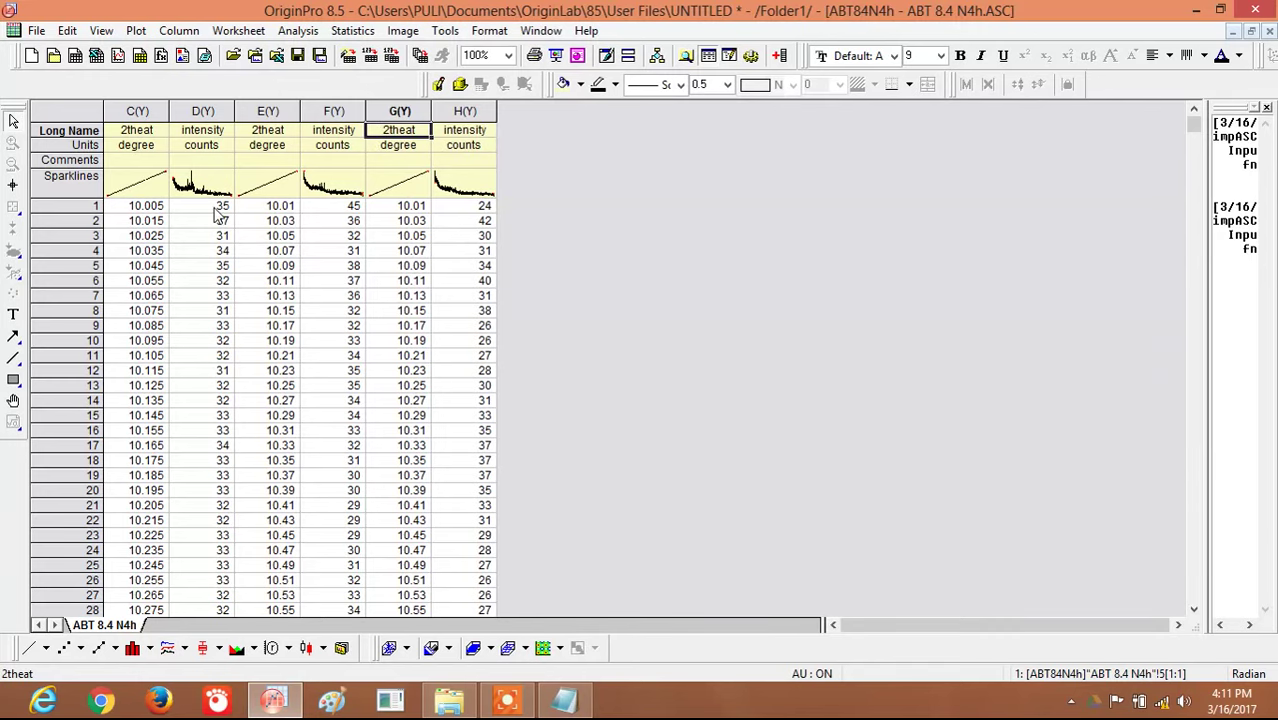
Step: Fill the Comments row with "x" for columns C and D and "y" for columns E through H
click(186, 161)
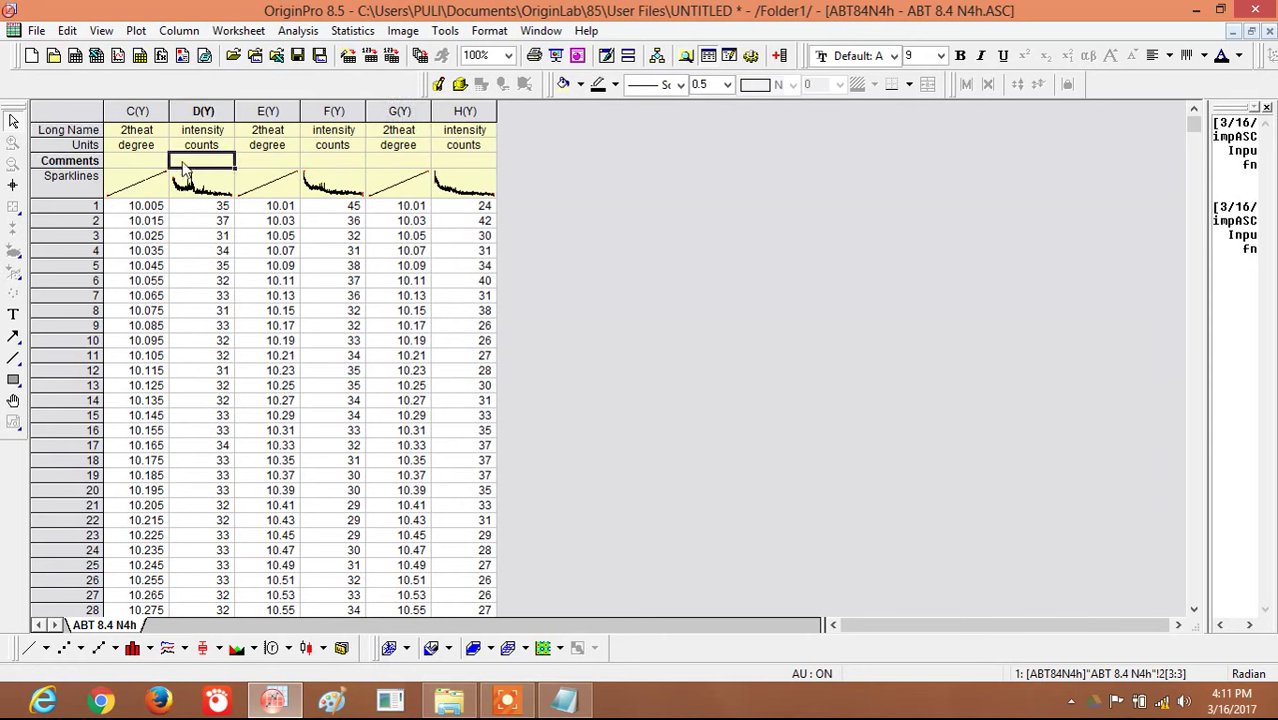
click(163, 162)
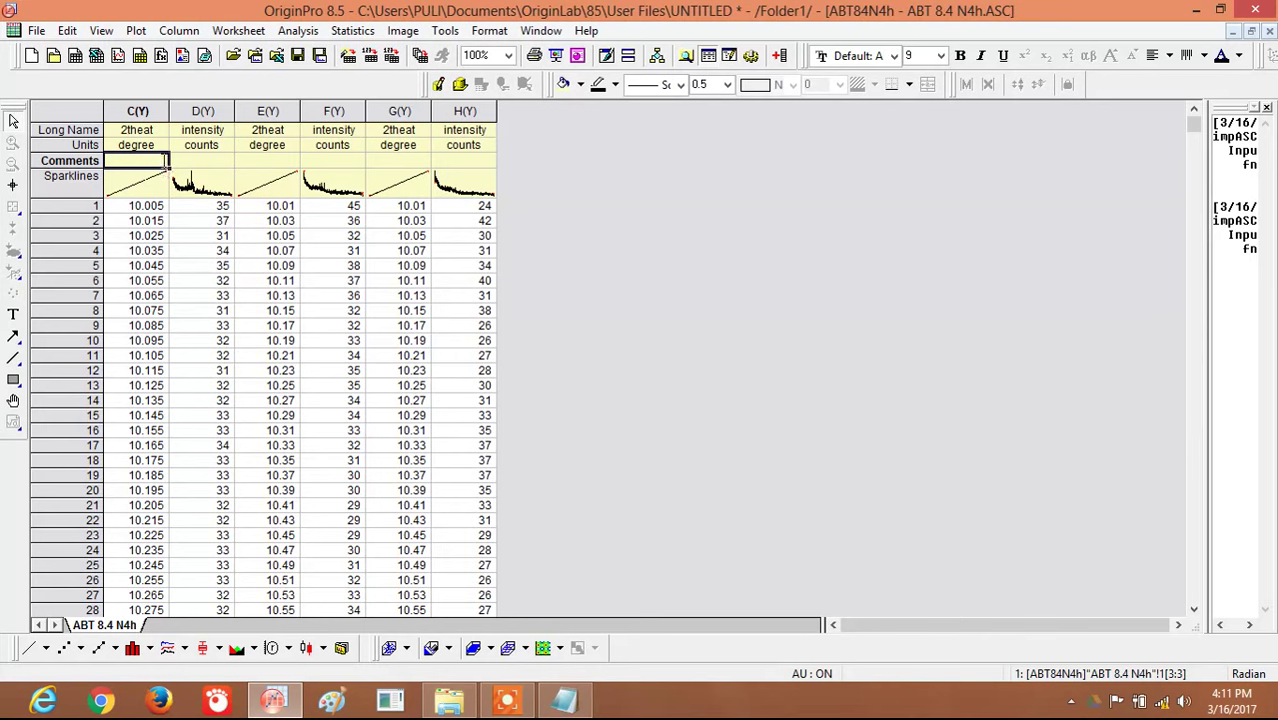
text(x)
key(Tab)
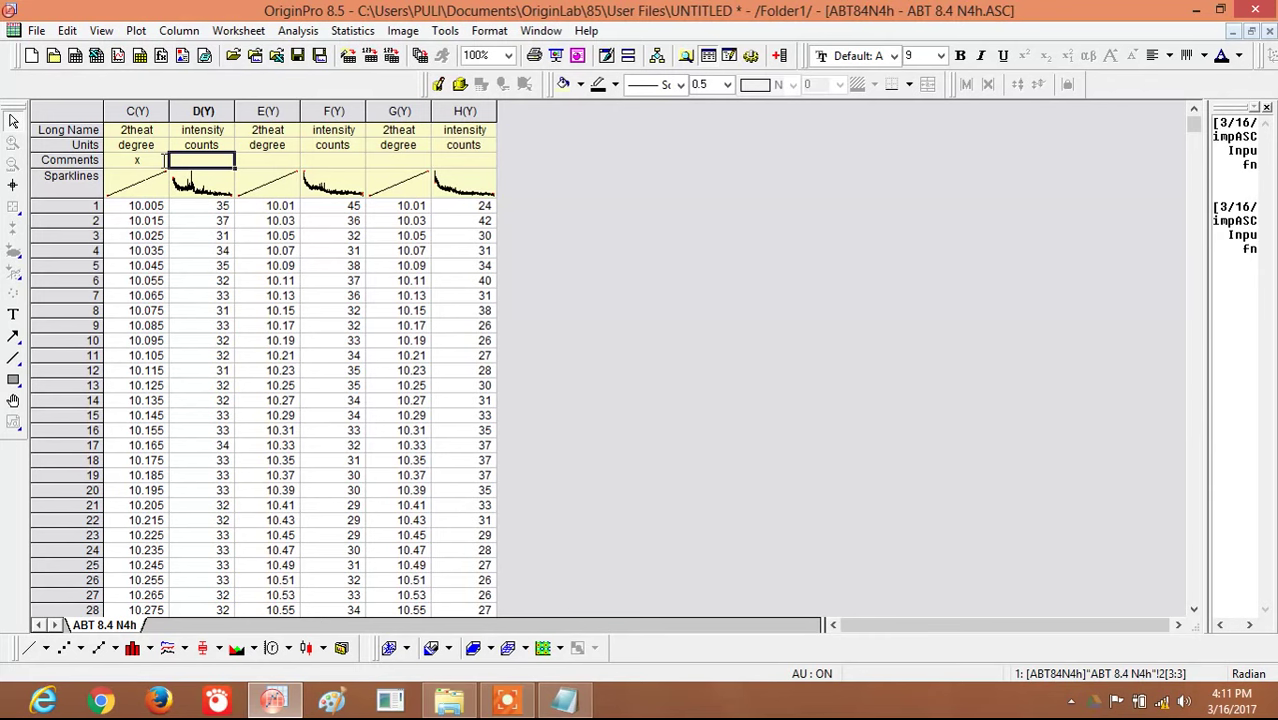
text(x)
key(Tab)
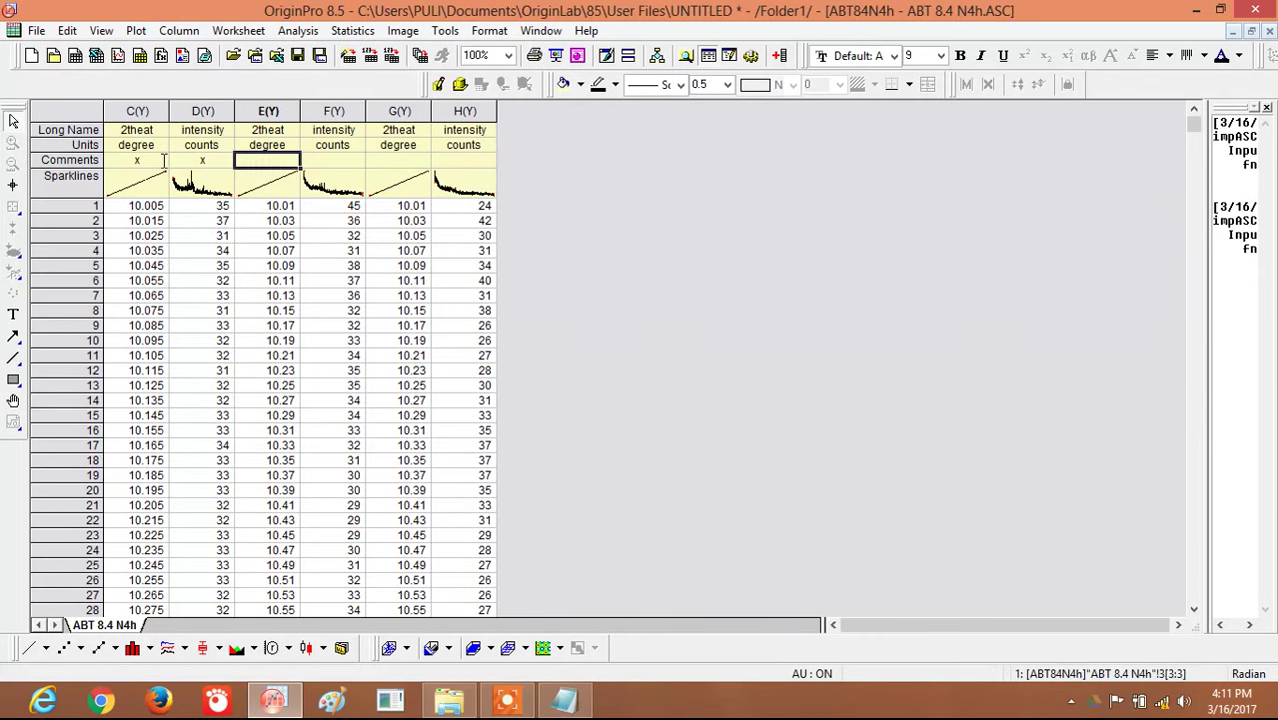
text(y)
key(Tab)
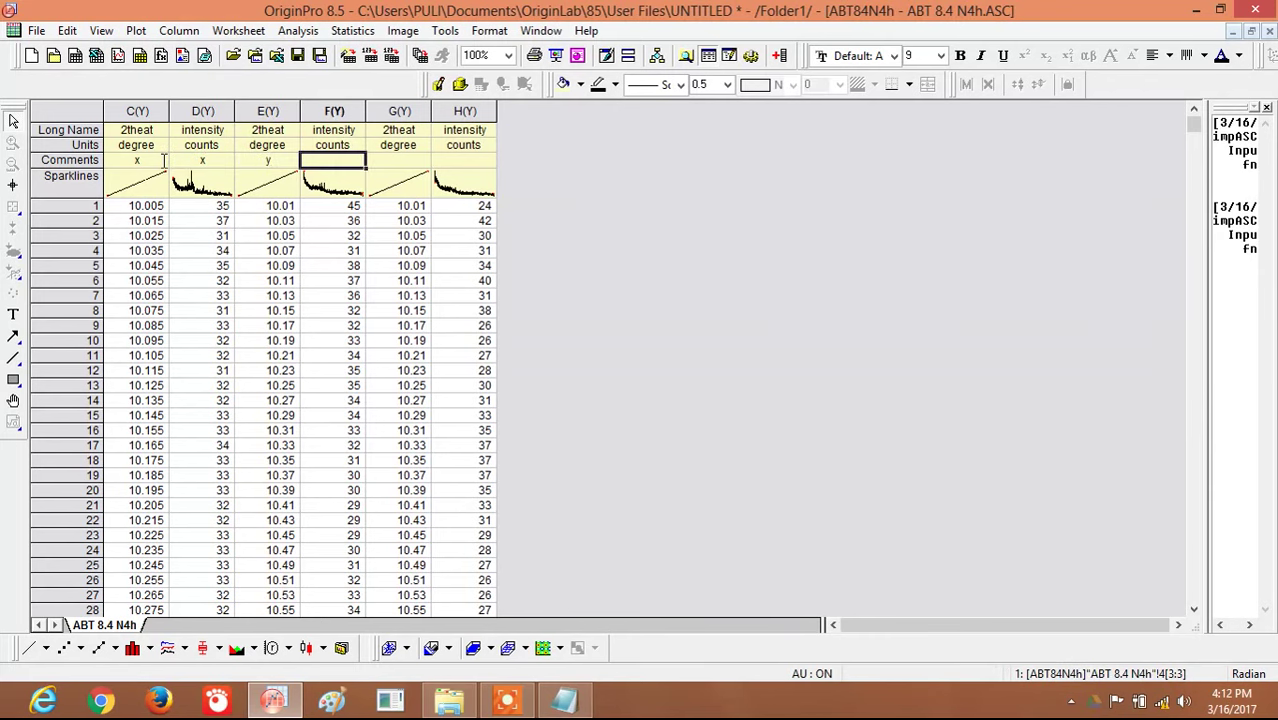
text(y)
key(Tab)
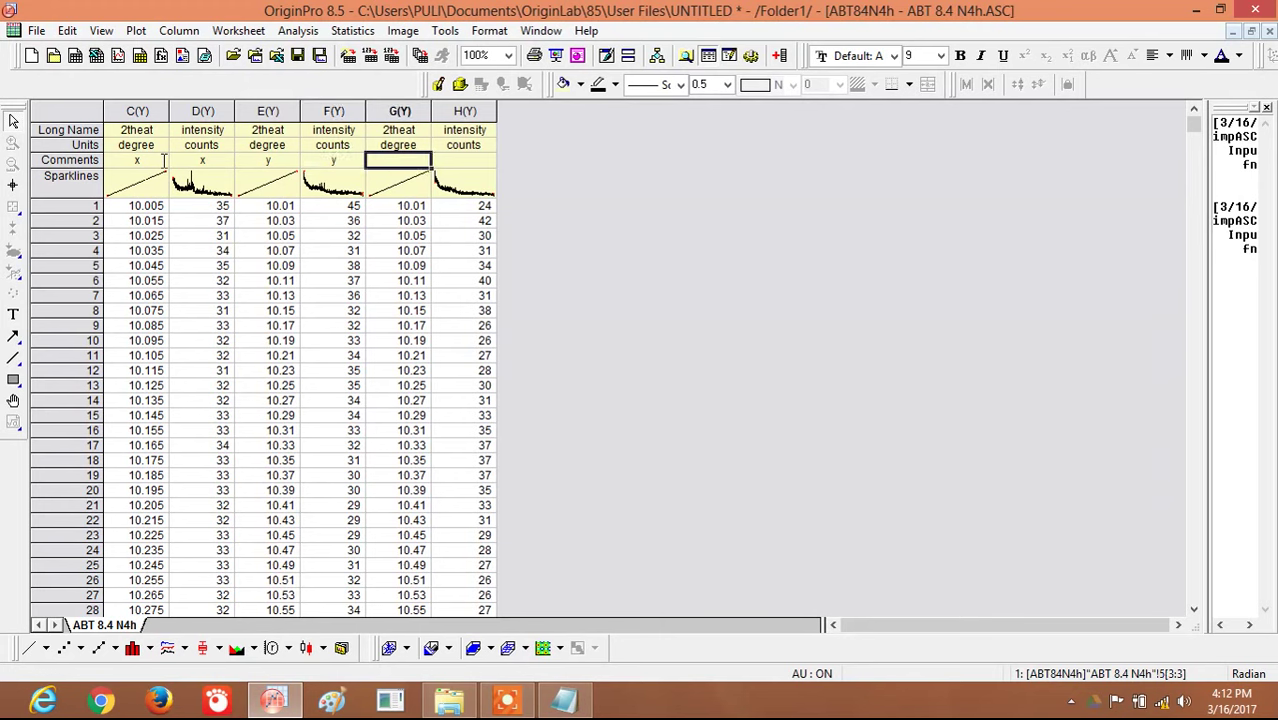
text(y)
key(Tab)
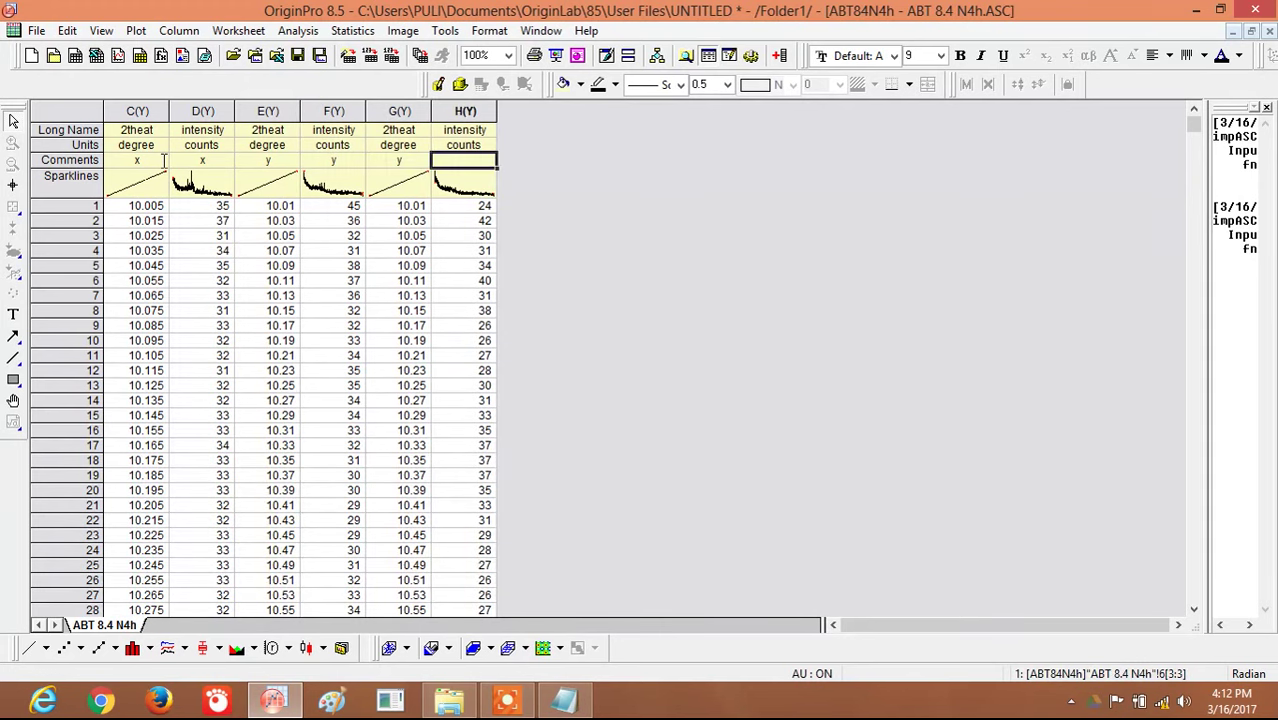
text(y)
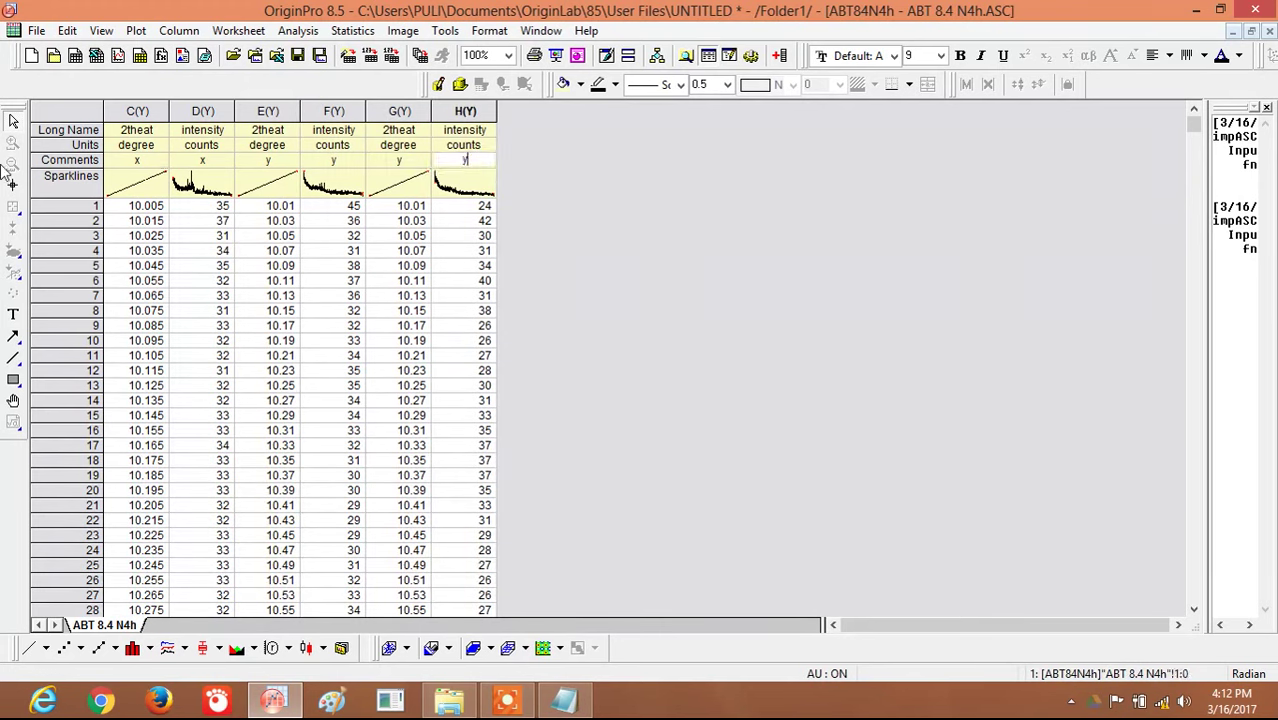
Step: Set column C's plot designation to X and its column width to 9, and apply the changes
double_click(140, 112)
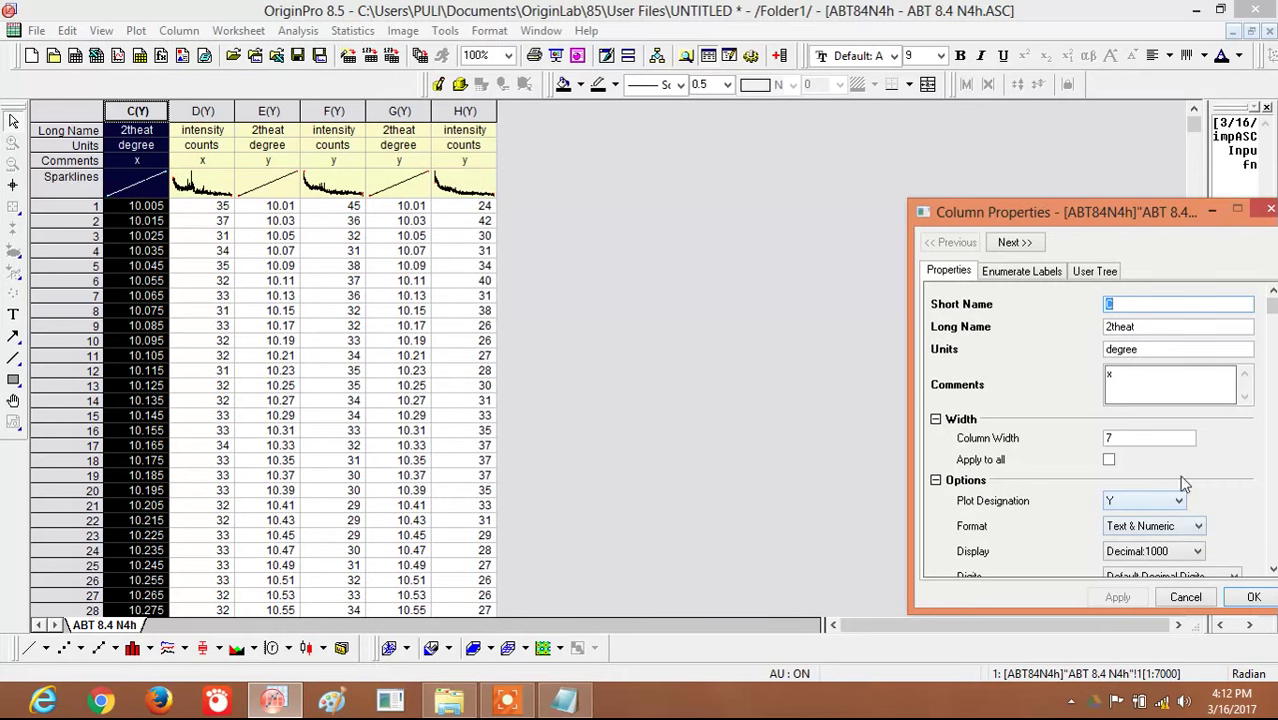
drag(1146, 206, 848, 183)
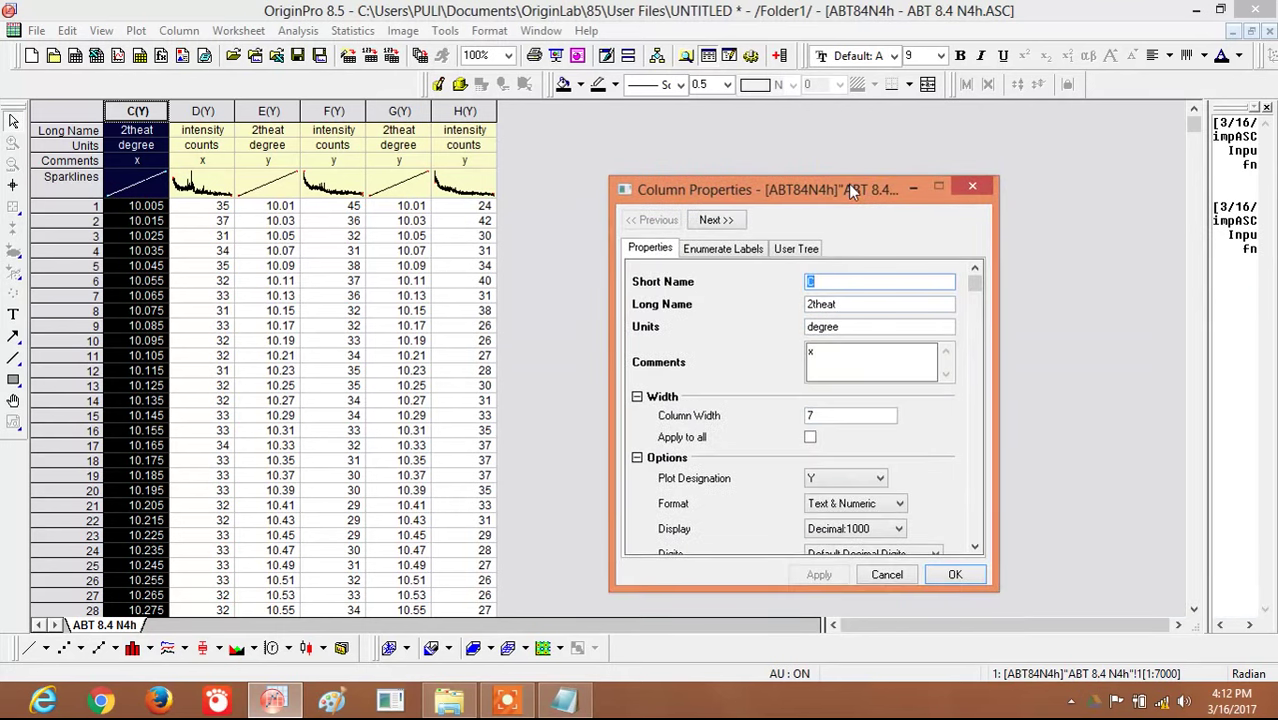
click(873, 482)
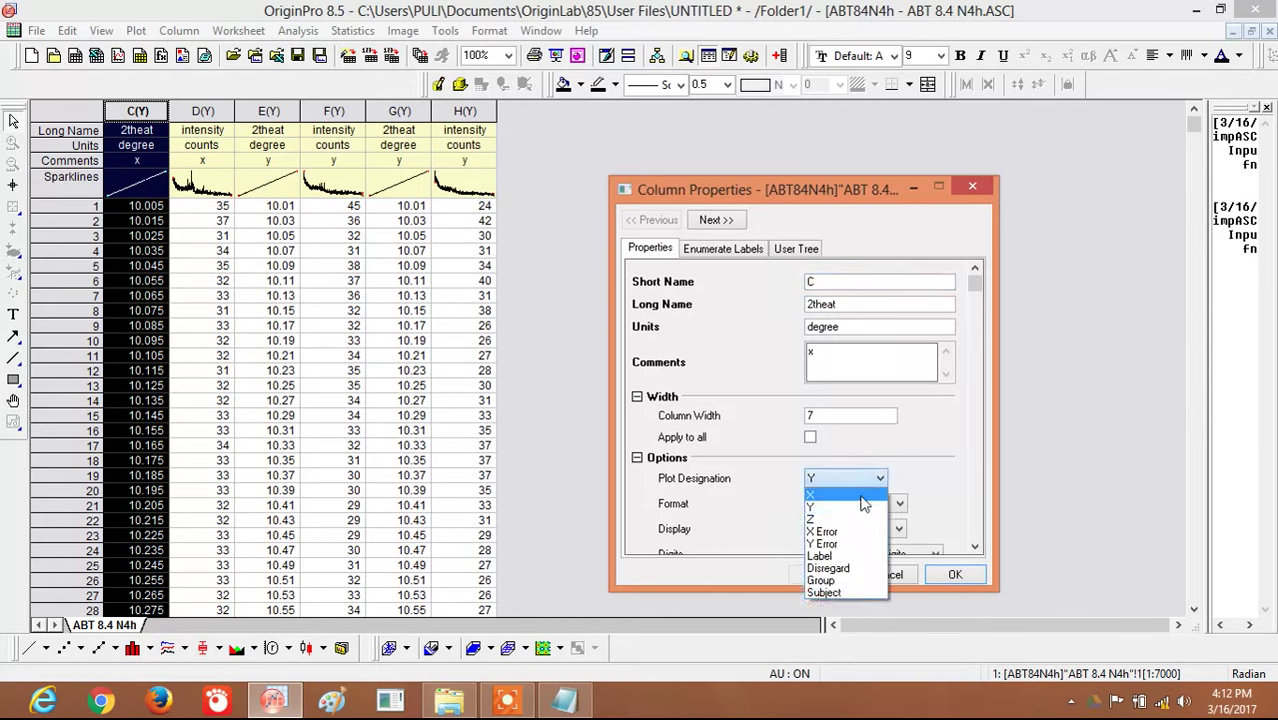
click(864, 496)
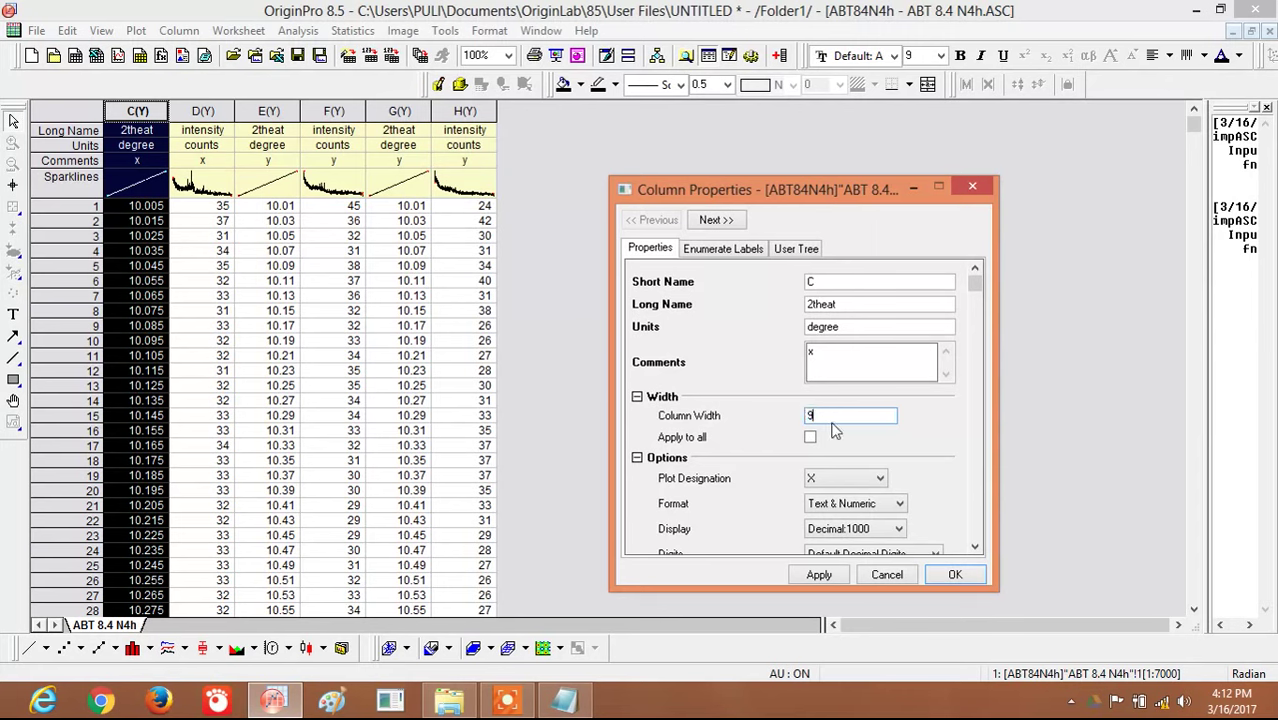
click(834, 577)
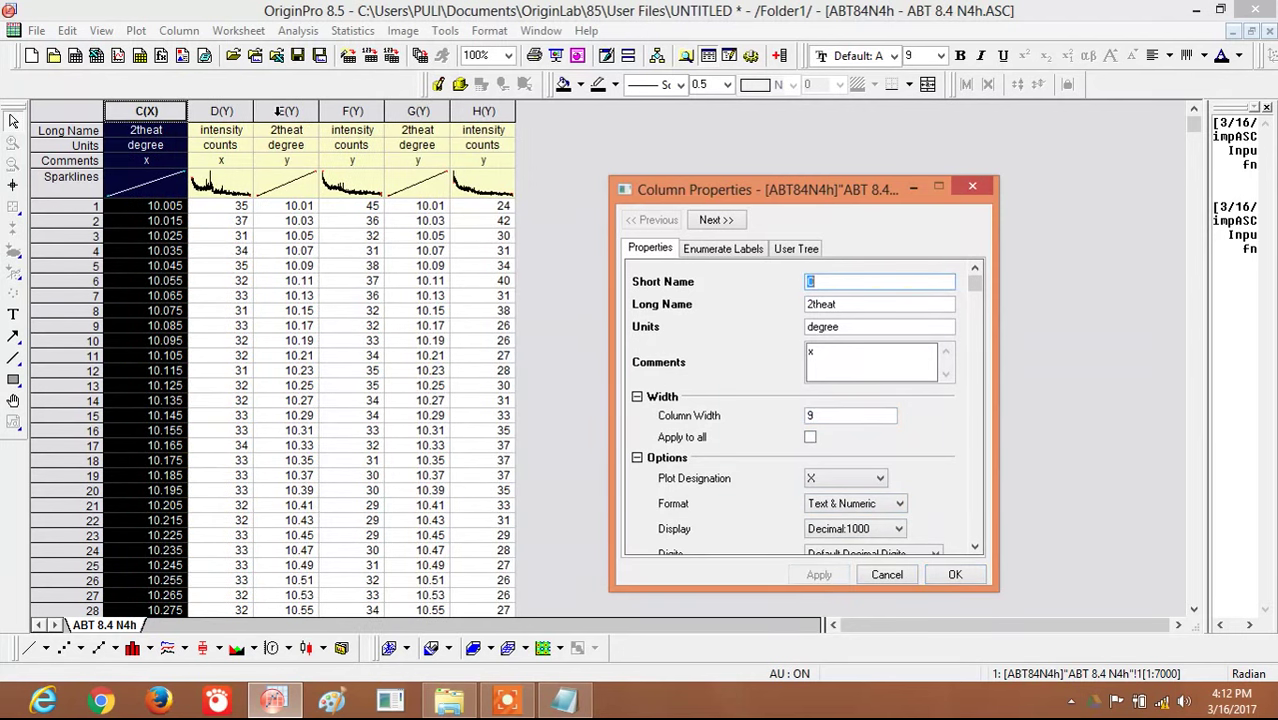
Step: Set the plot designation of columns E through H to X and apply it
drag(278, 111, 531, 357)
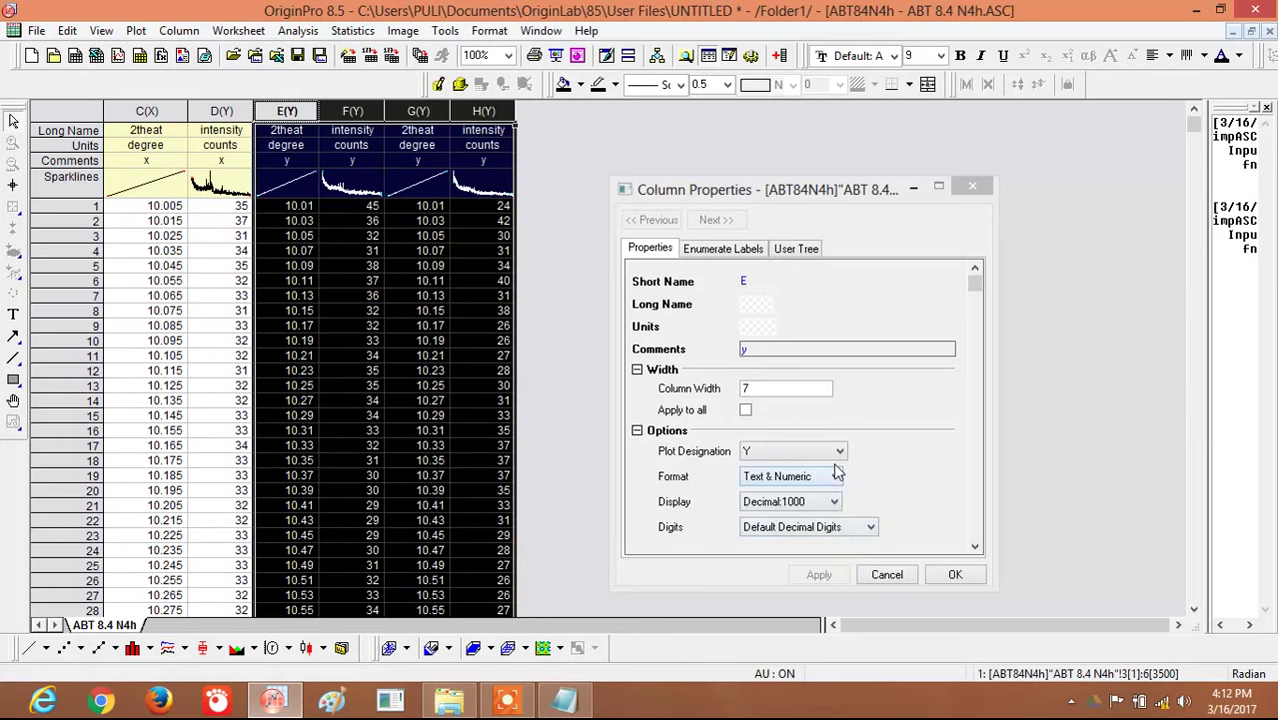
click(838, 451)
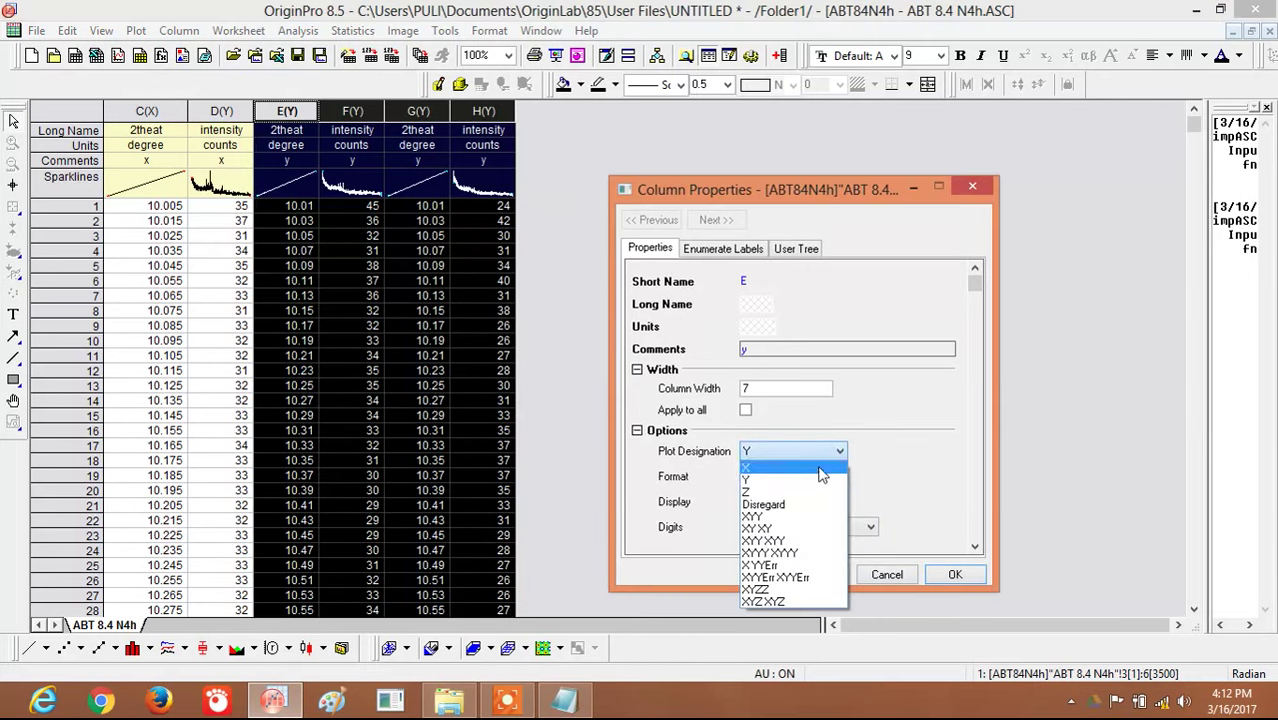
click(818, 467)
click(819, 575)
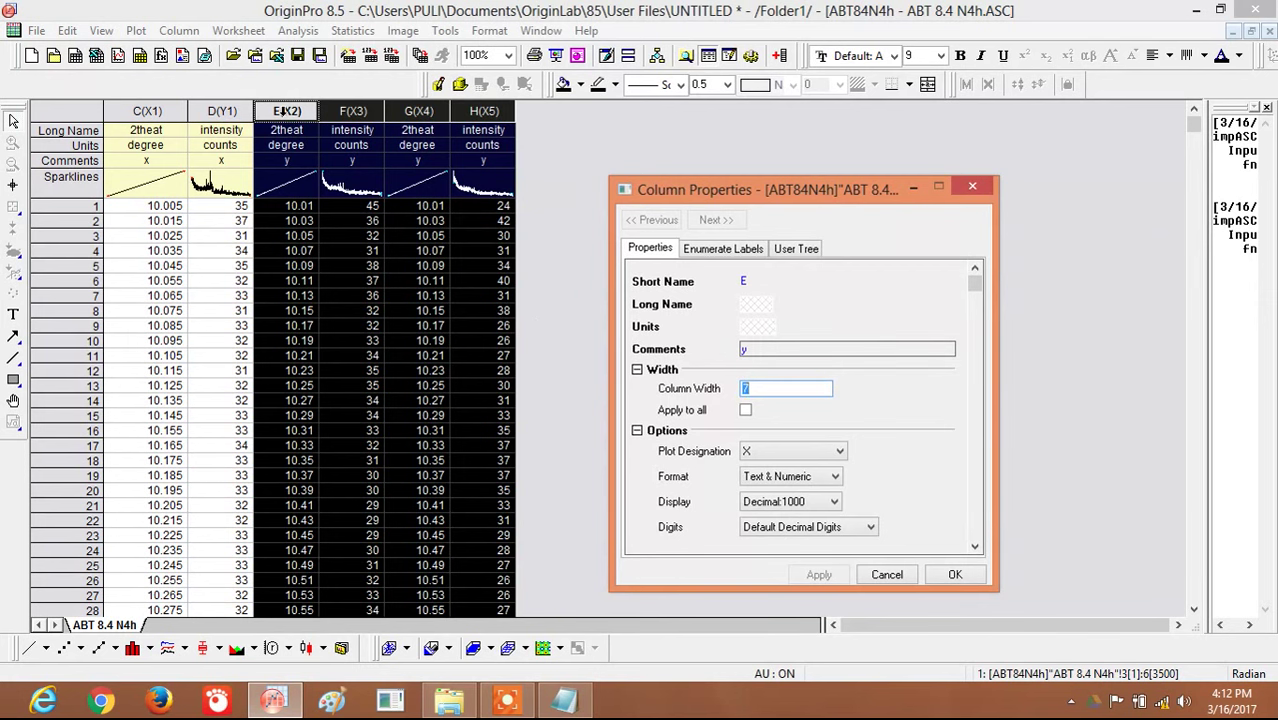
Step: Set the plot designation of columns F through H to Y, leaving column E out of the selection
click(287, 112)
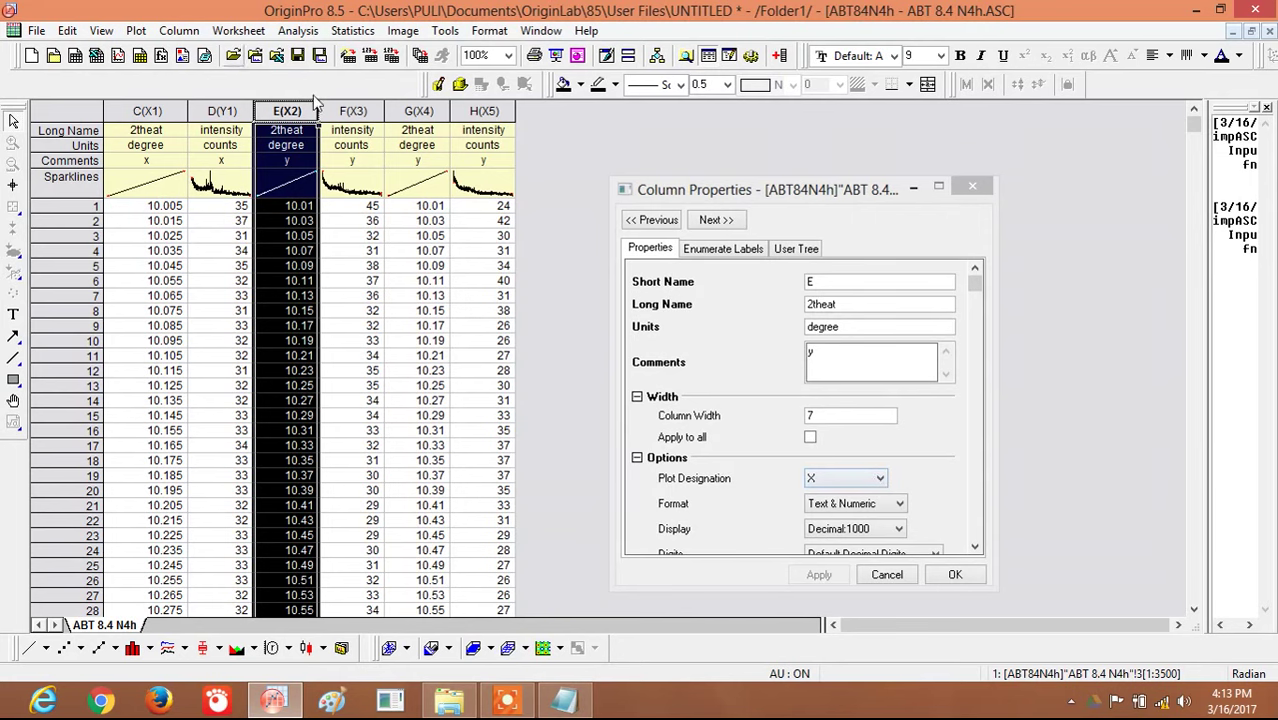
drag(345, 111, 484, 111)
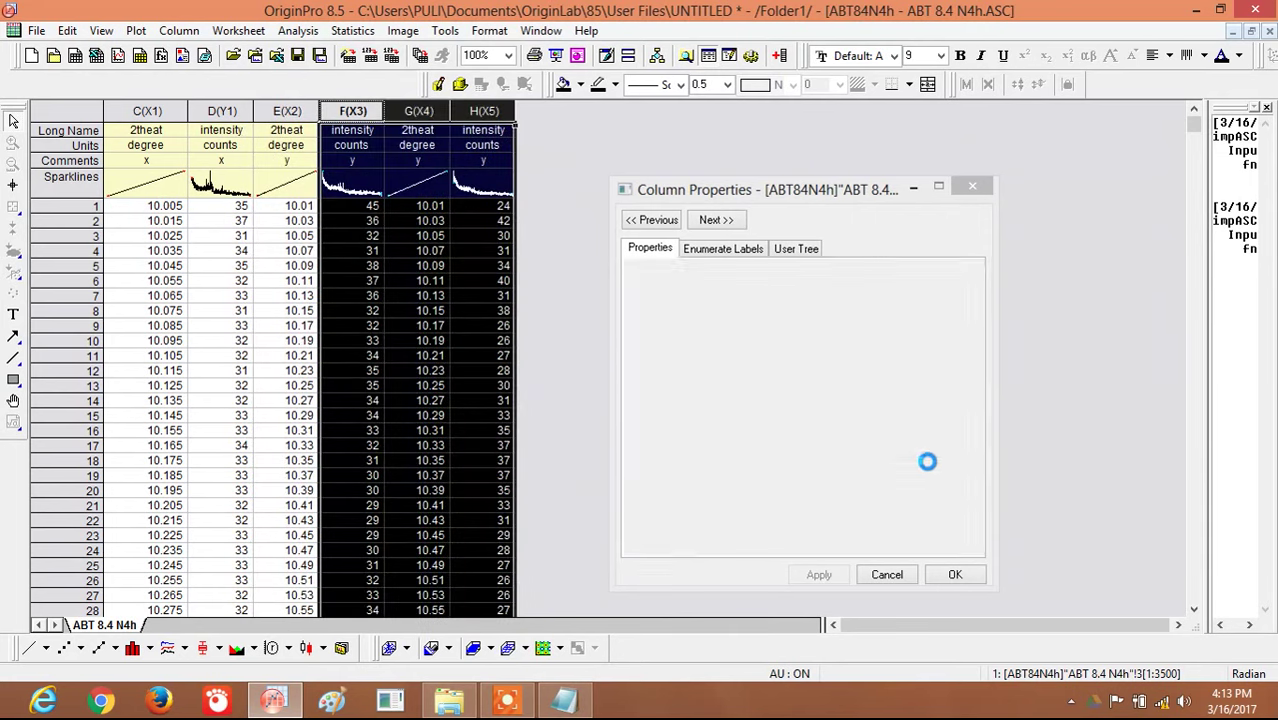
click(840, 453)
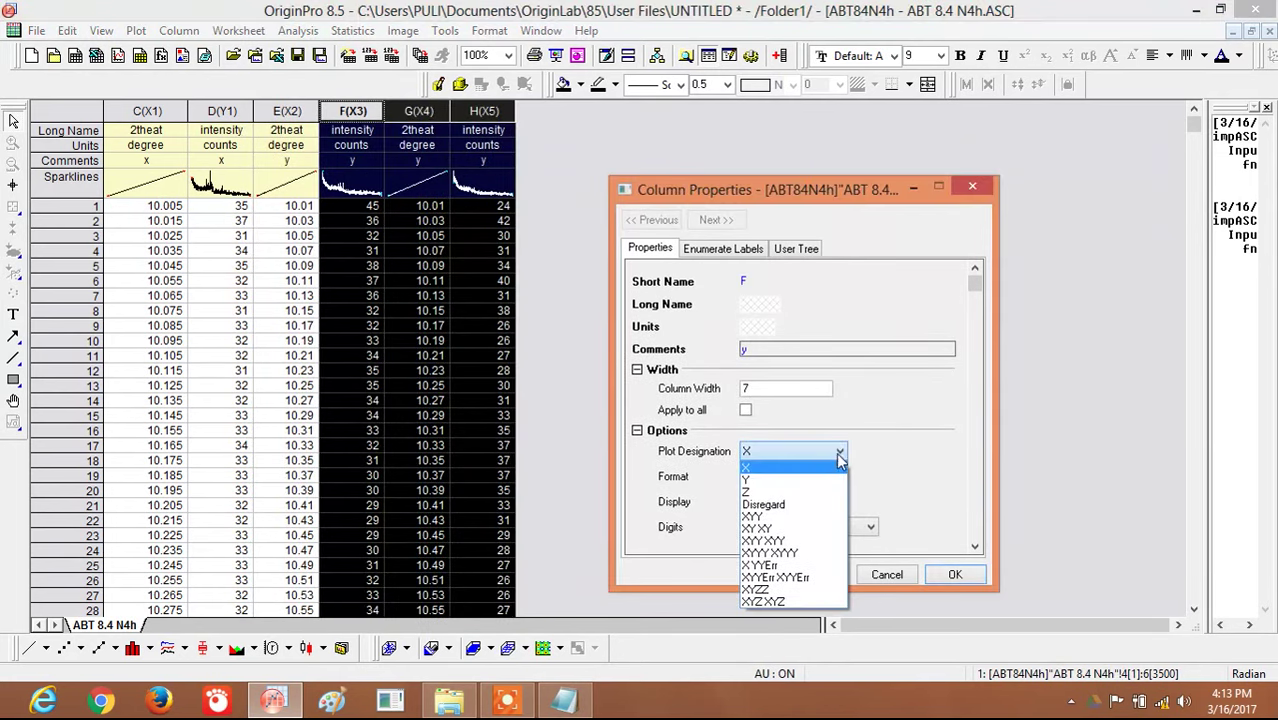
click(830, 481)
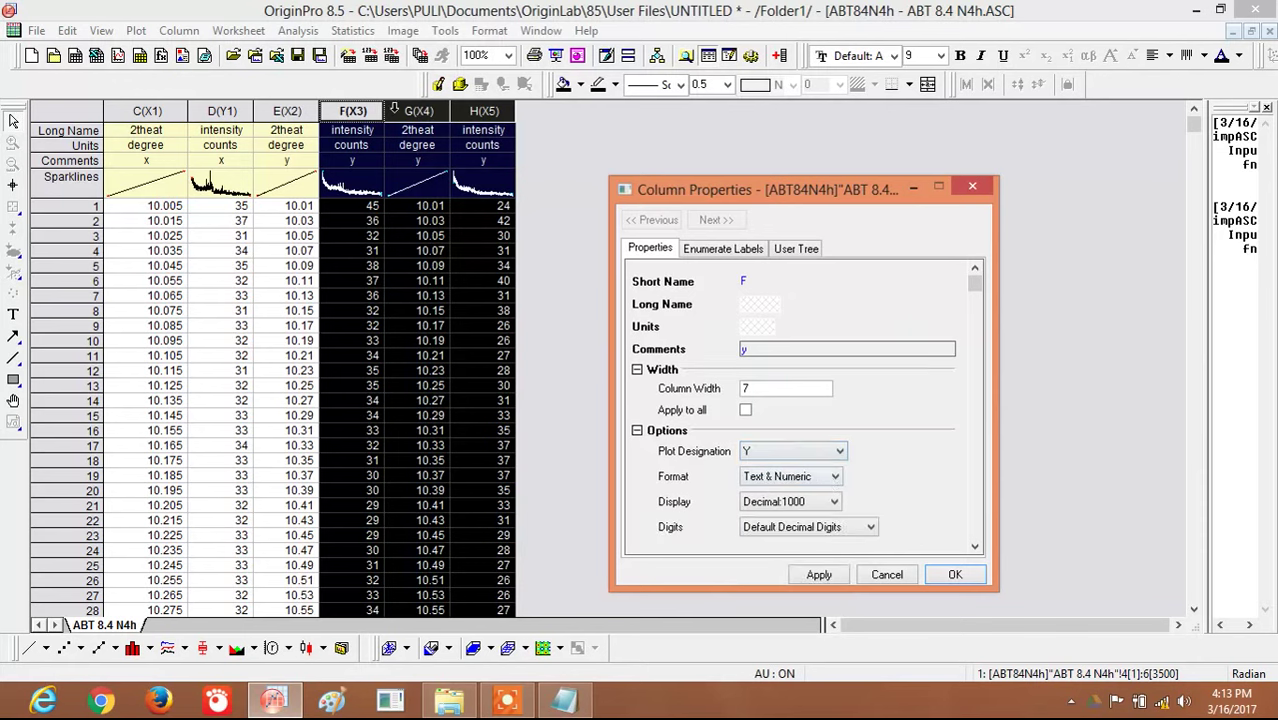
Step: Set column G's plot designation to X, keep column H as Y, and close the column properties
click(418, 111)
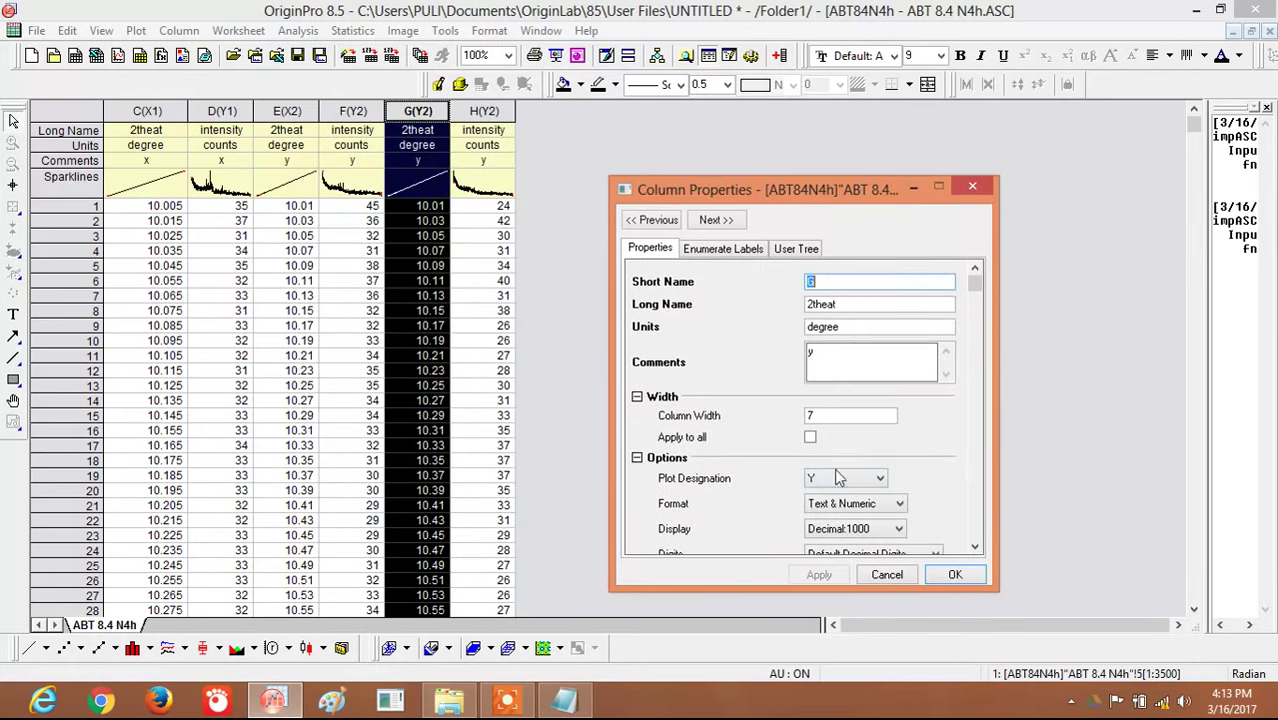
click(858, 482)
click(830, 494)
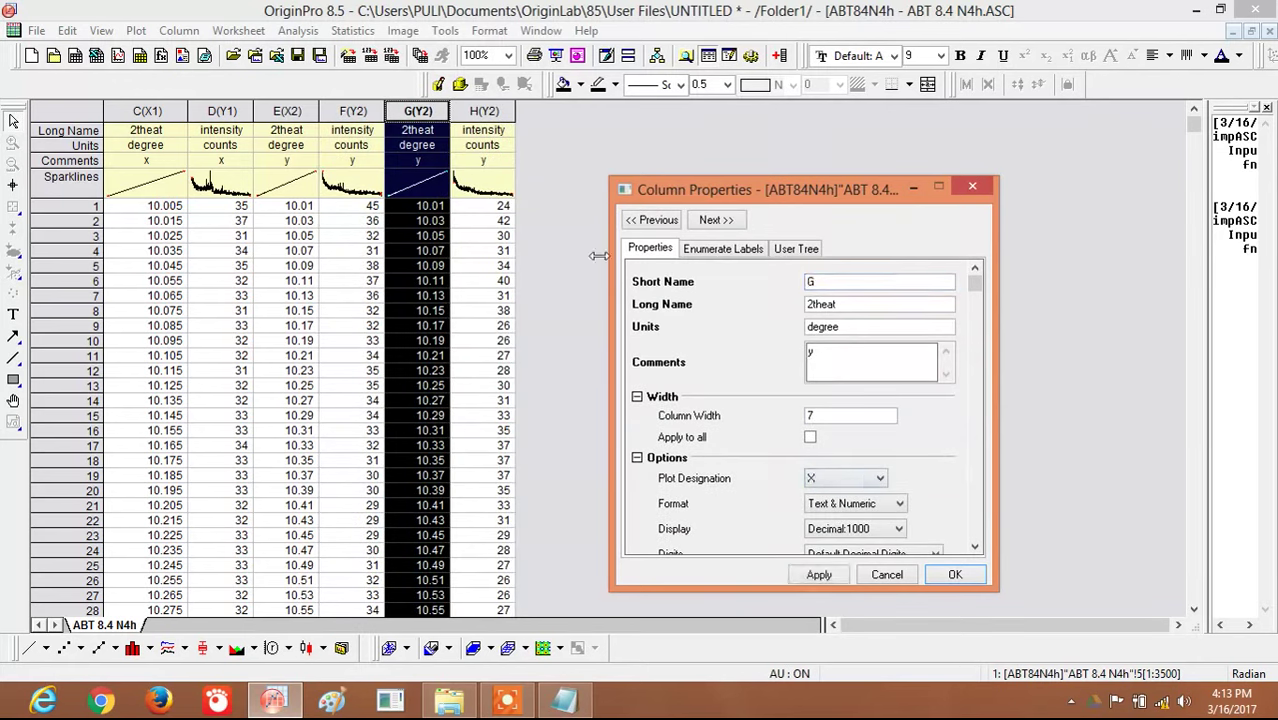
click(496, 111)
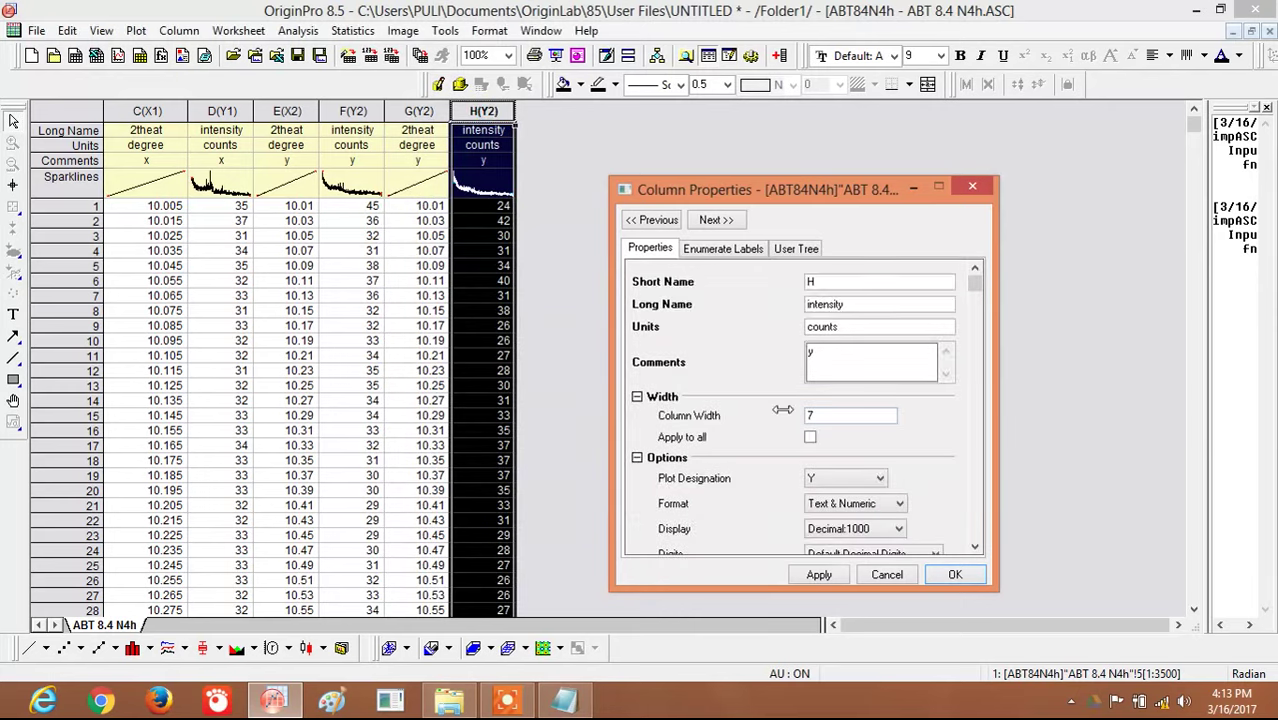
click(554, 160)
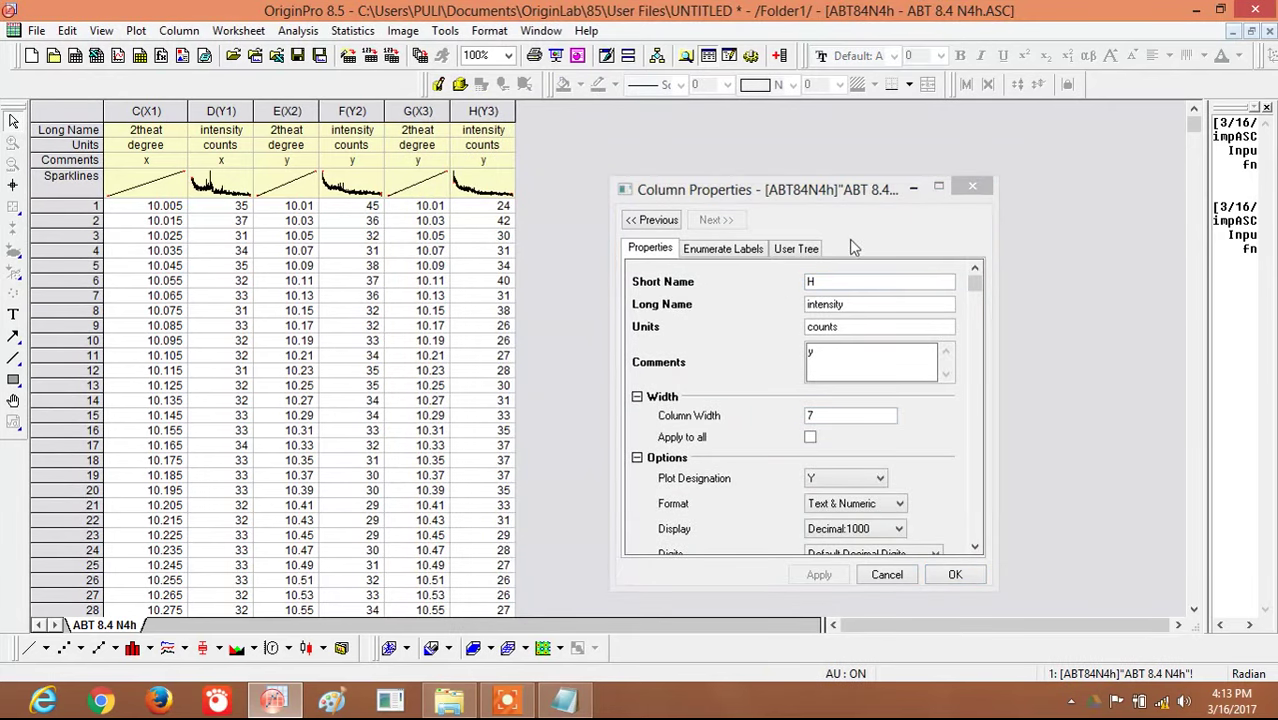
click(955, 575)
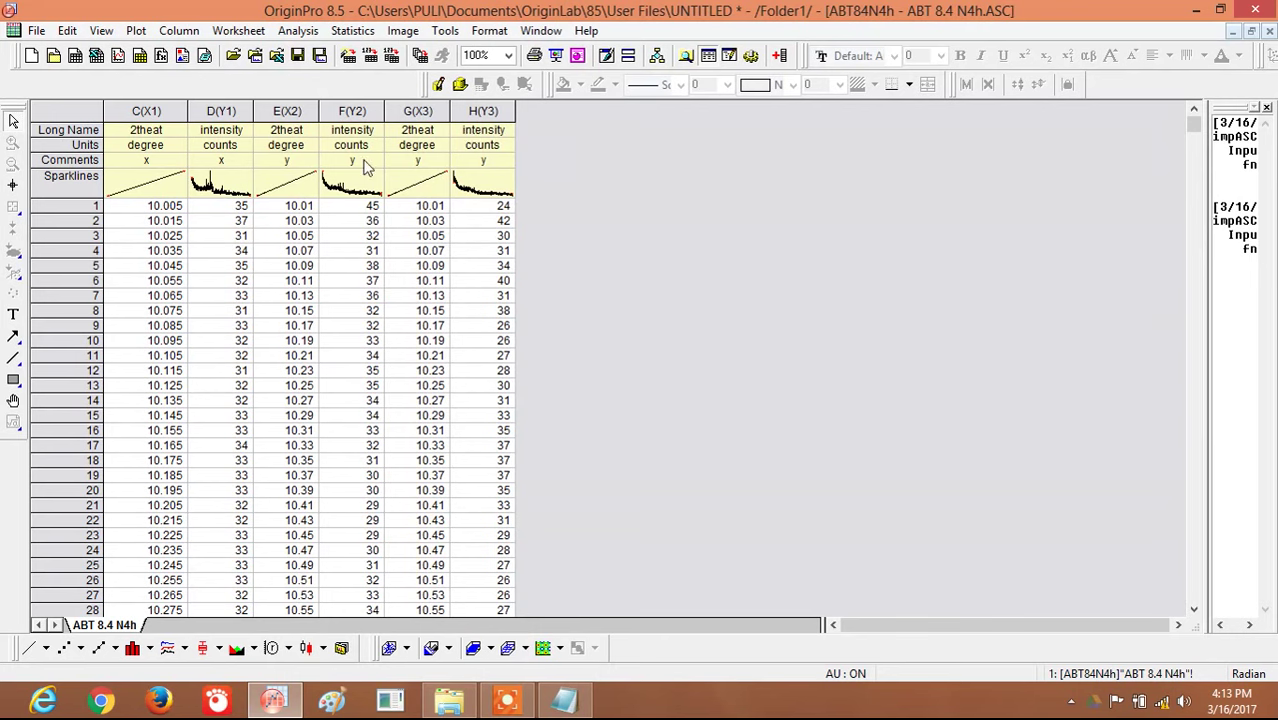
Step: Plot columns C through H together as a line graph in one layer, and delete that graph
drag(137, 114, 473, 172)
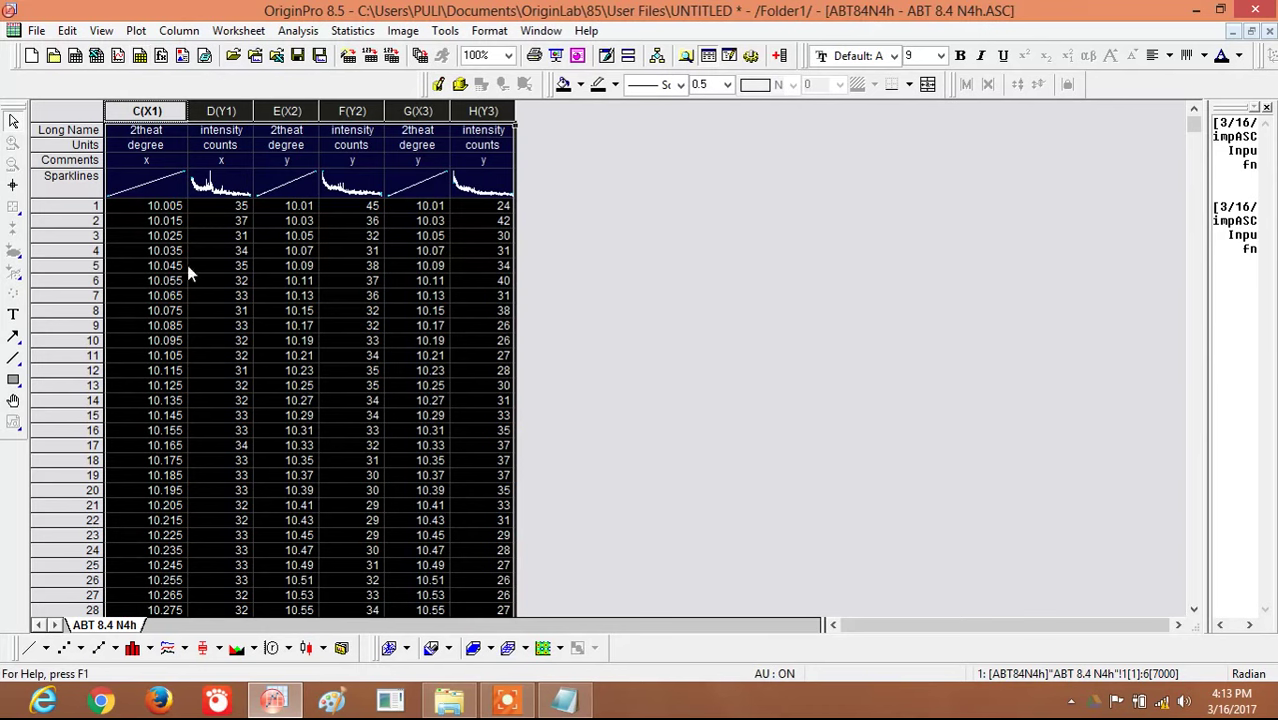
click(33, 650)
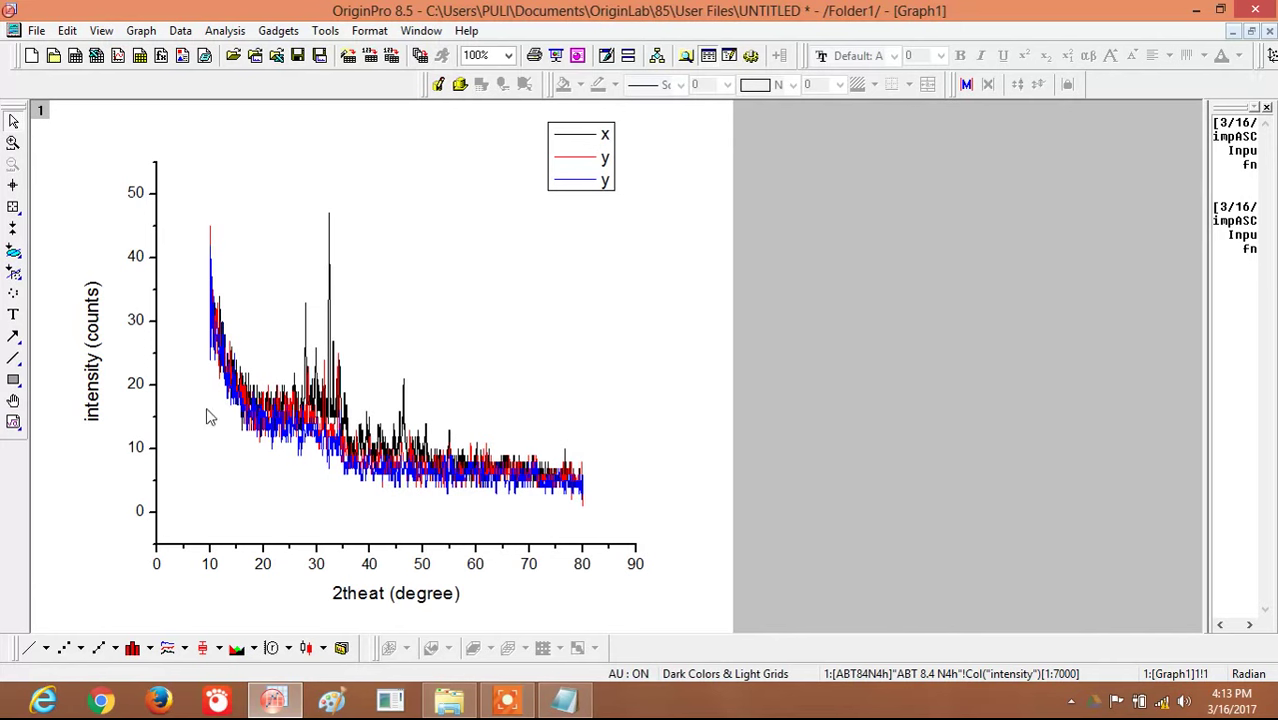
click(1270, 31)
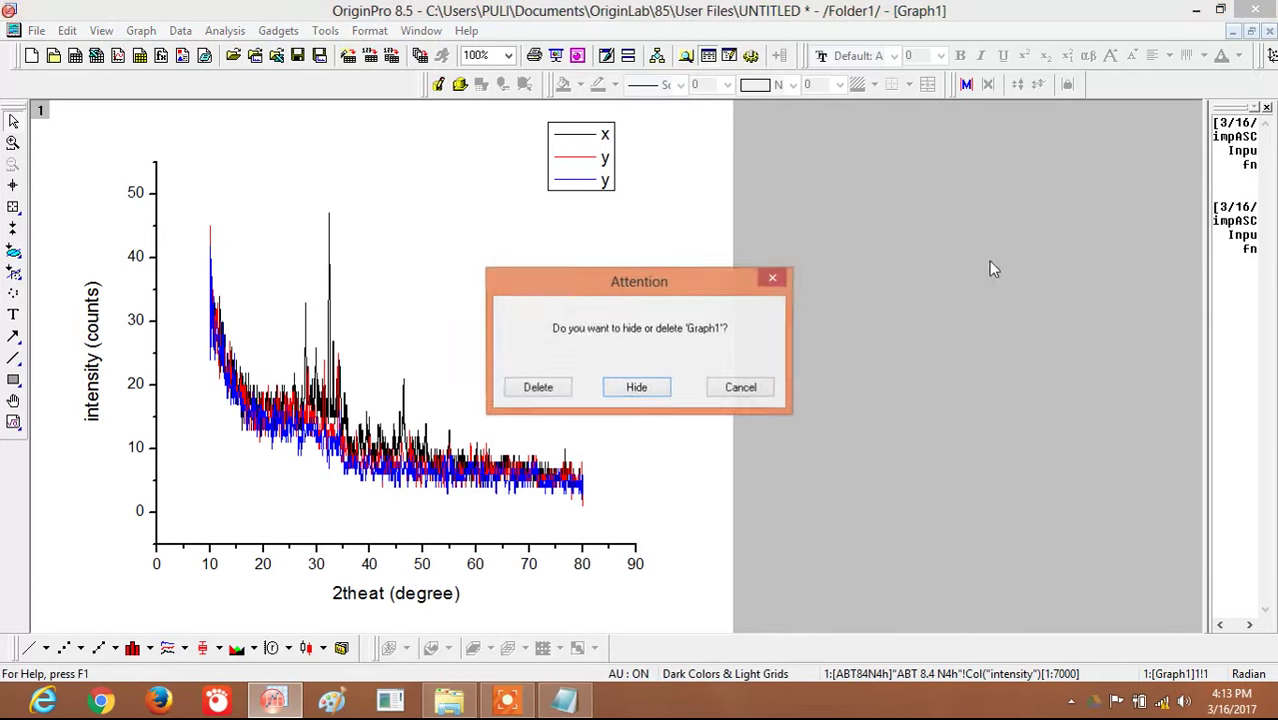
click(529, 396)
drag(499, 507, 417, 145)
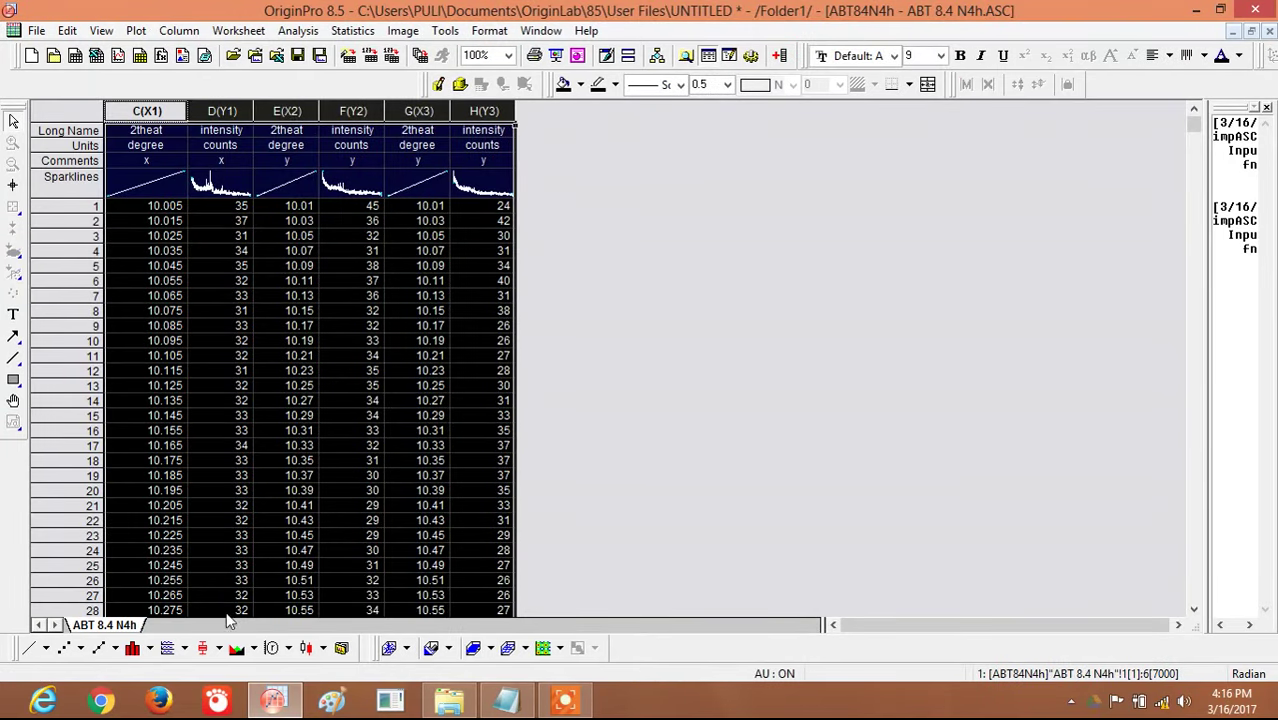
Step: Plot columns C through H as a Stack line graph with one plot in each layer, and delete that graph
click(186, 648)
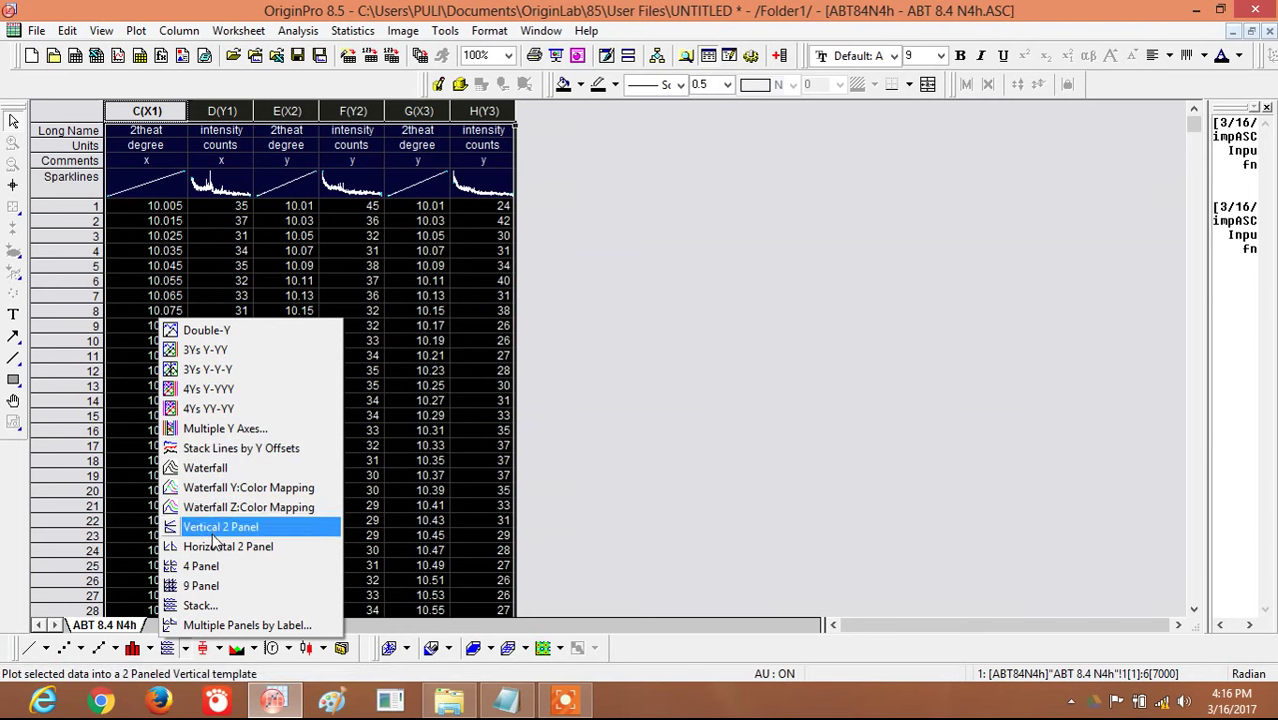
click(205, 606)
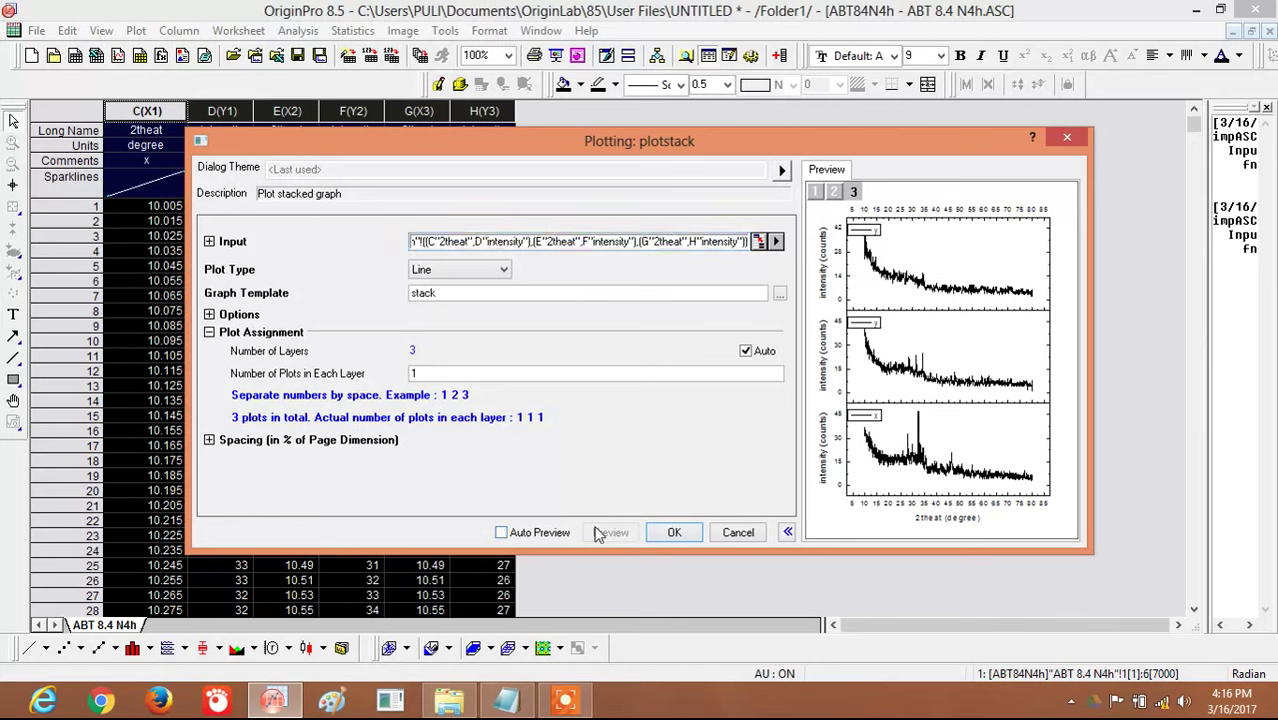
click(501, 532)
click(673, 533)
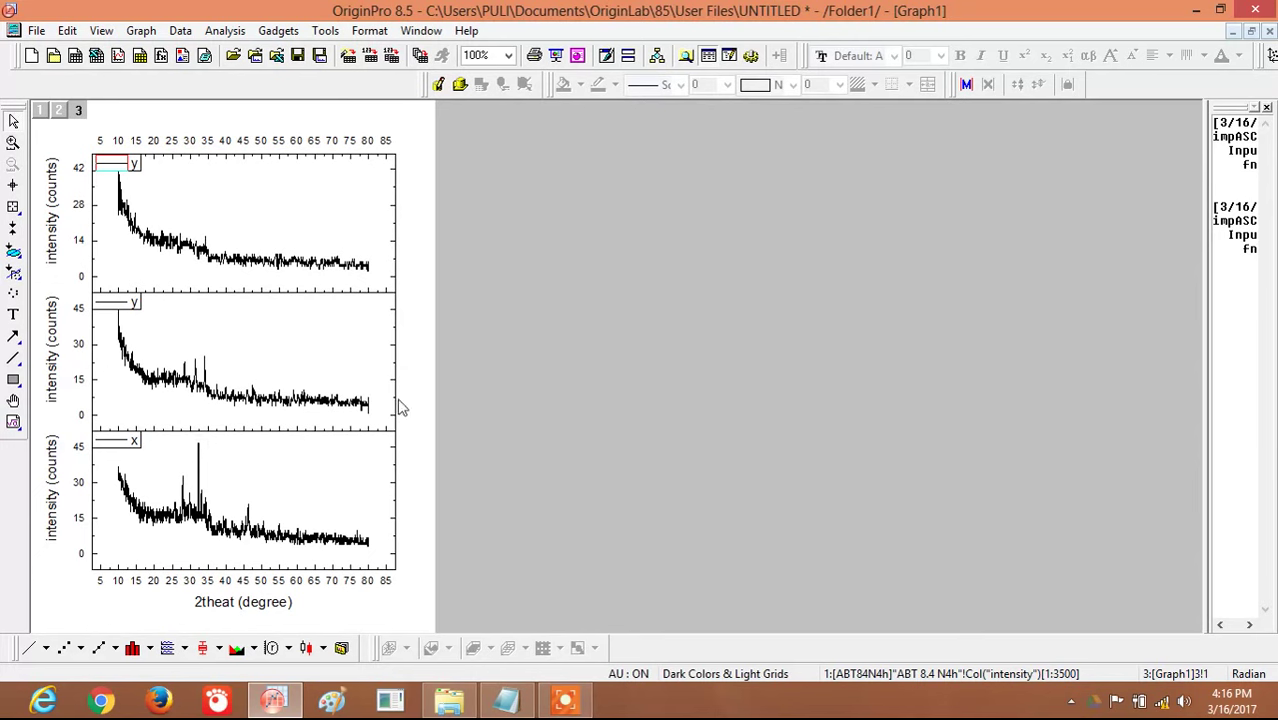
mouse_move(1276, 3)
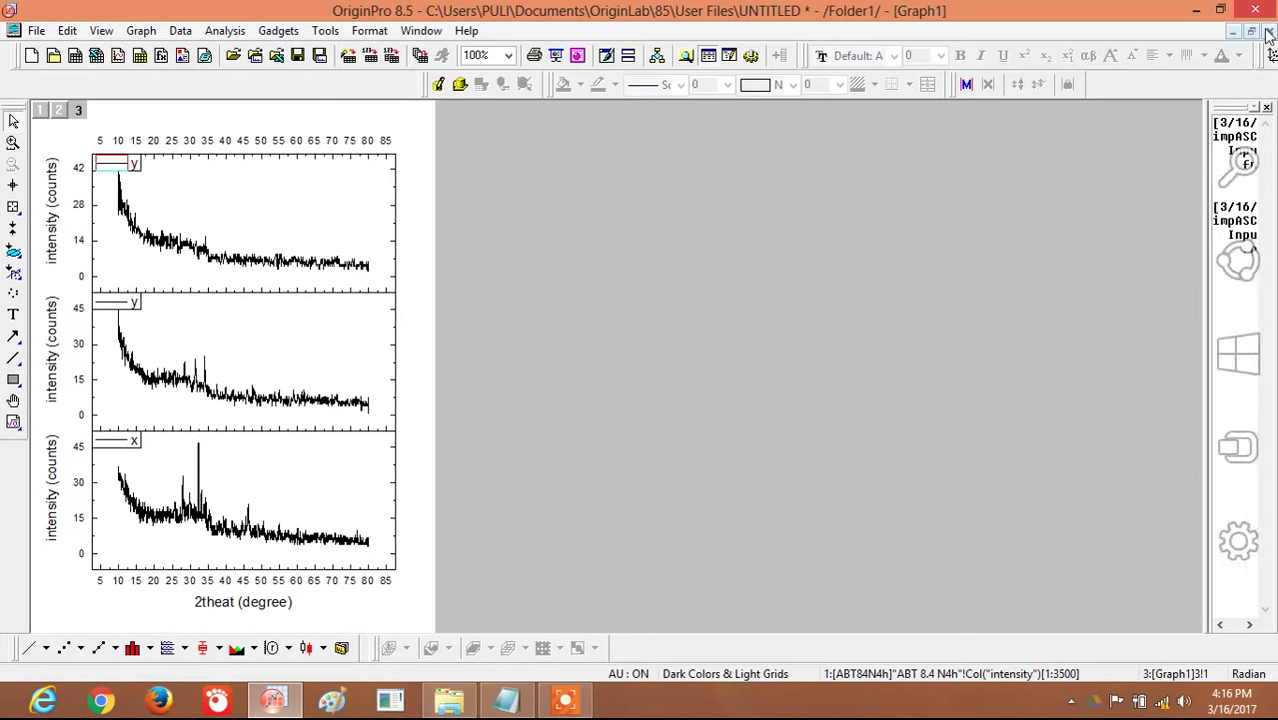
click(1269, 33)
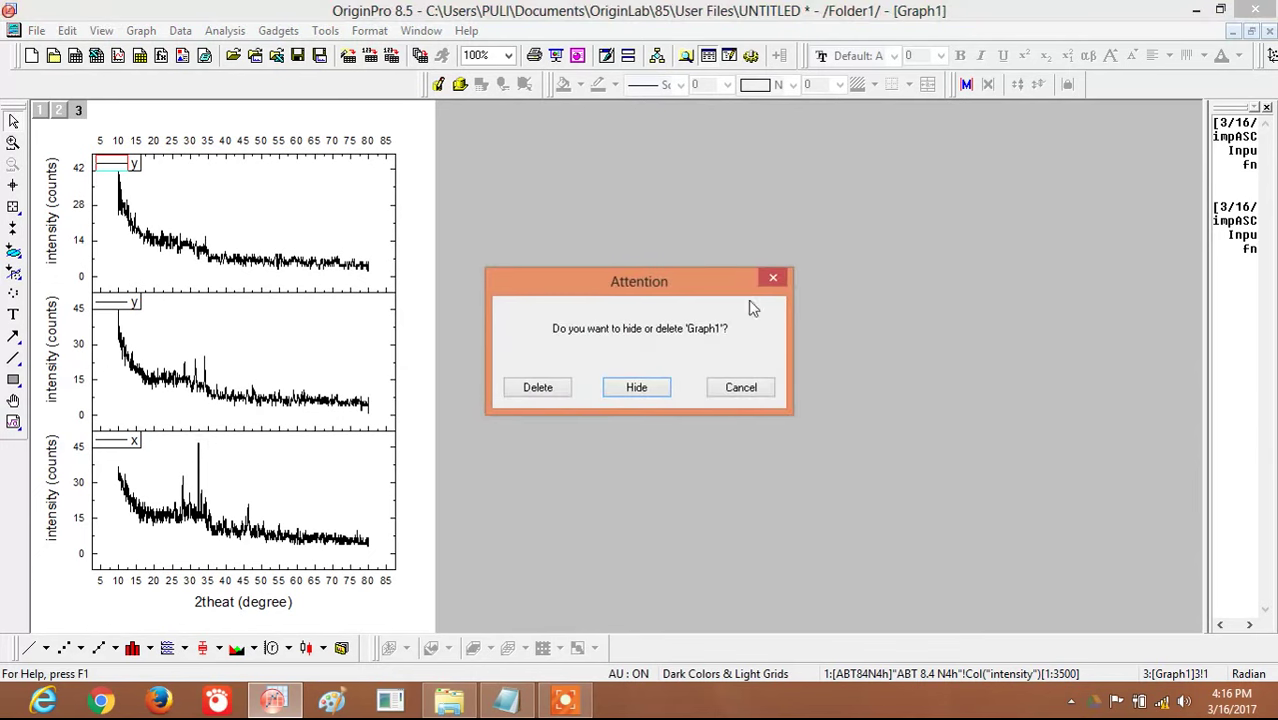
click(540, 388)
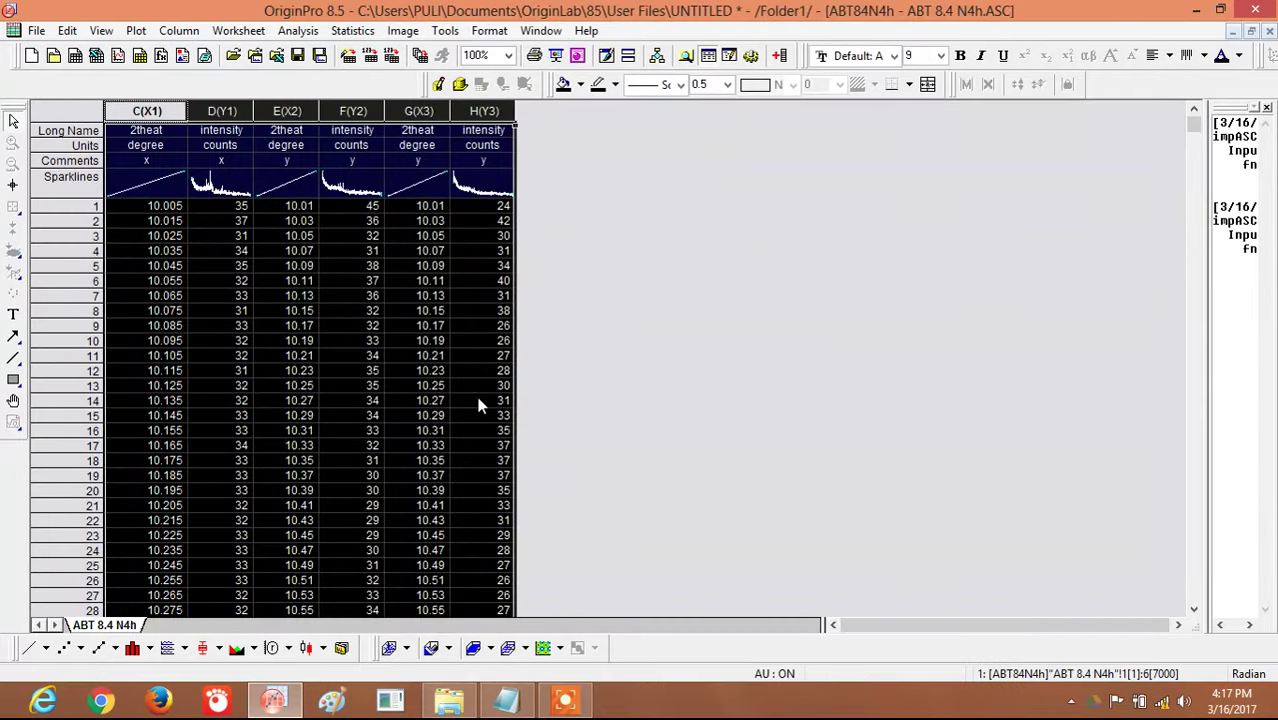
Step: Plot columns C through H as Stack Lines by Y Offsets and remove the Y axis tick labels
click(185, 650)
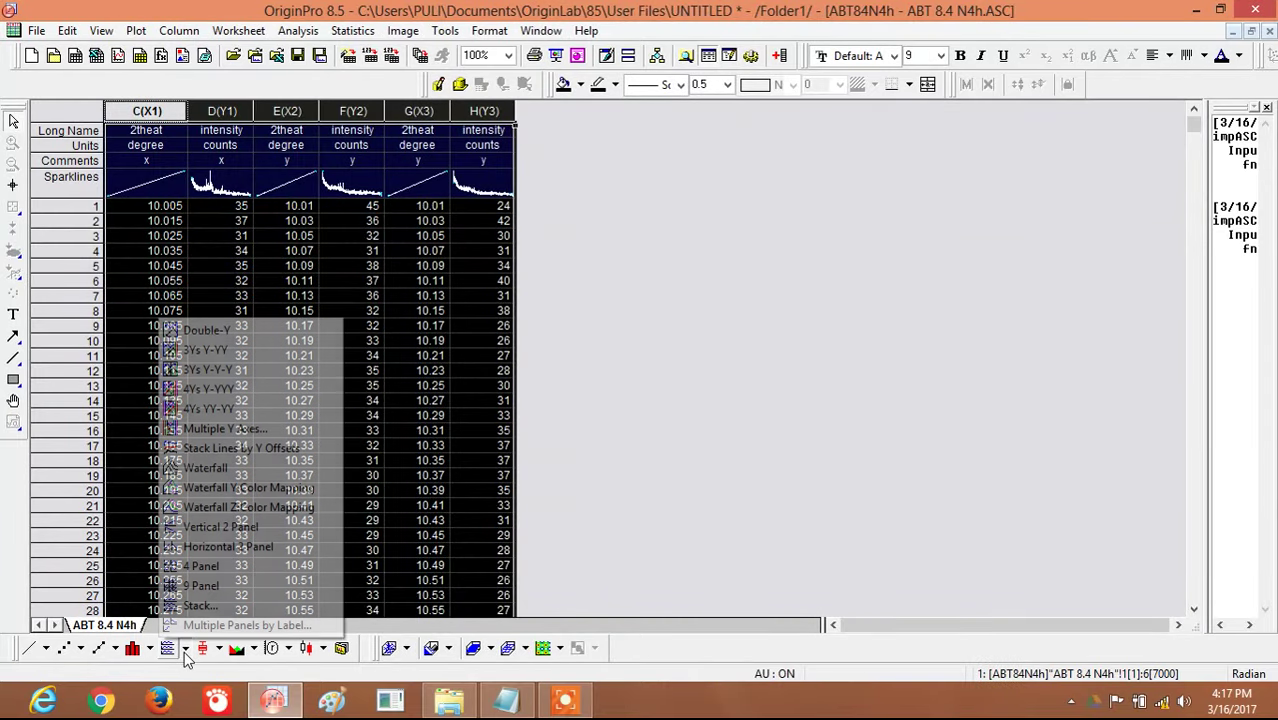
click(215, 452)
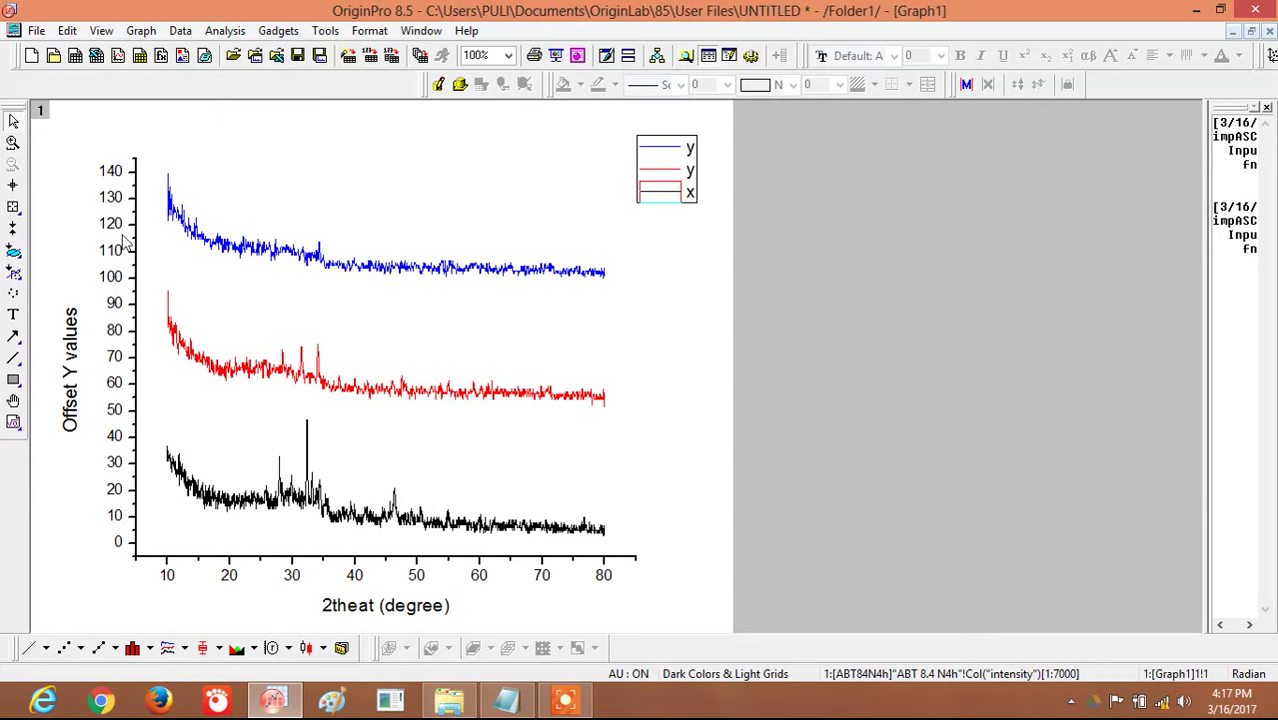
click(114, 330)
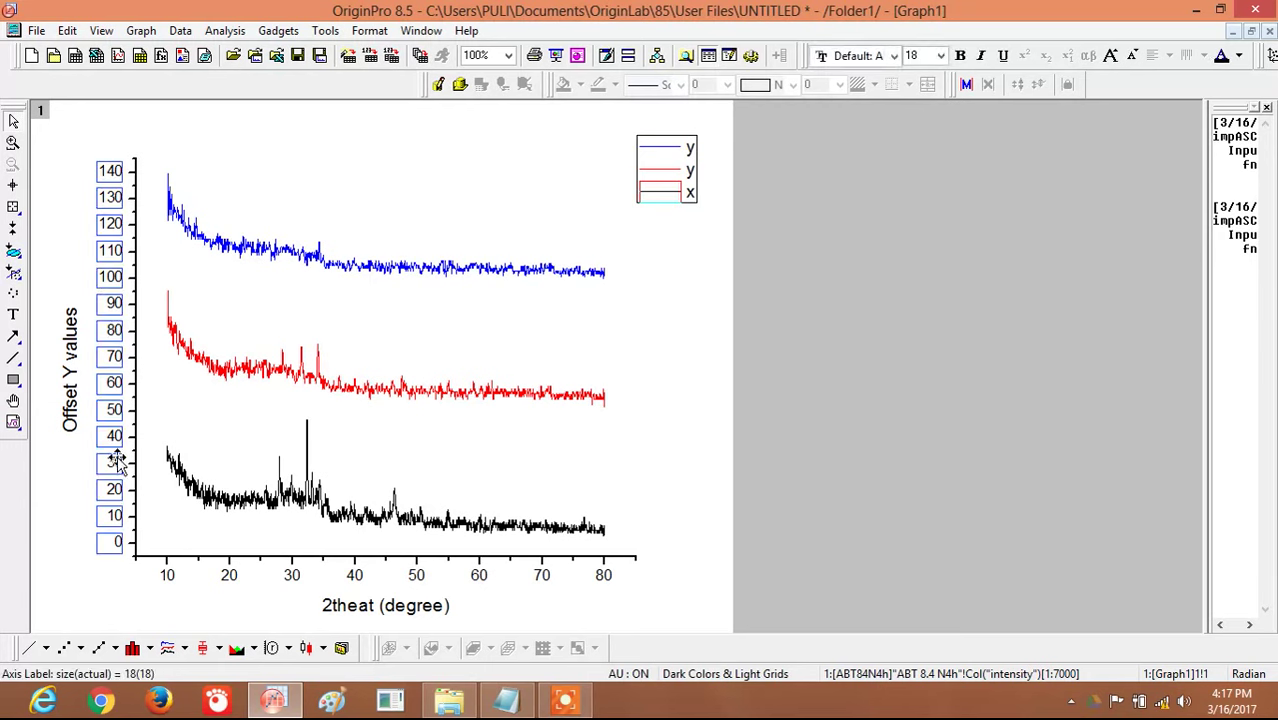
key(Delete)
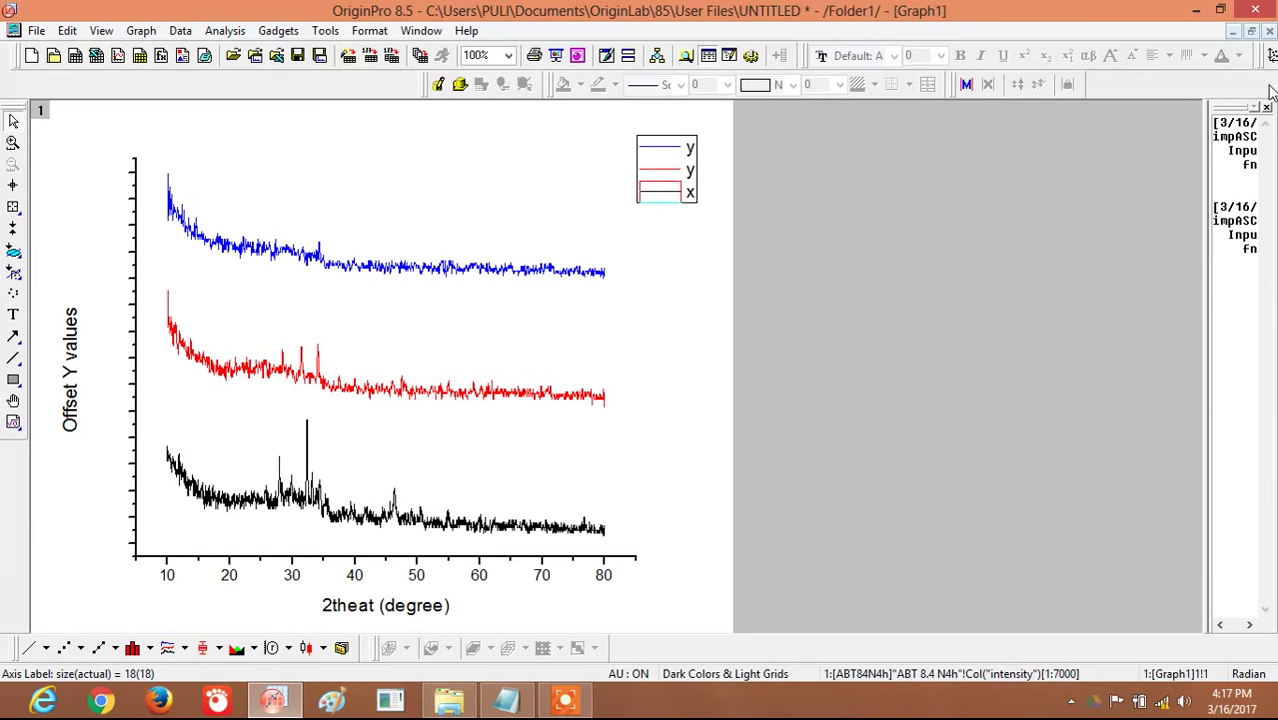
Step: Delete the Y-offset graph to return to the worksheet
click(1269, 31)
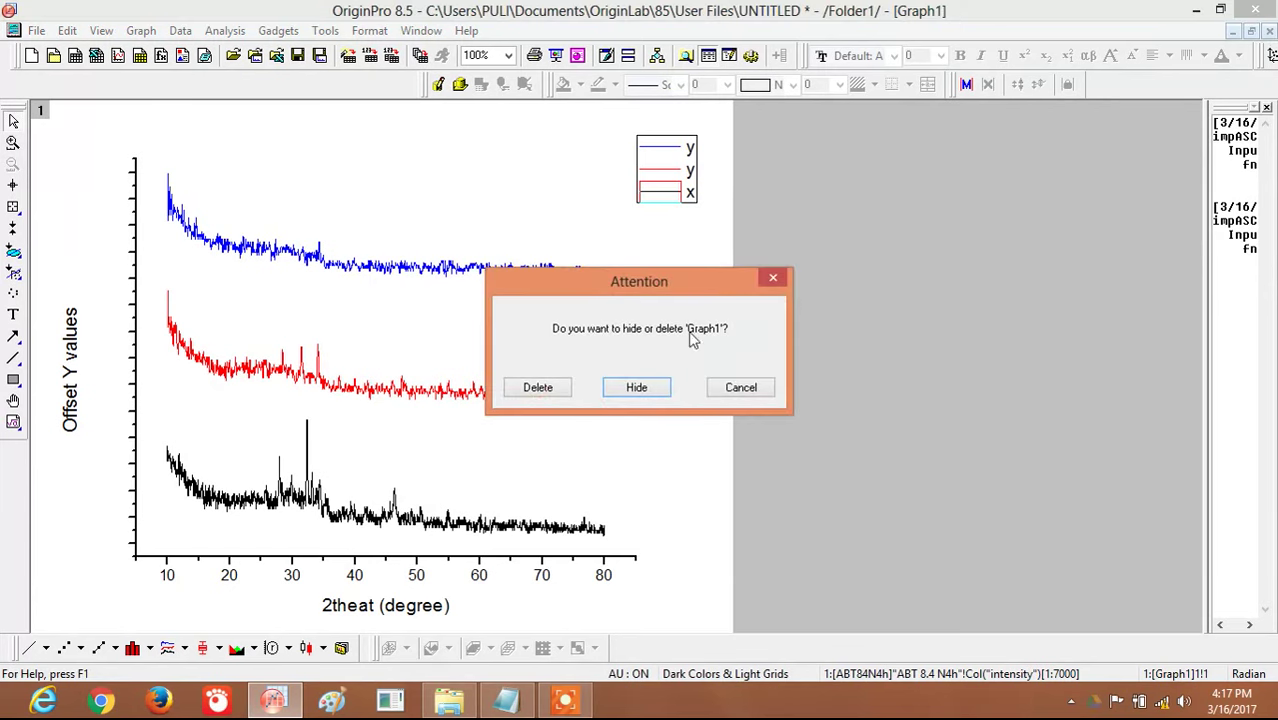
click(530, 390)
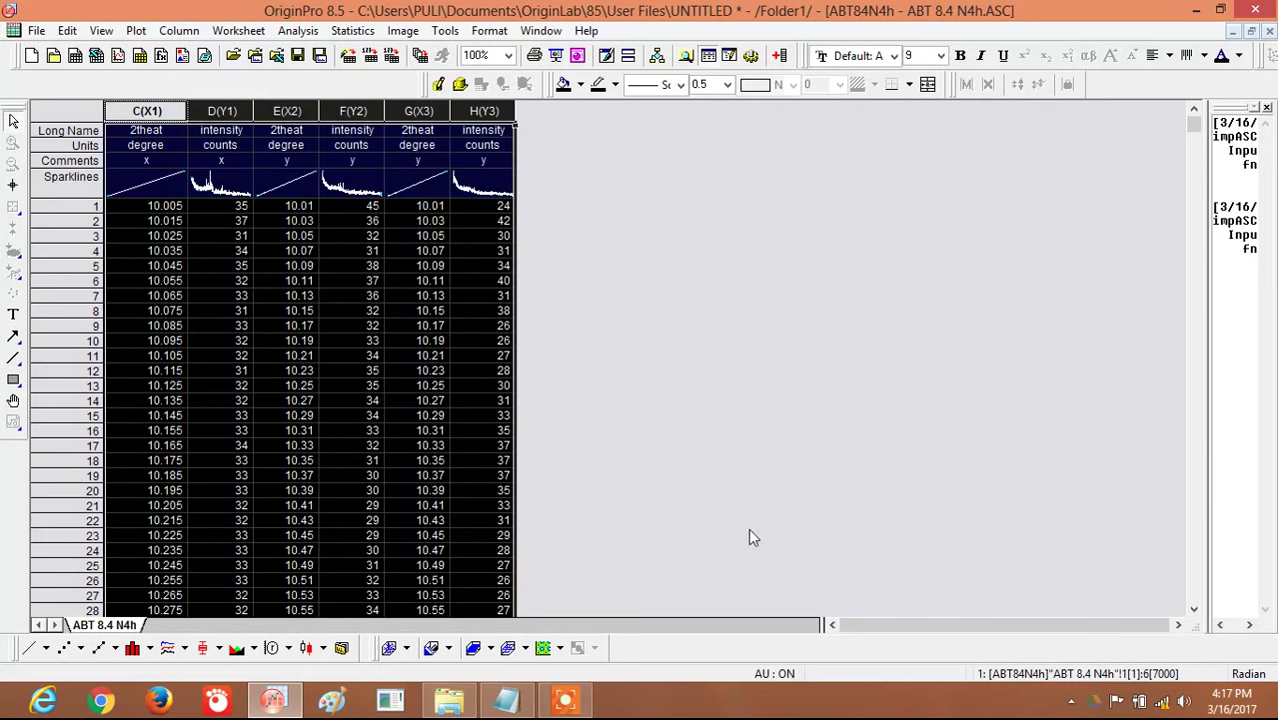
click(566, 700)
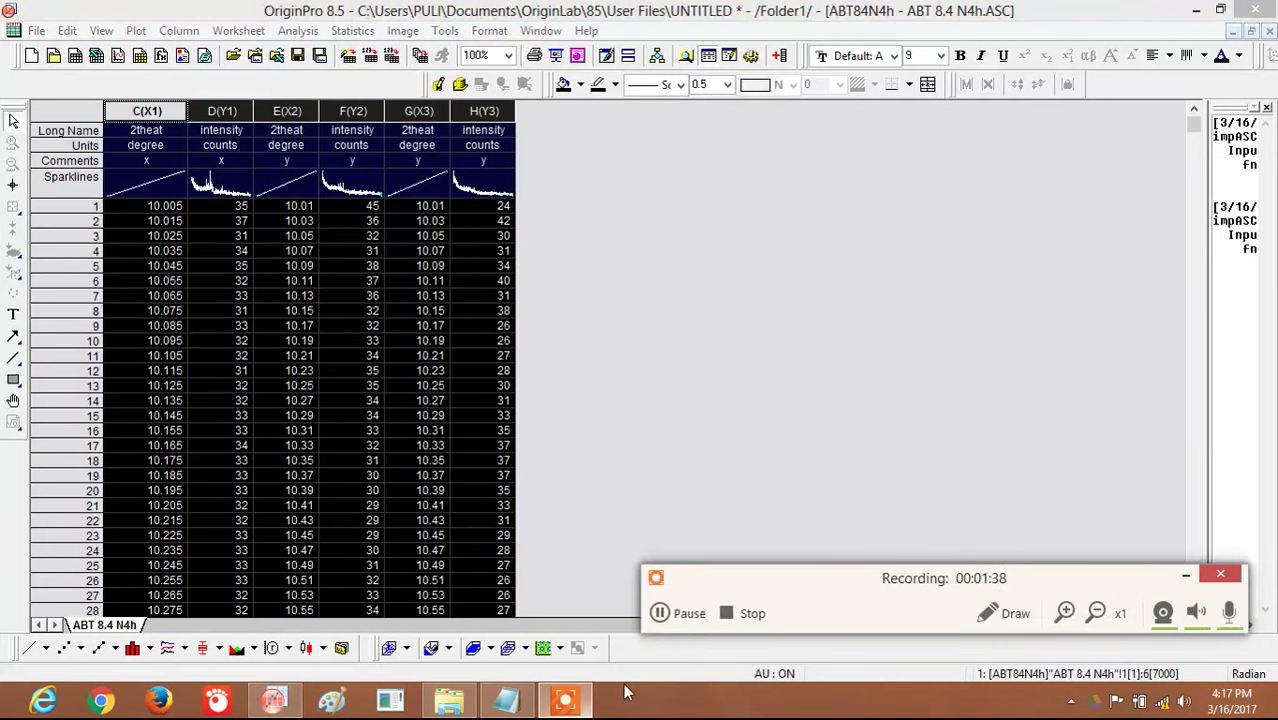
click(672, 616)
Step: Open the list of data import options for the worksheet
click(42, 33)
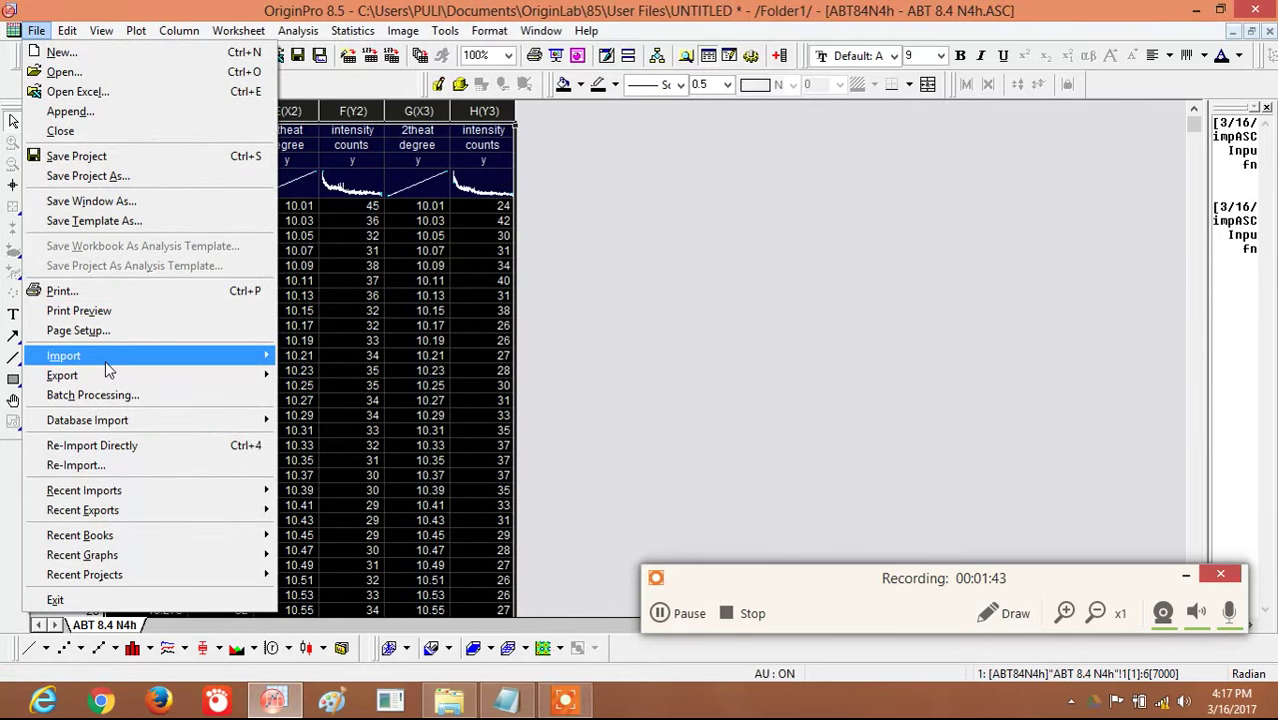
mouse_move(203, 367)
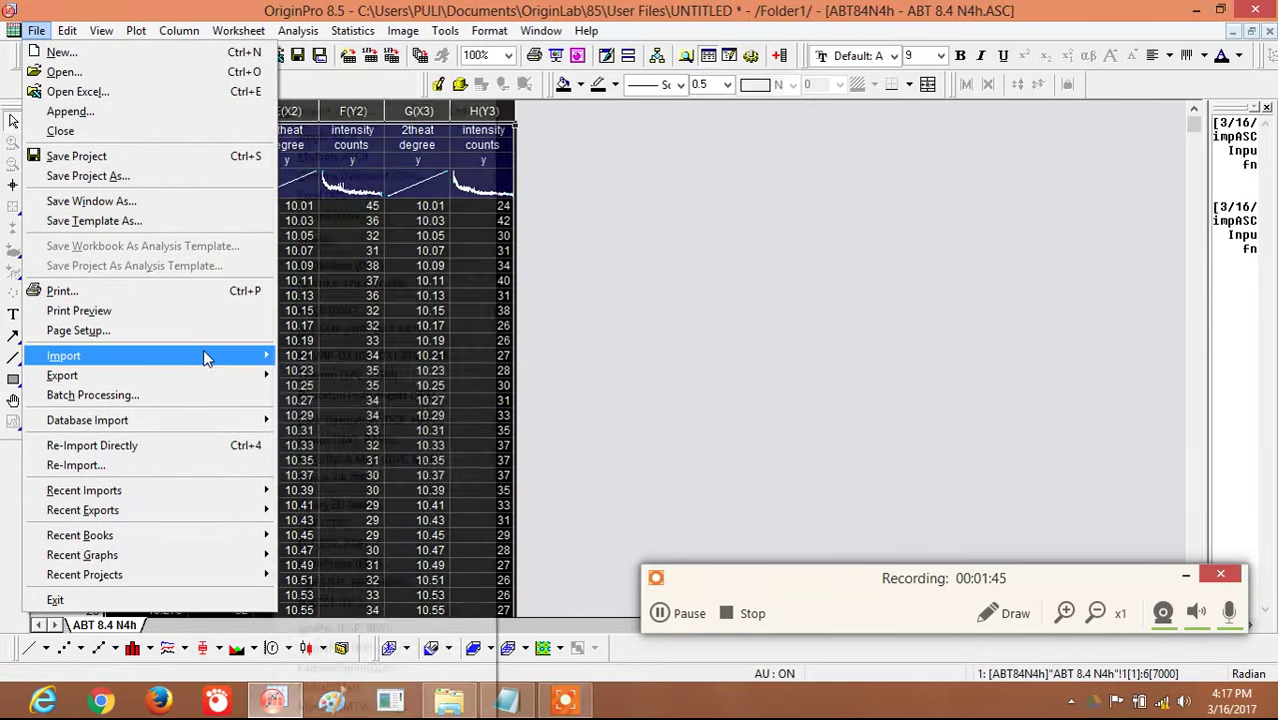